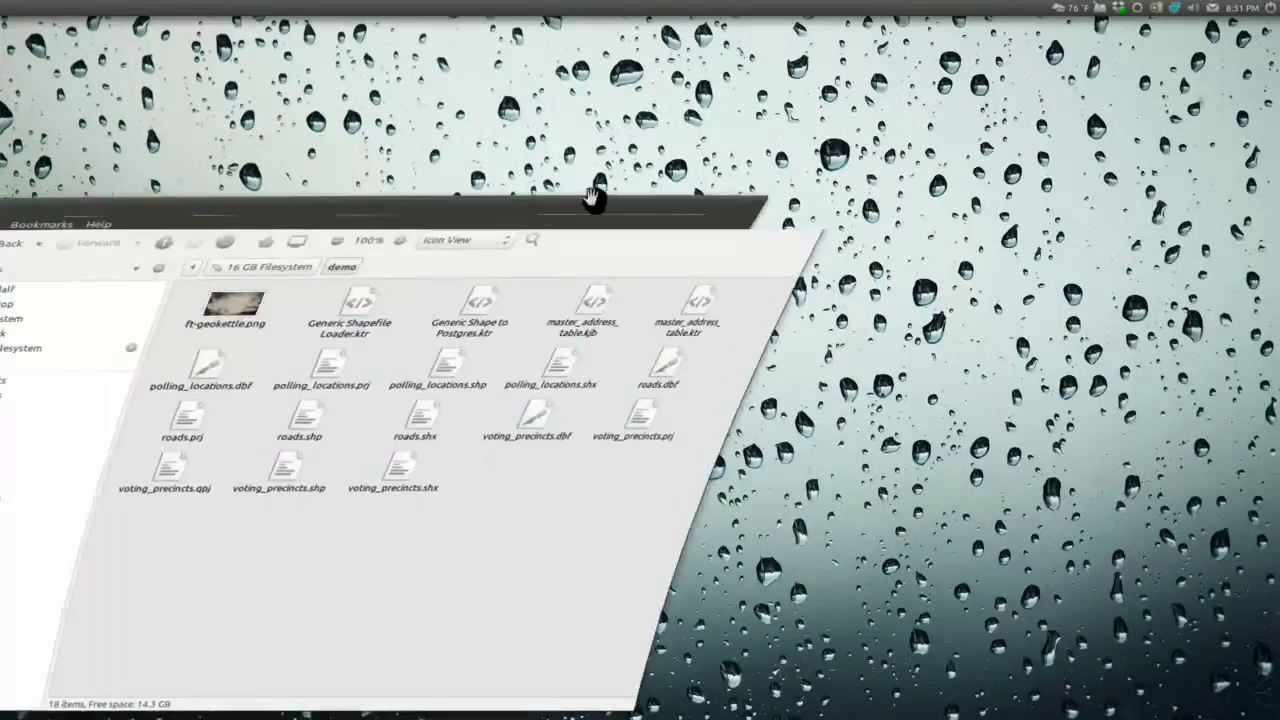
# Step: Move the demo folder window aside and bring up the Ubuntu 11.04 Server VM window
pyautogui.moveTo(591, 194); pyautogui.dragTo(560, 150)
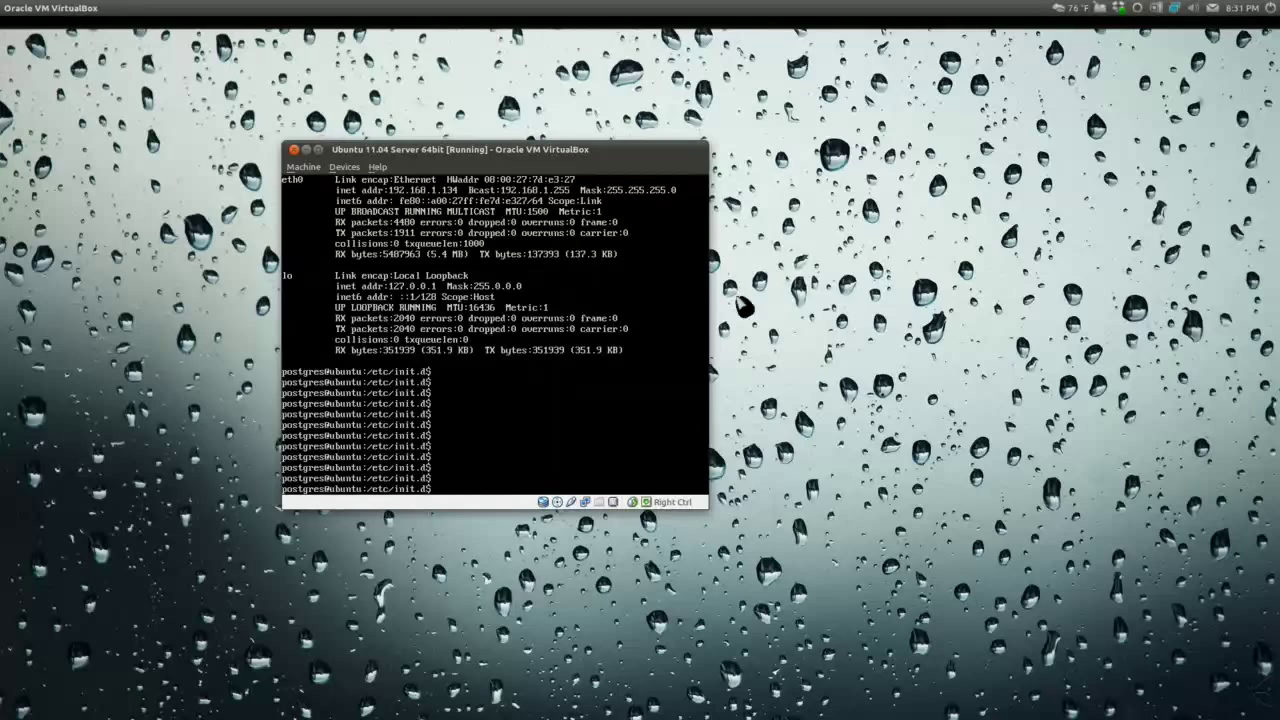
# Step: Minimize the Ubuntu server virtual machine window
pyautogui.press('ctrl+super+d')
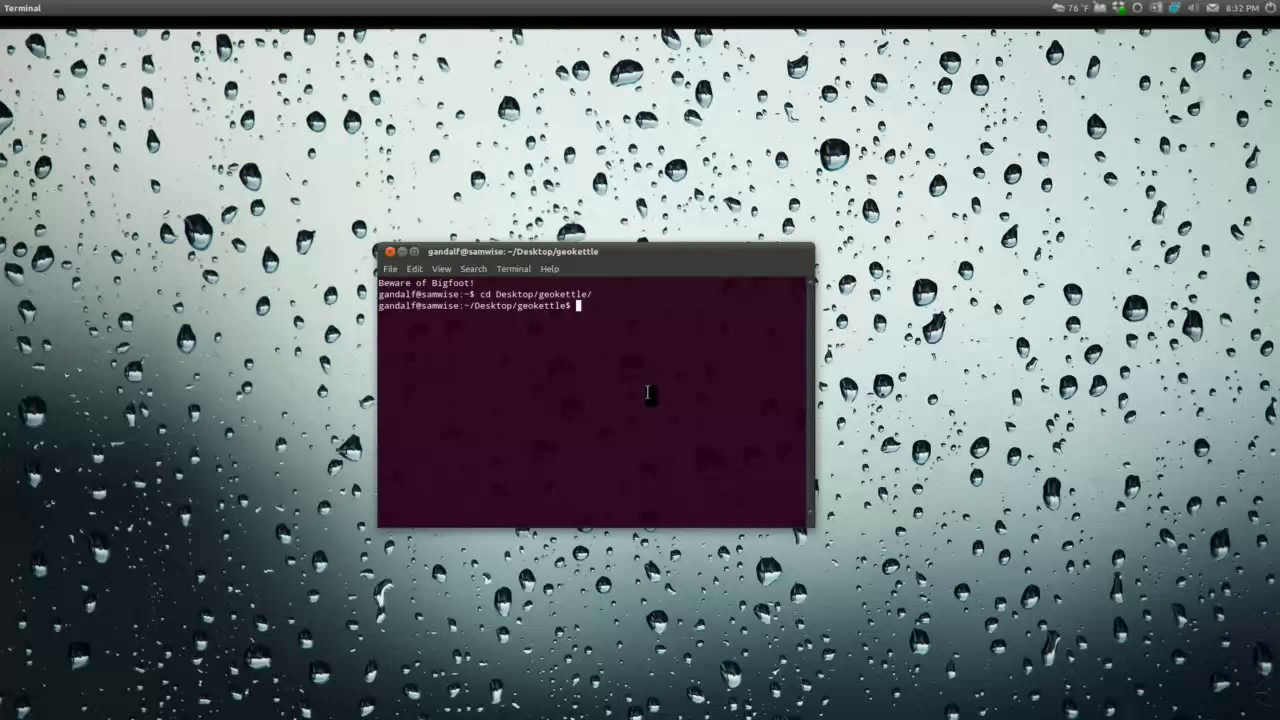
# Step: Make the scripts executable with chmod +x *.sh and launch GeoKettle via ./spoon.sh
pyautogui.write('chmod +x')
pyautogui.press('BackSpace')
pyautogui.press('BackSpace')
pyautogui.write('+x *.sh')
pyautogui.press('Return')
pyautogui.write('.')
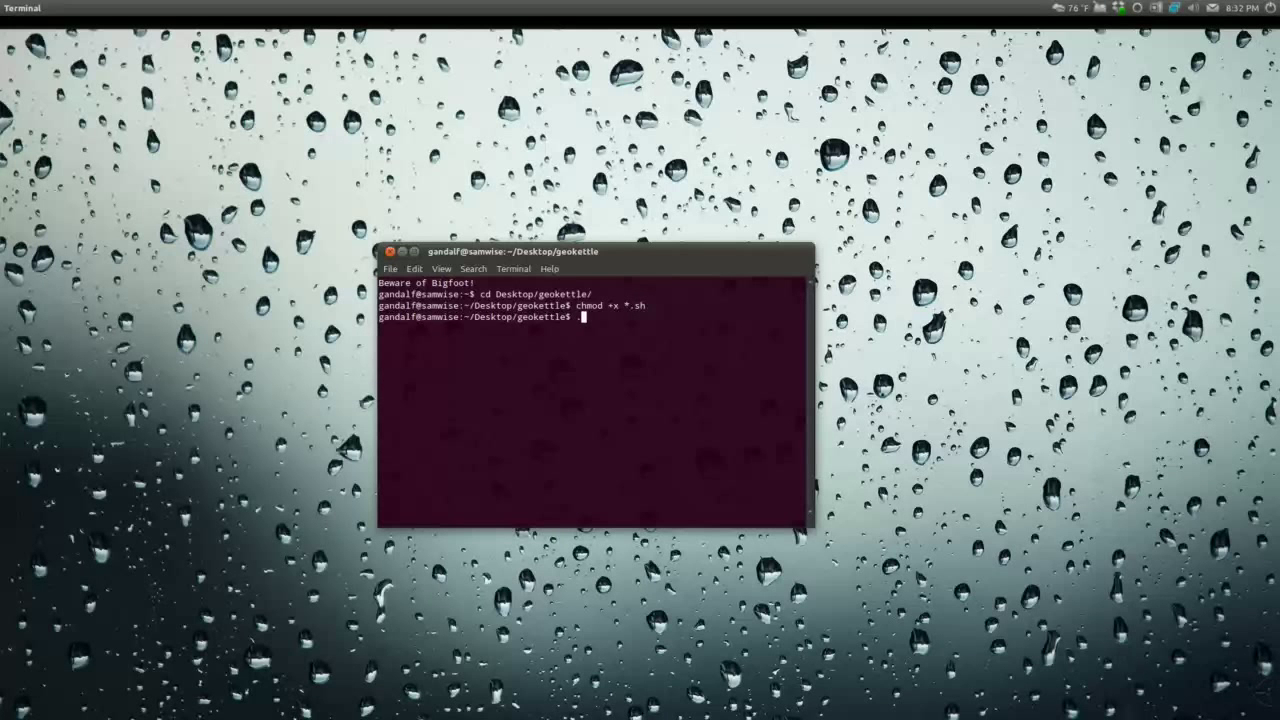
pyautogui.write('/spoon.sh')
pyautogui.press('Return')
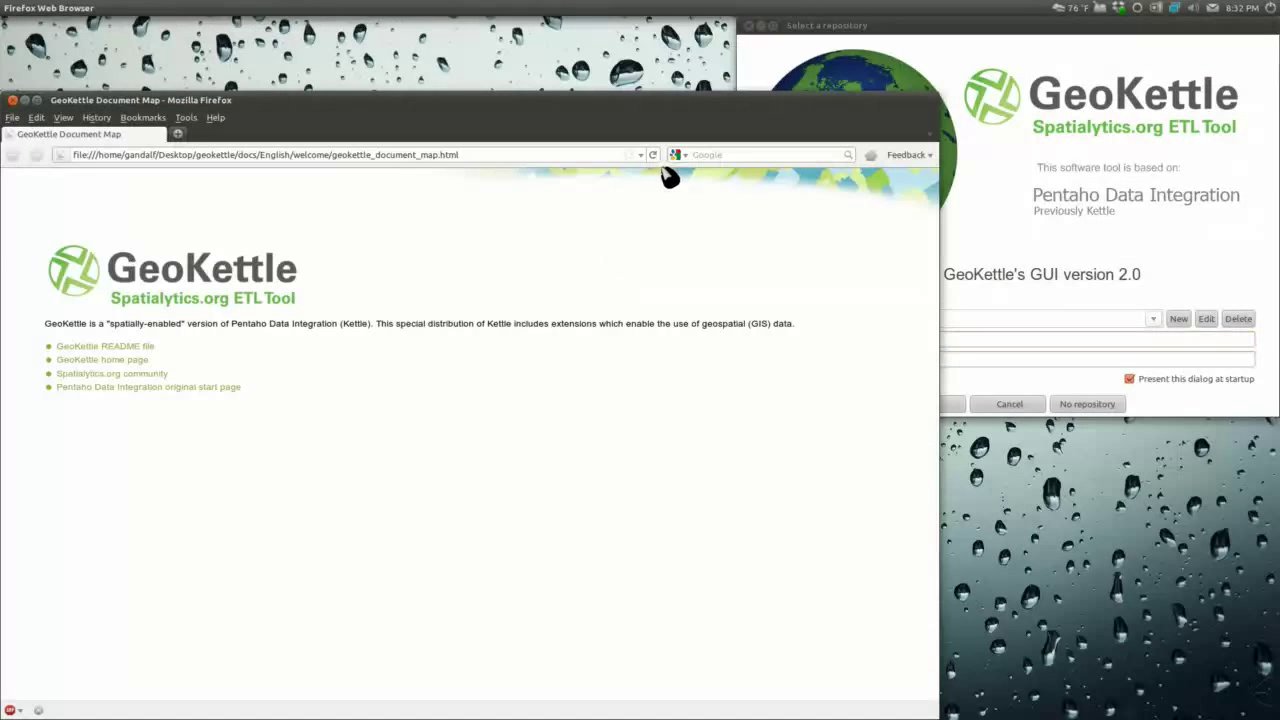
# Step: Close the Firefox document map, minimize the terminal, and continue with No repository
pyautogui.click(16, 104)
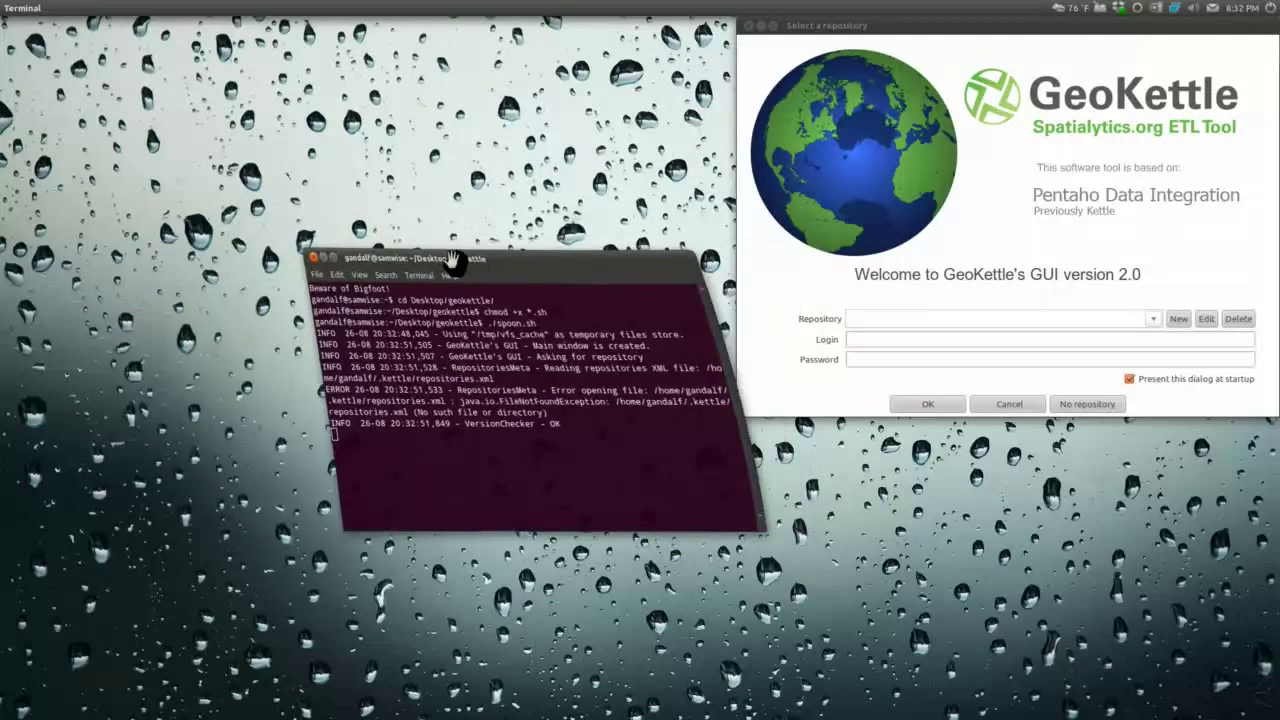
pyautogui.moveTo(452, 260); pyautogui.dragTo(300, 257)
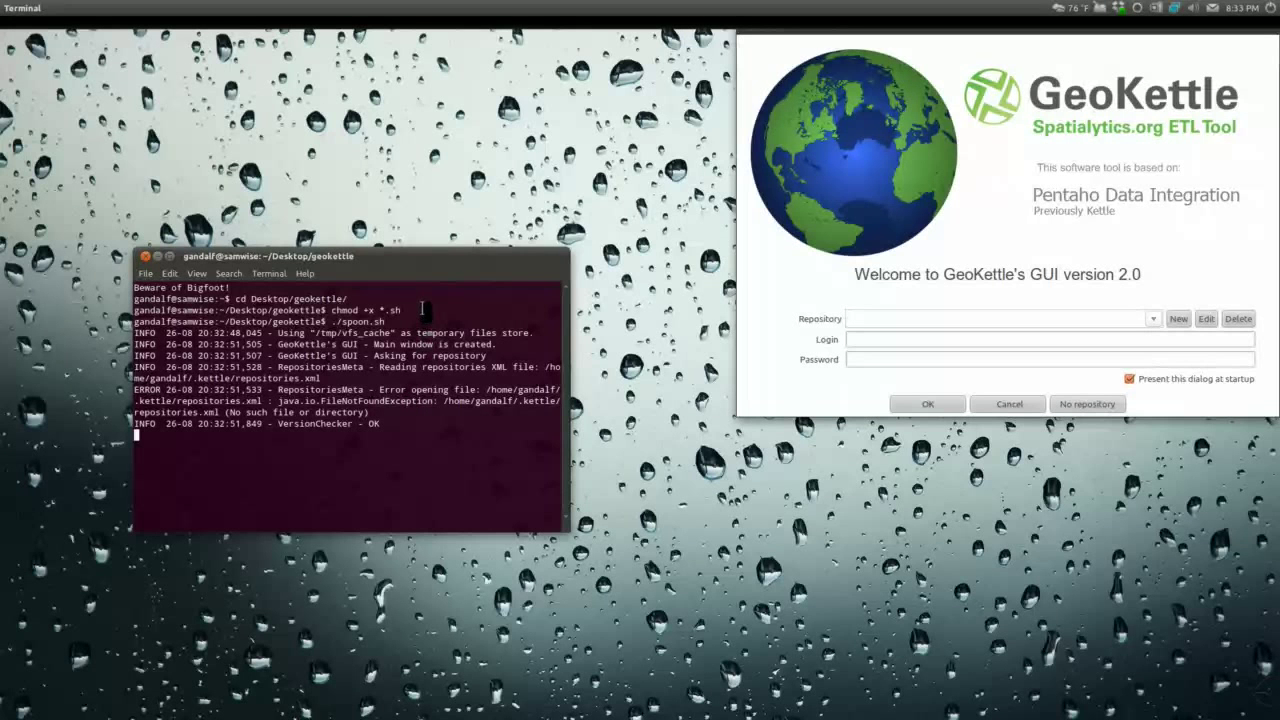
pyautogui.click(157, 256)
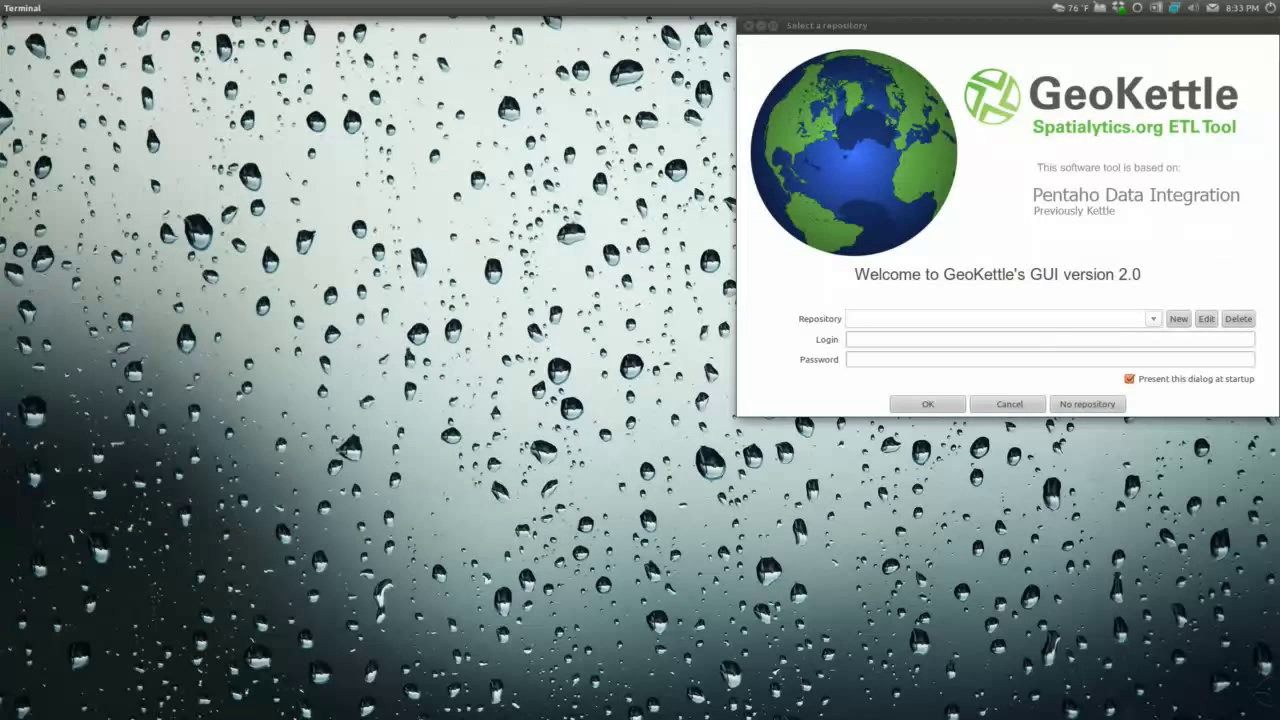
pyautogui.moveTo(899, 32); pyautogui.dragTo(438, 150)
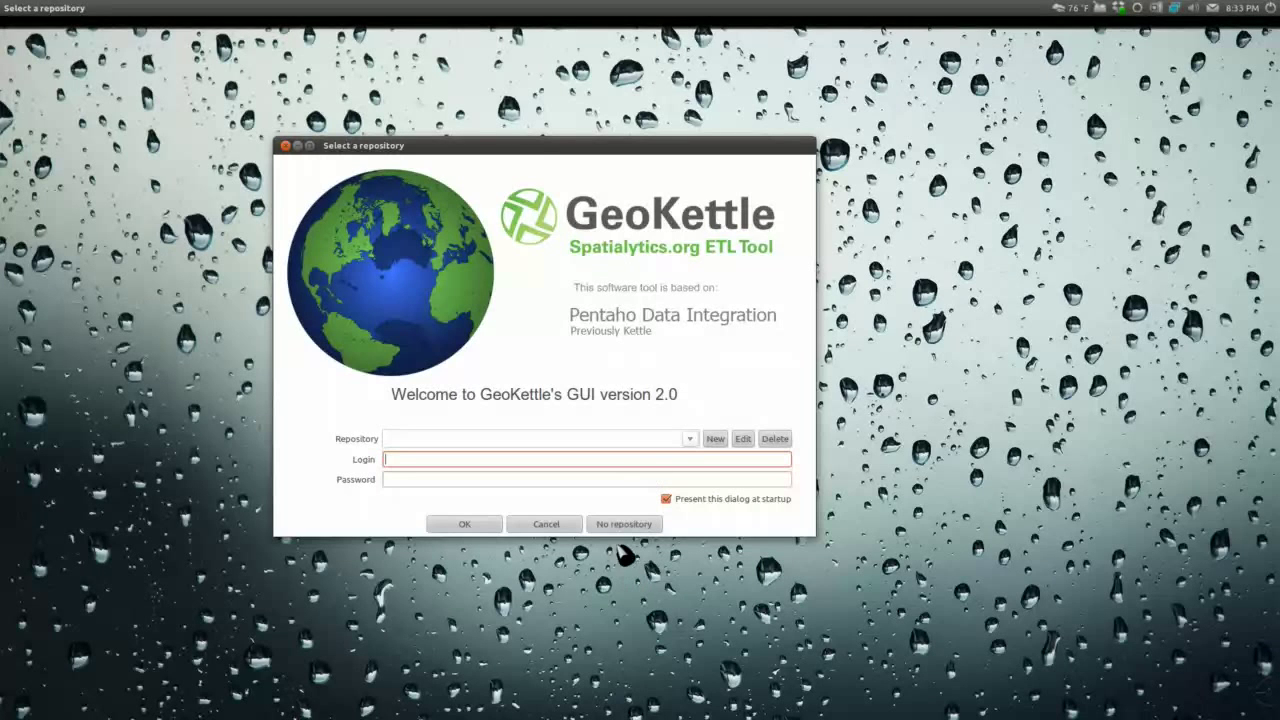
pyautogui.click(624, 526)
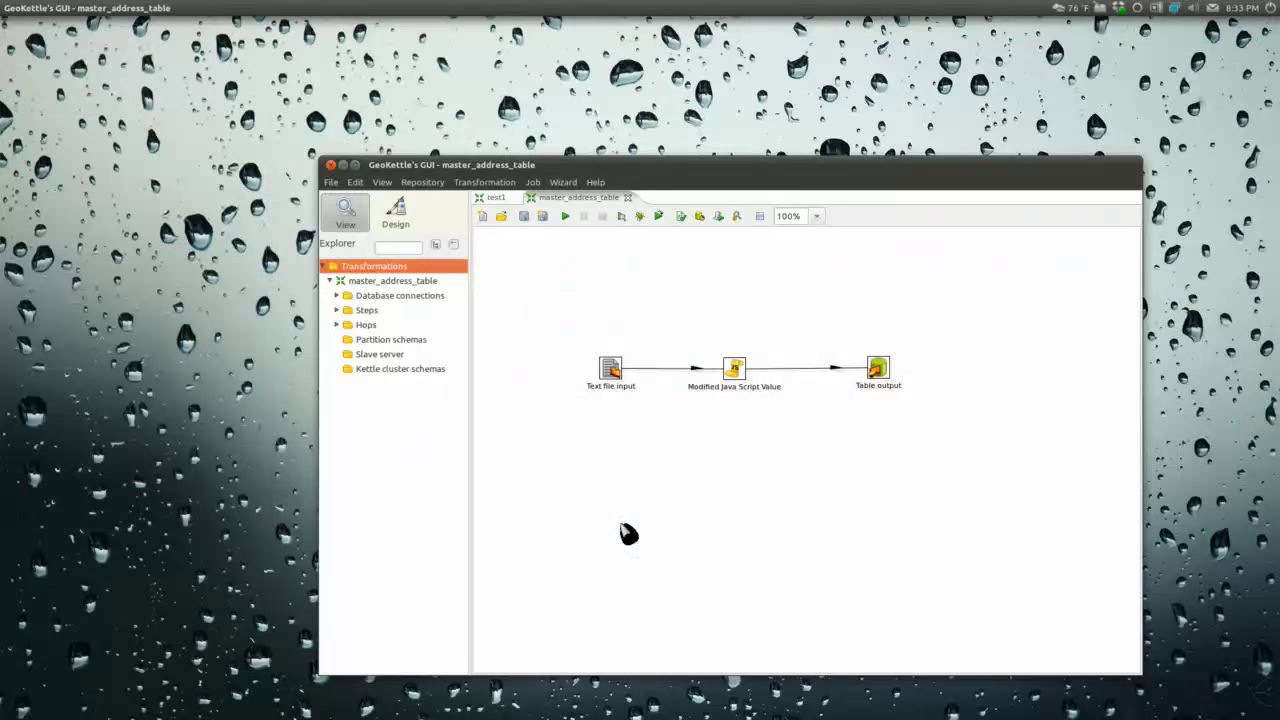
# Step: Close the master_address_table and test1 transformations and open the File > New menu
pyautogui.click(627, 197)
pyautogui.click(514, 197)
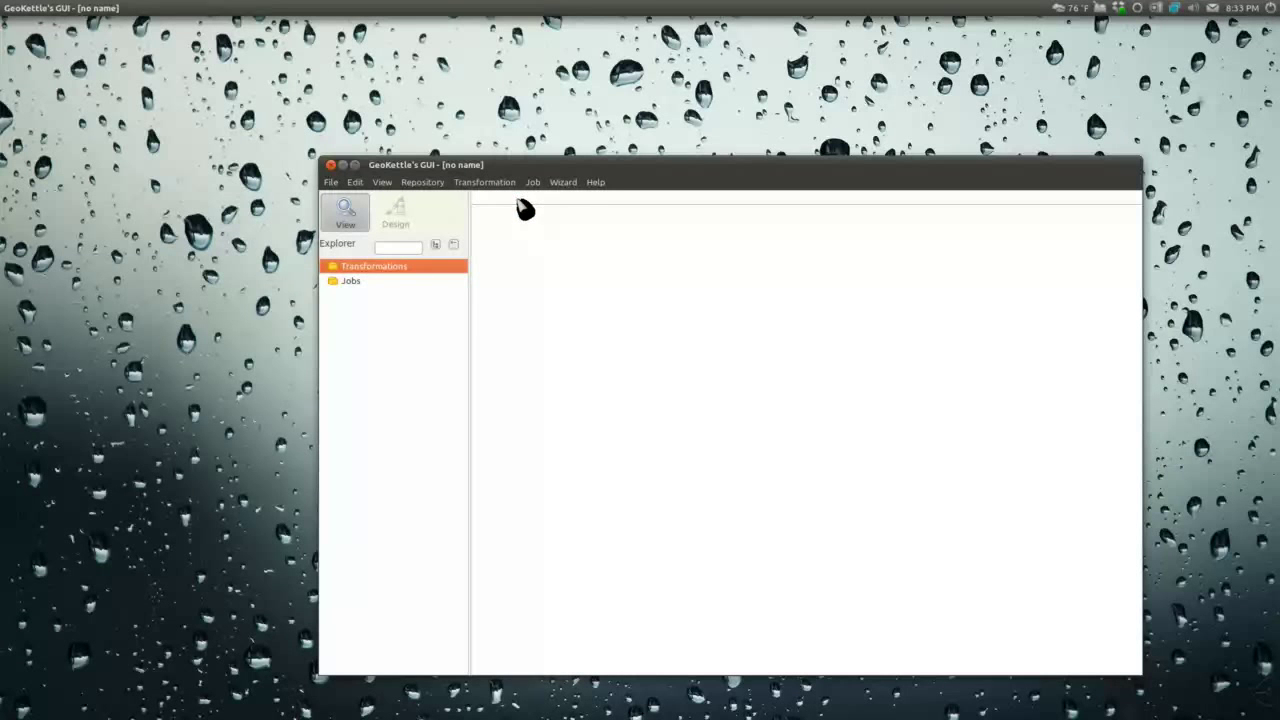
pyautogui.moveTo(612, 164); pyautogui.dragTo(524, 126)
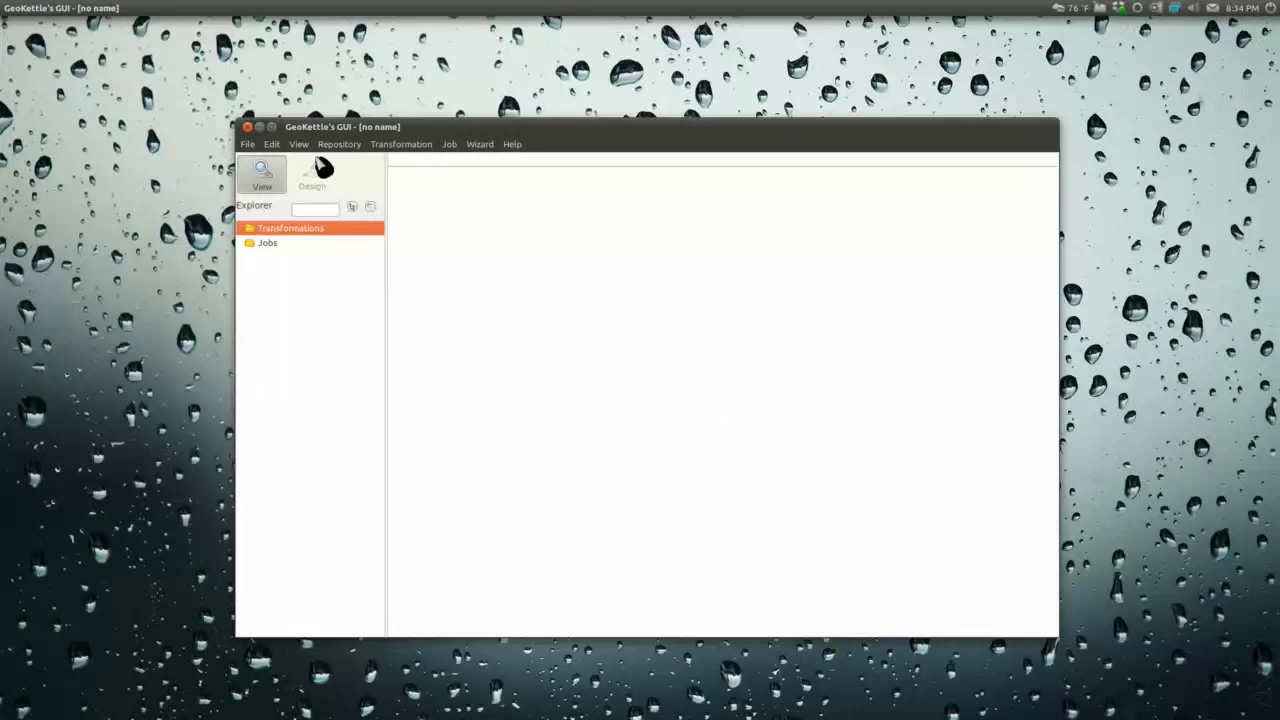
pyautogui.click(247, 144)
pyautogui.moveTo(450, 161)
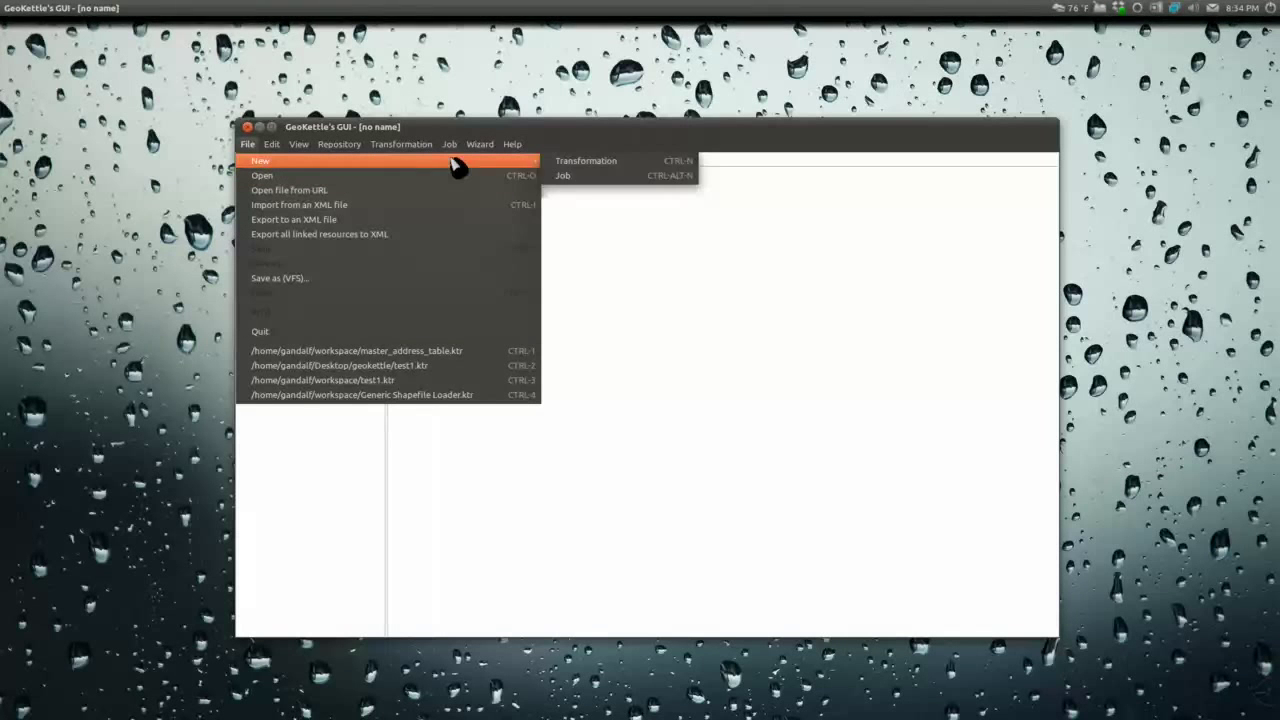
# Step: Create a new transformation and place a Shapefile File Input step from Input on the canvas
pyautogui.click(606, 168)
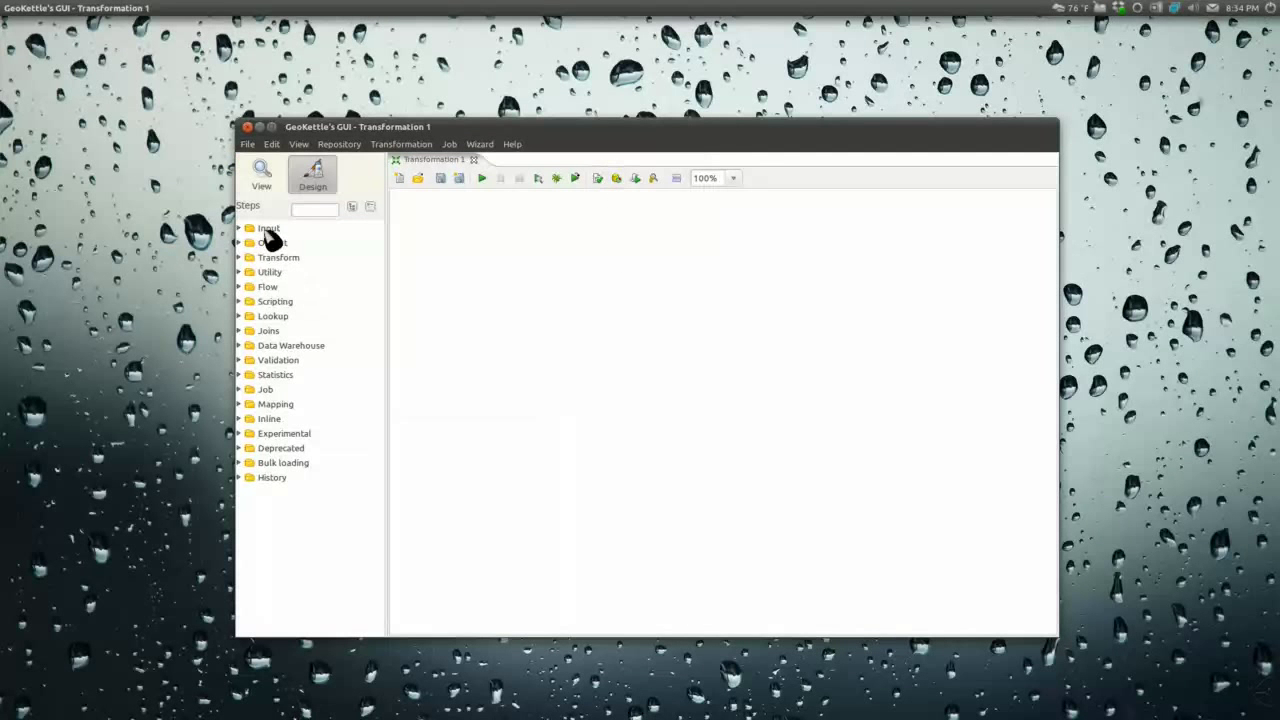
pyautogui.click(240, 229)
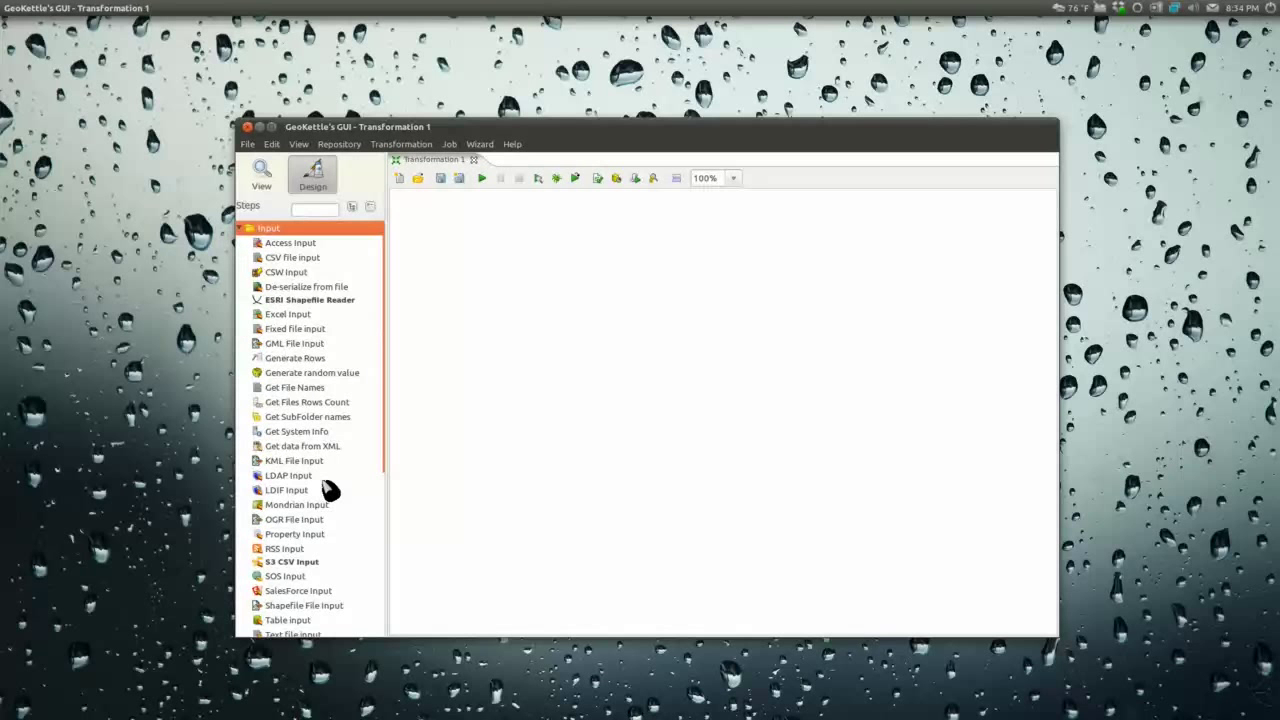
pyautogui.scroll(-3, 330, 490)
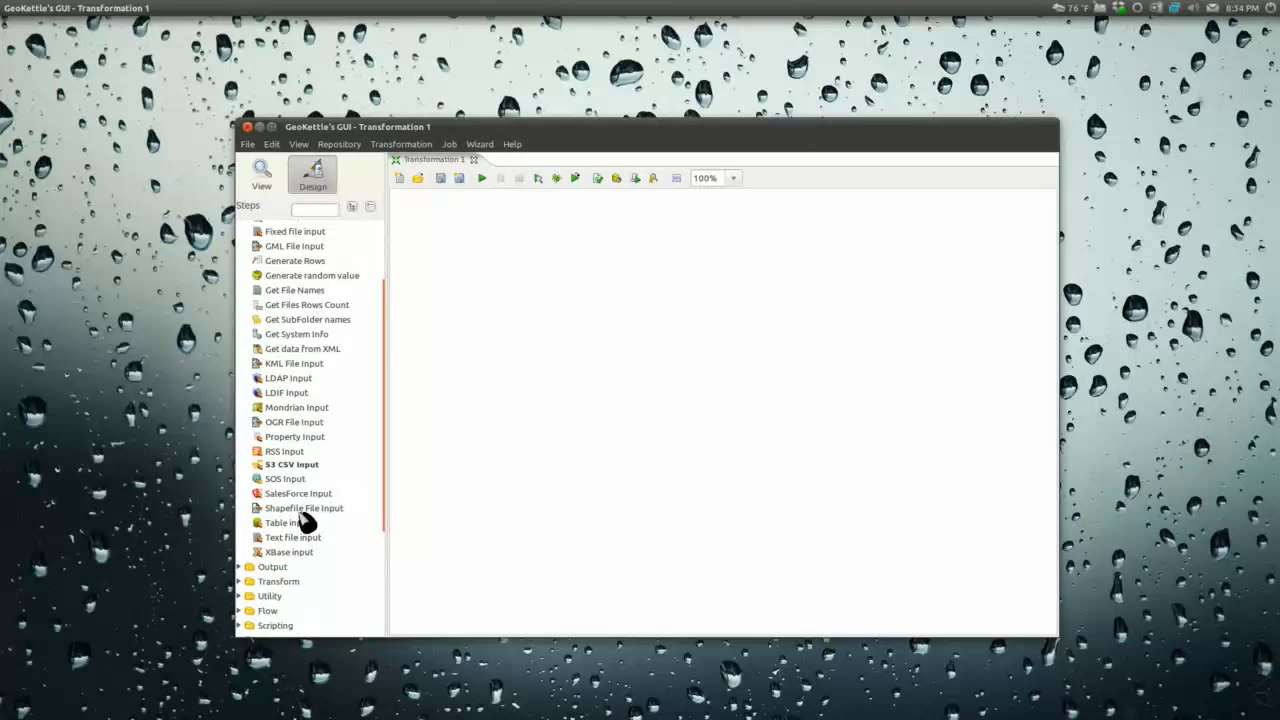
pyautogui.moveTo(300, 510); pyautogui.dragTo(472, 352)
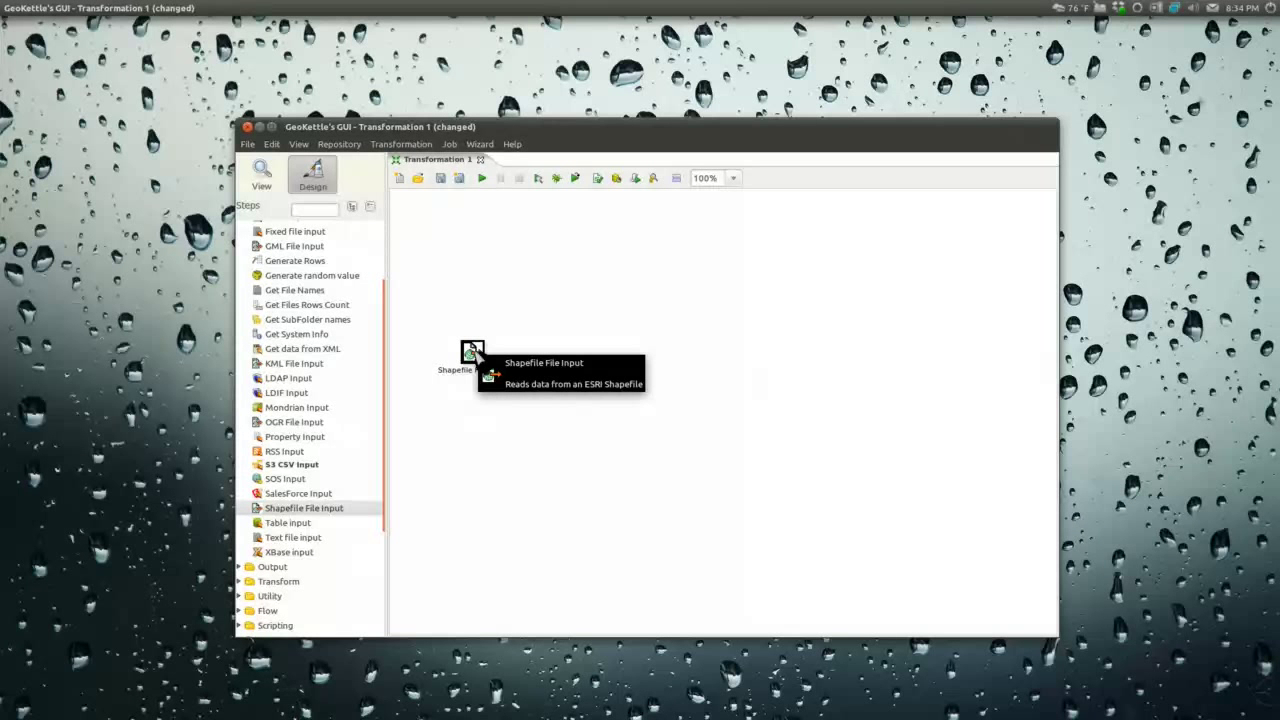
# Step: Point the Shapefile File Input step at workspace/voting_precincts.shp
pyautogui.doubleClick(472, 352)
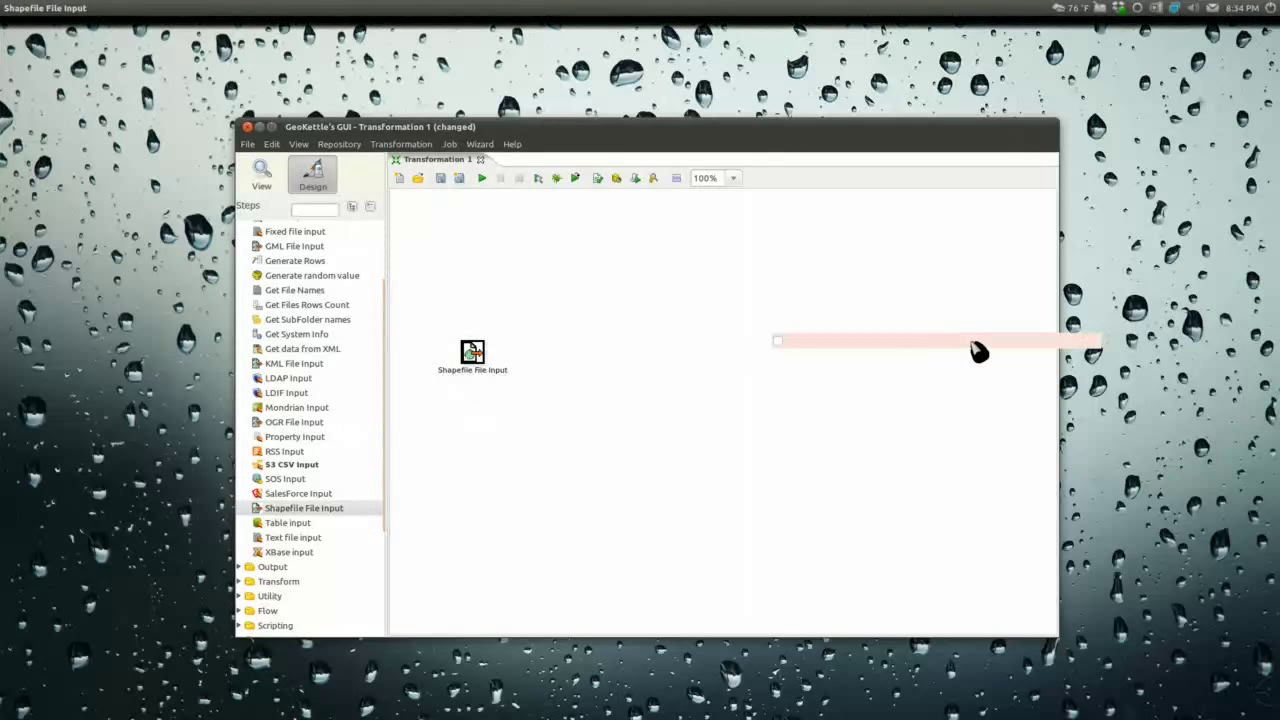
pyautogui.click(1080, 337)
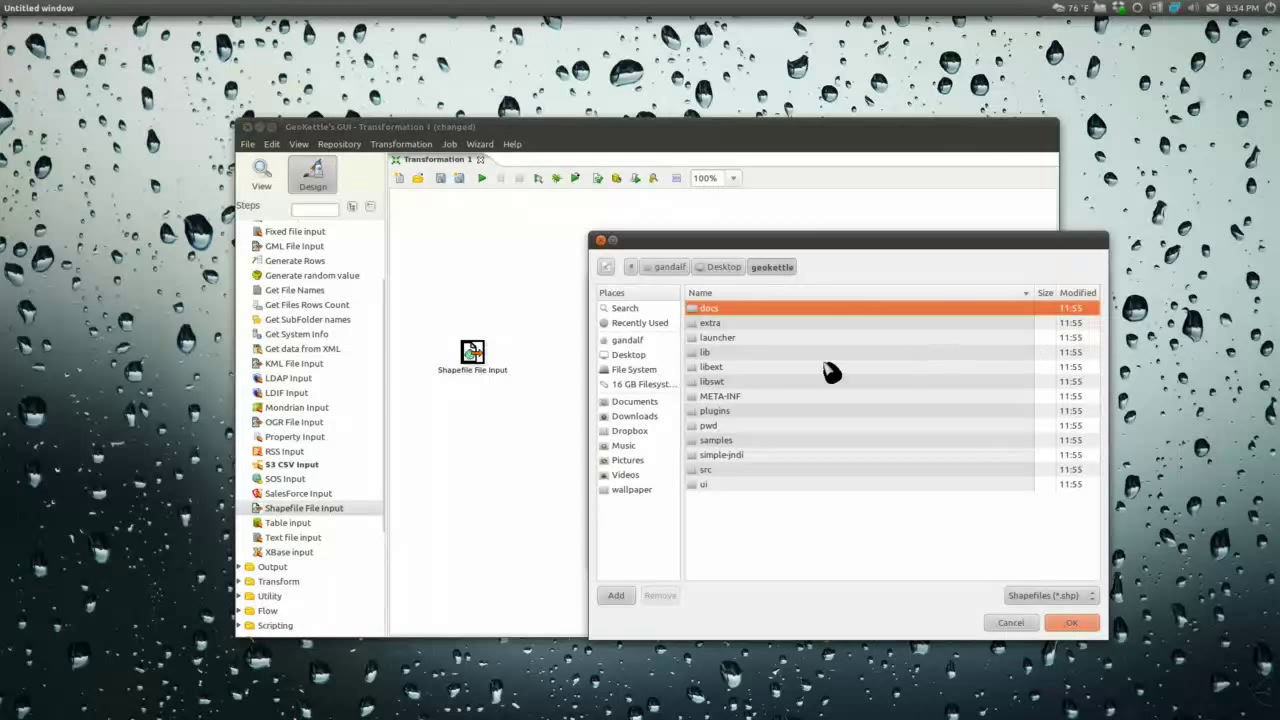
pyautogui.click(628, 341)
pyautogui.scroll(-3, 749, 443)
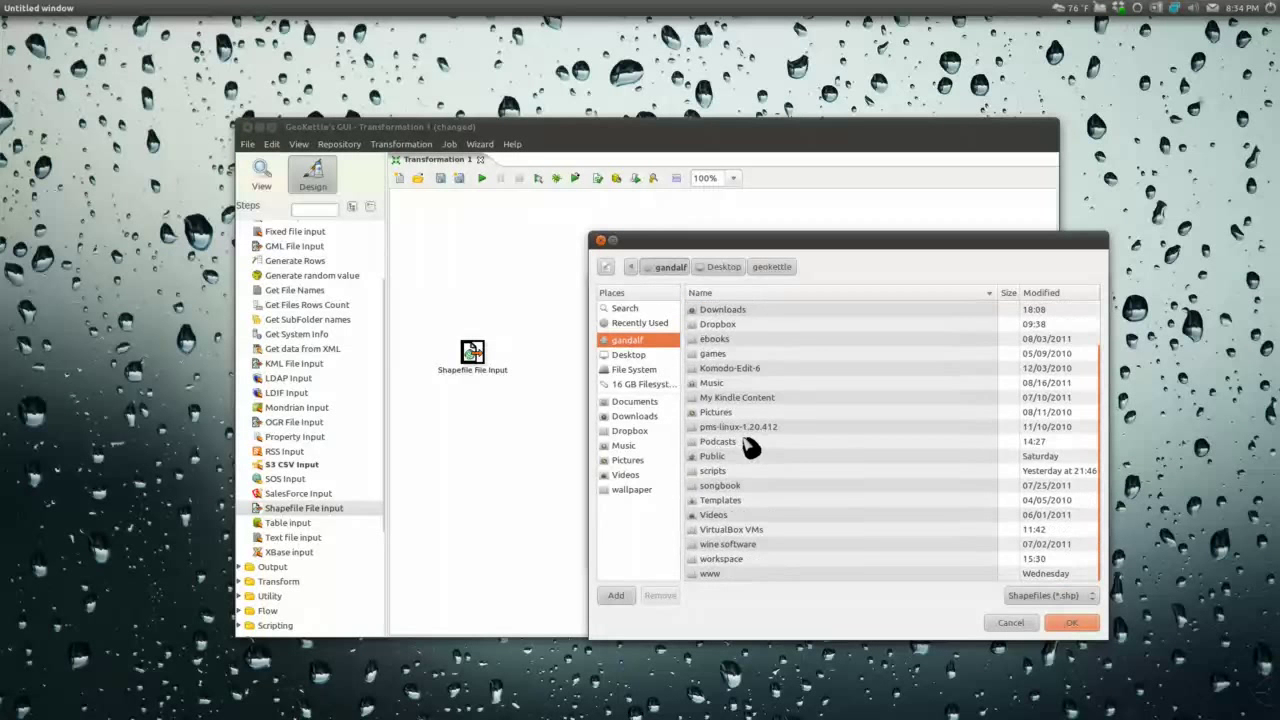
pyautogui.doubleClick(728, 561)
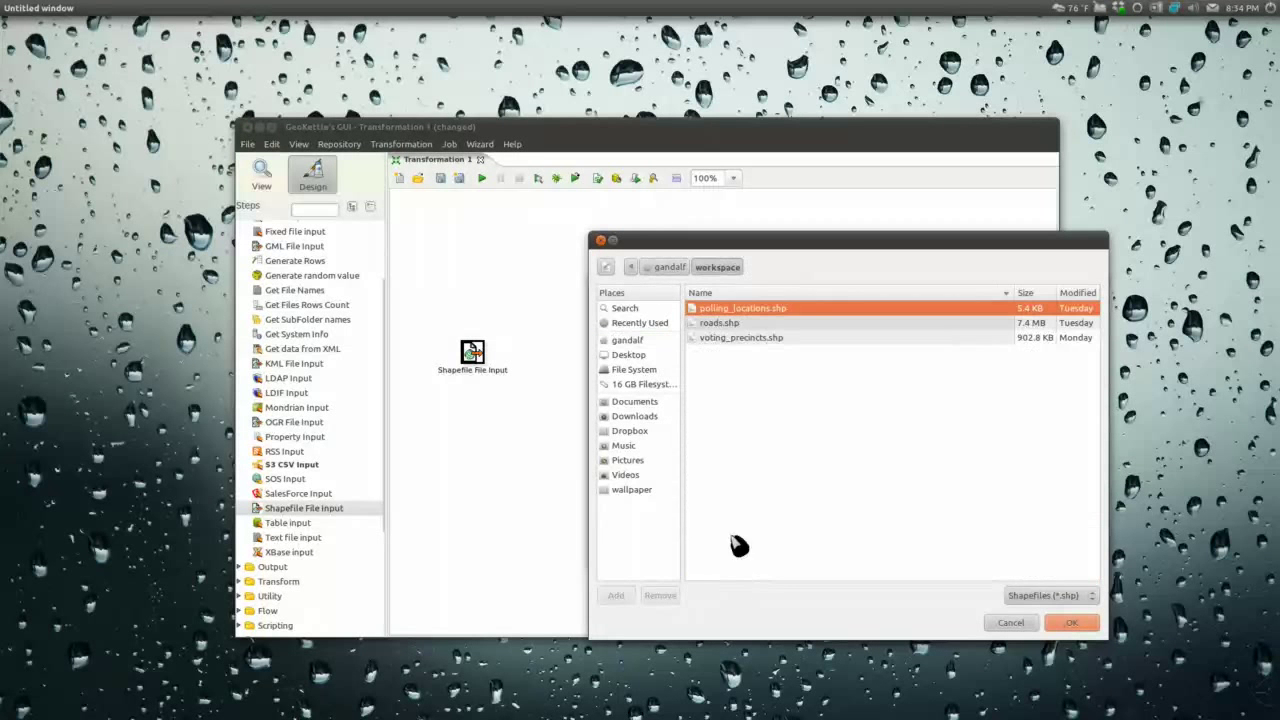
pyautogui.doubleClick(748, 340)
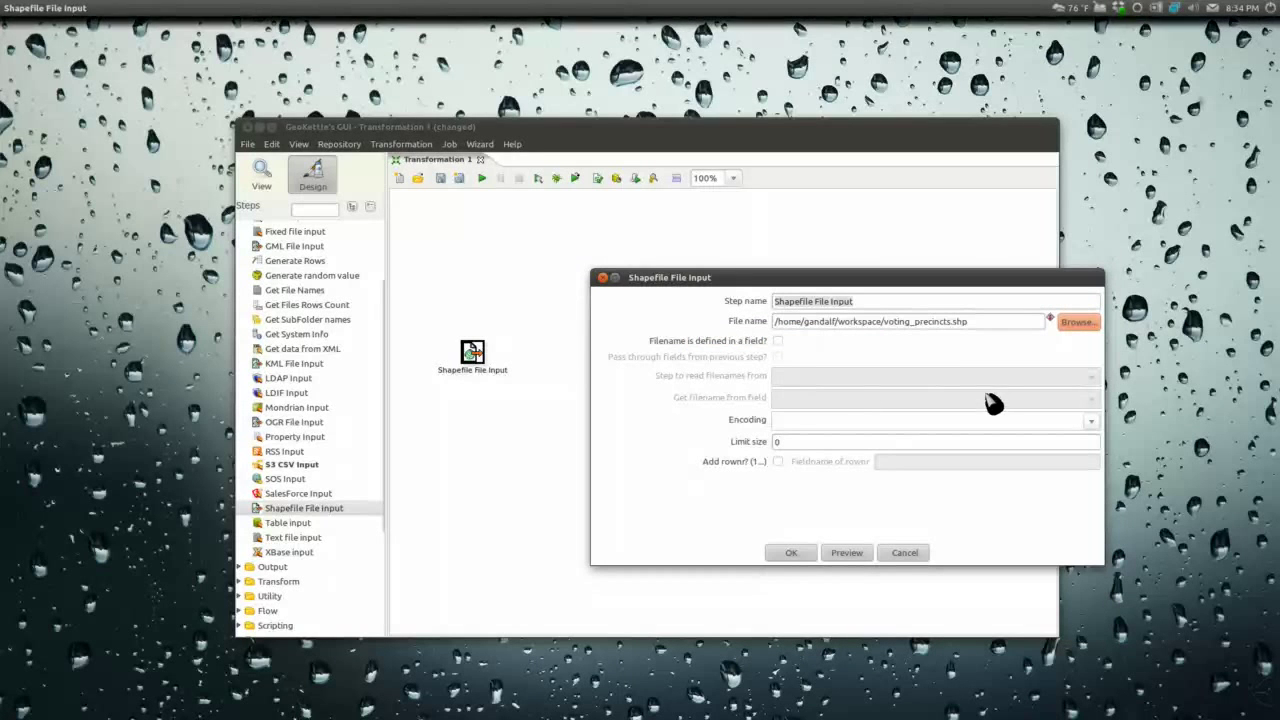
# Step: Preview 1000 rows on the geographic map and identify one precinct's attributes (gid 97, precno 200)
pyautogui.click(853, 562)
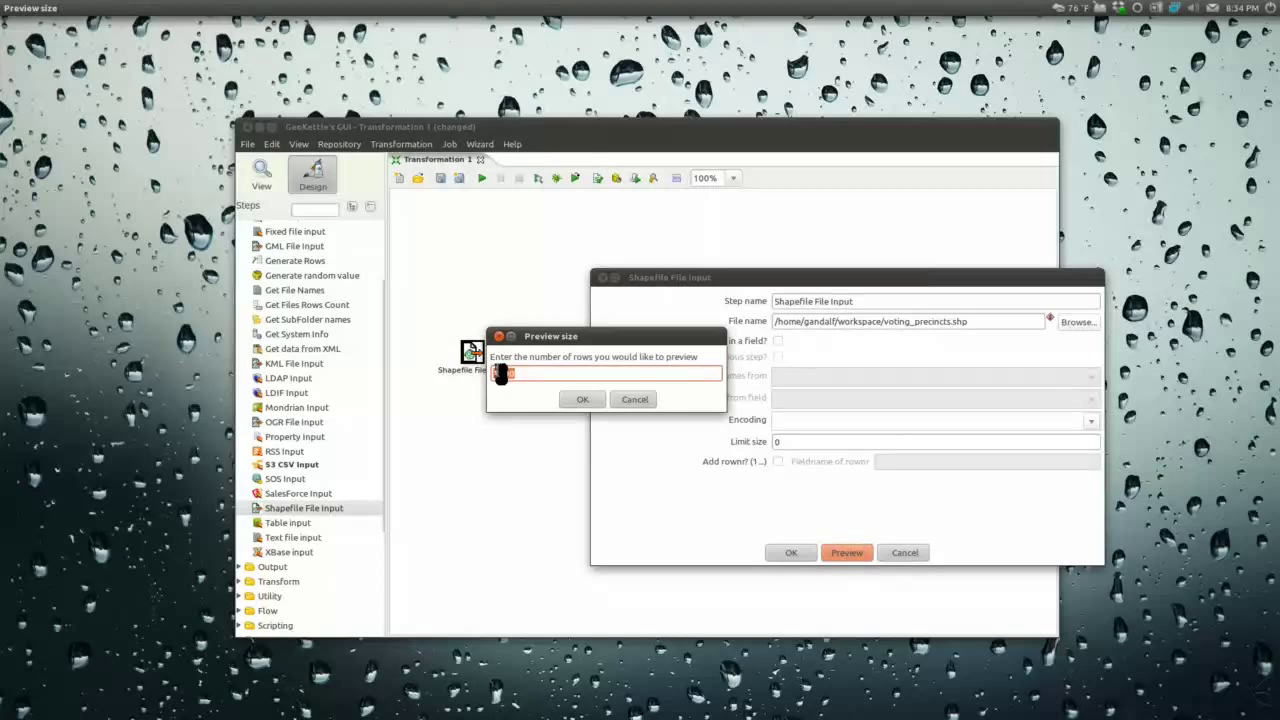
pyautogui.click(520, 374)
pyautogui.moveTo(520, 374); pyautogui.dragTo(482, 378)
pyautogui.click(588, 401)
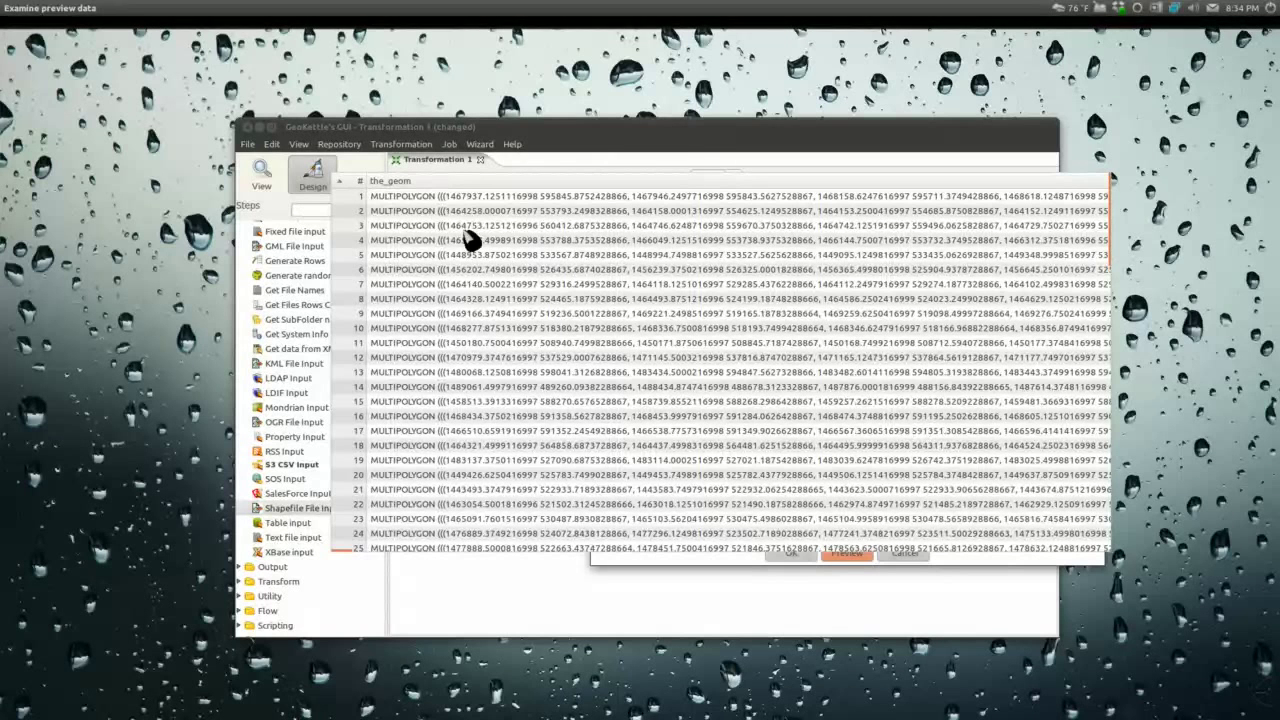
pyautogui.click(415, 147)
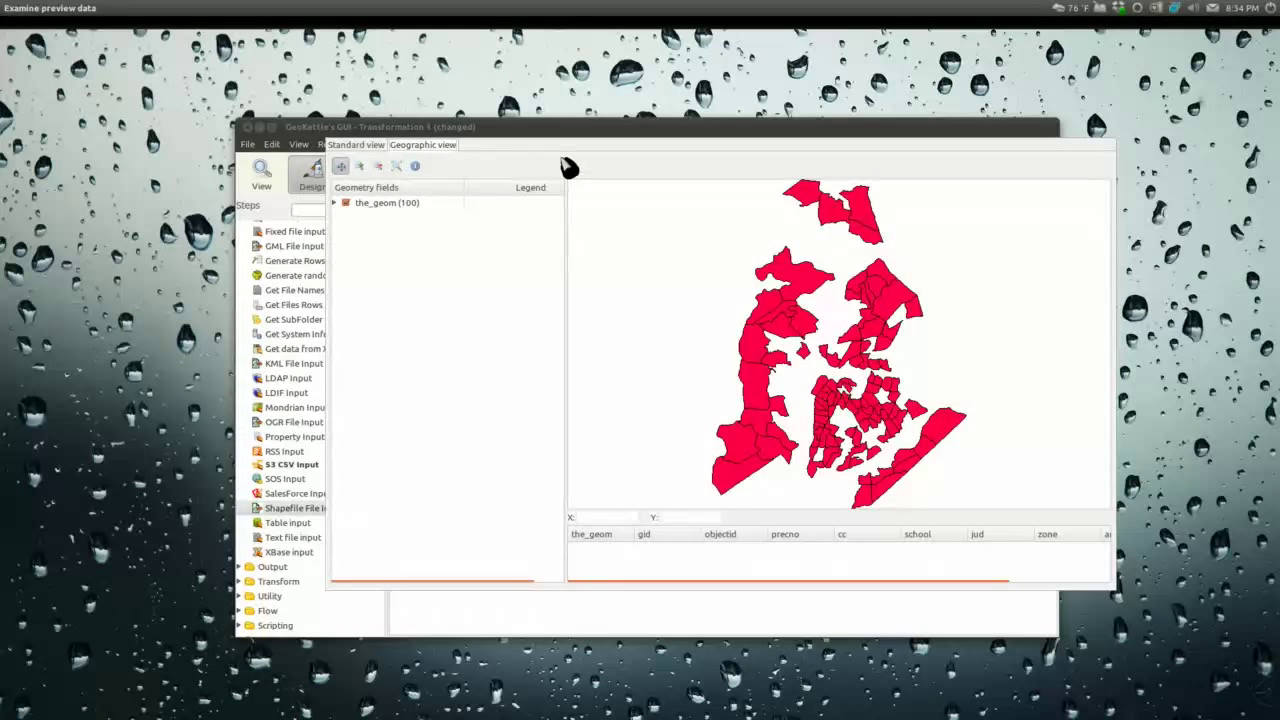
pyautogui.click(415, 166)
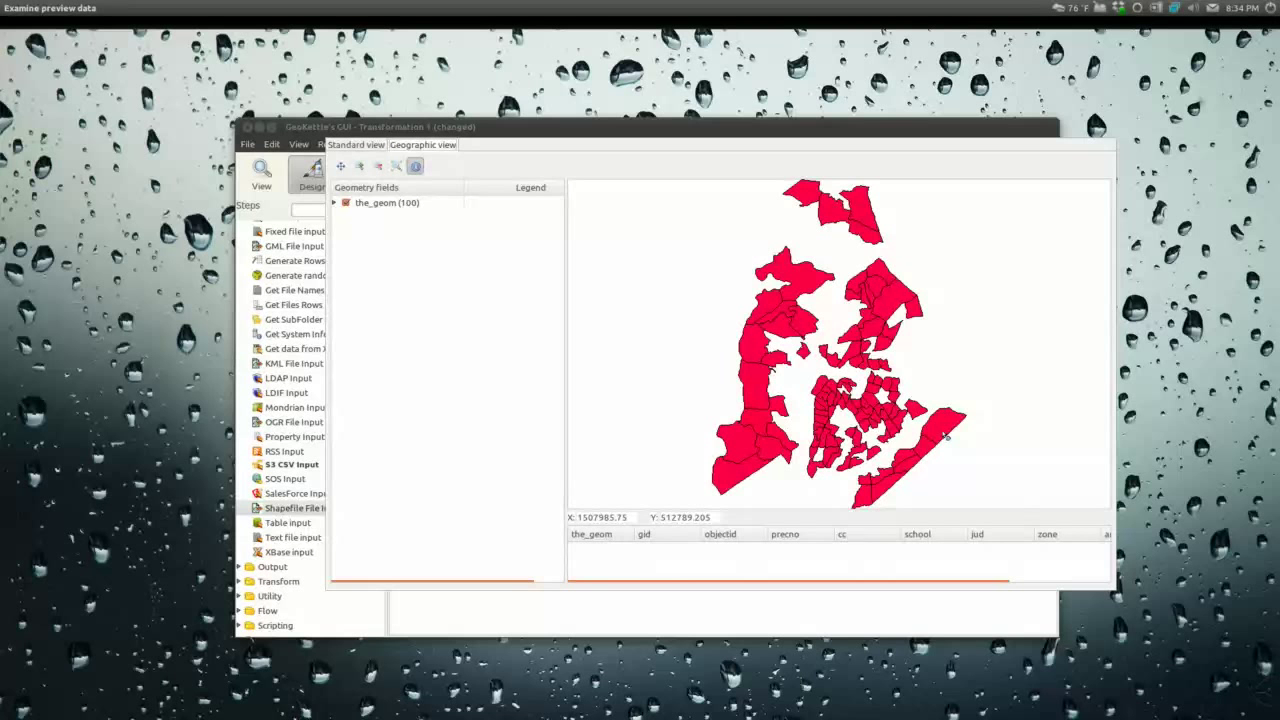
pyautogui.click(768, 398)
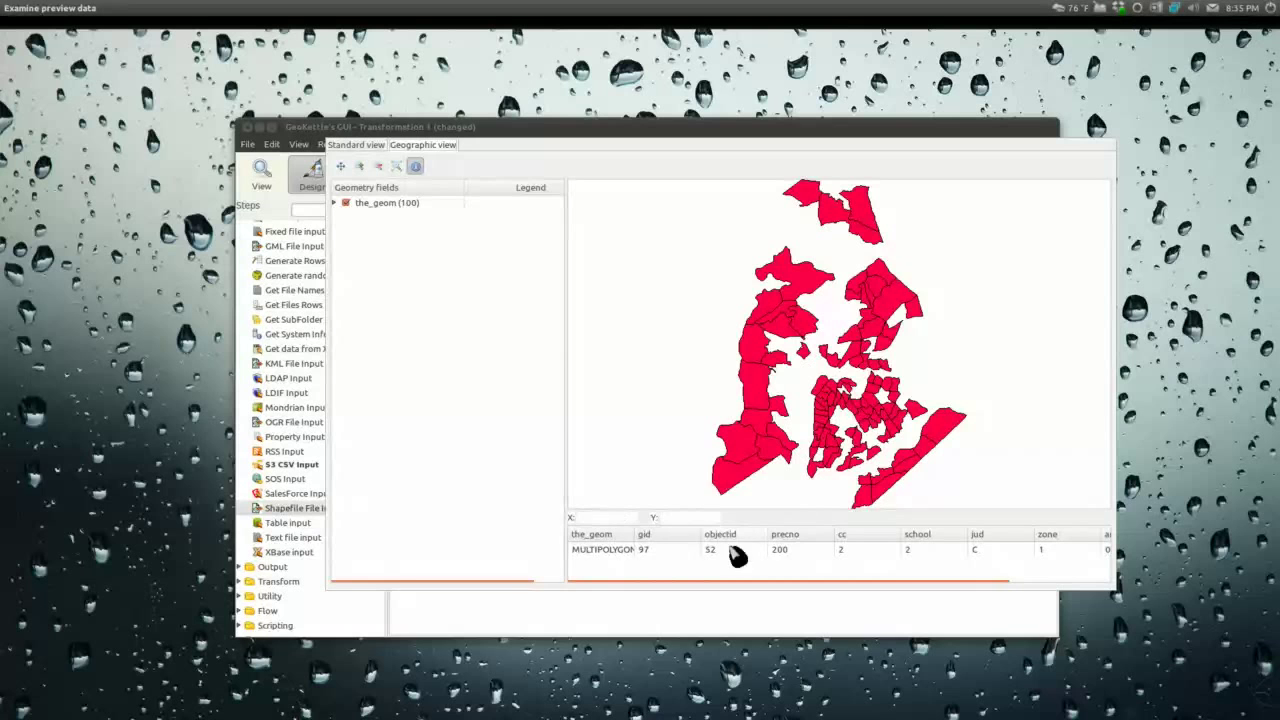
# Step: Close the preview, confirm the shapefile settings, and place a Set SRS step found via 'srs'
pyautogui.click(691, 614)
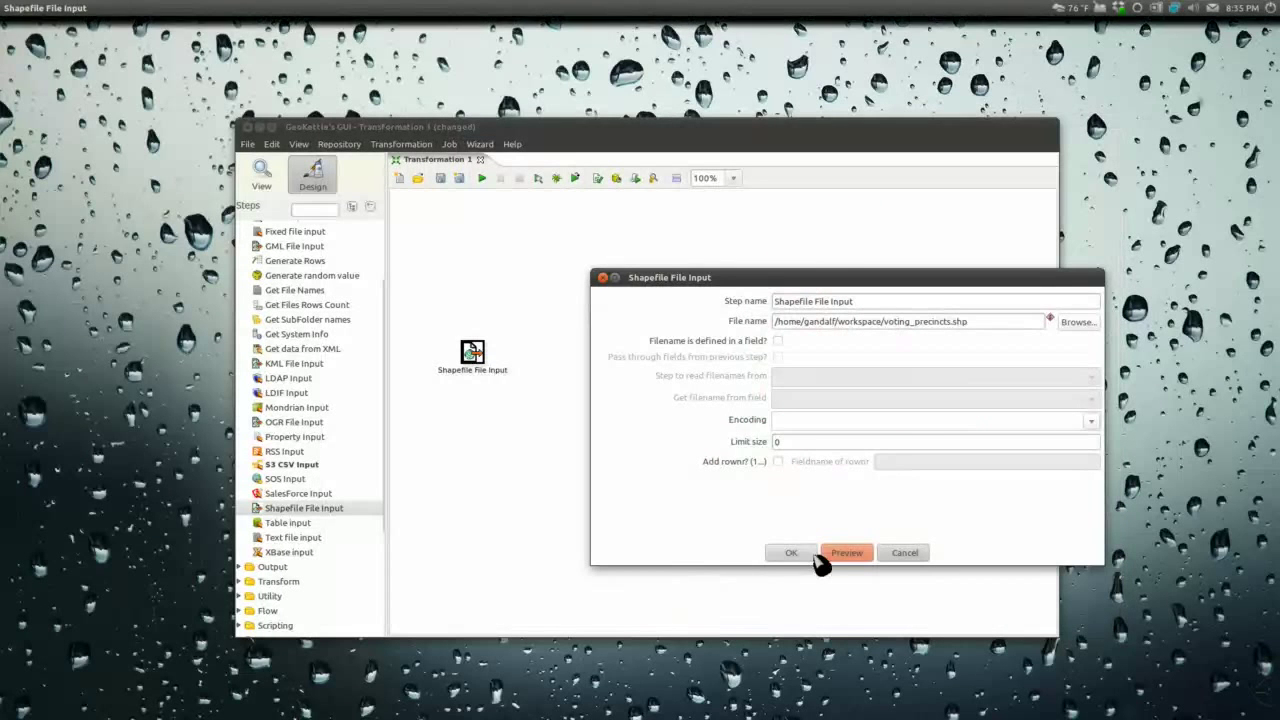
pyautogui.click(803, 555)
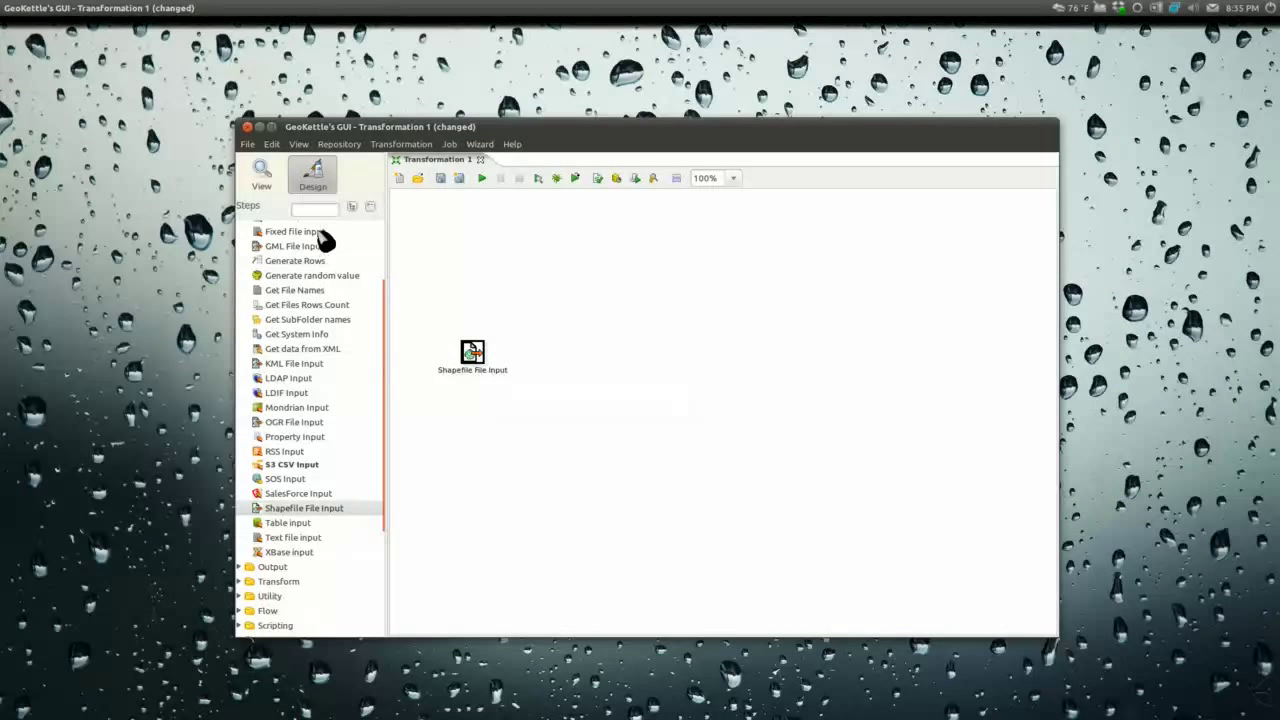
pyautogui.click(308, 208)
pyautogui.write('srs')
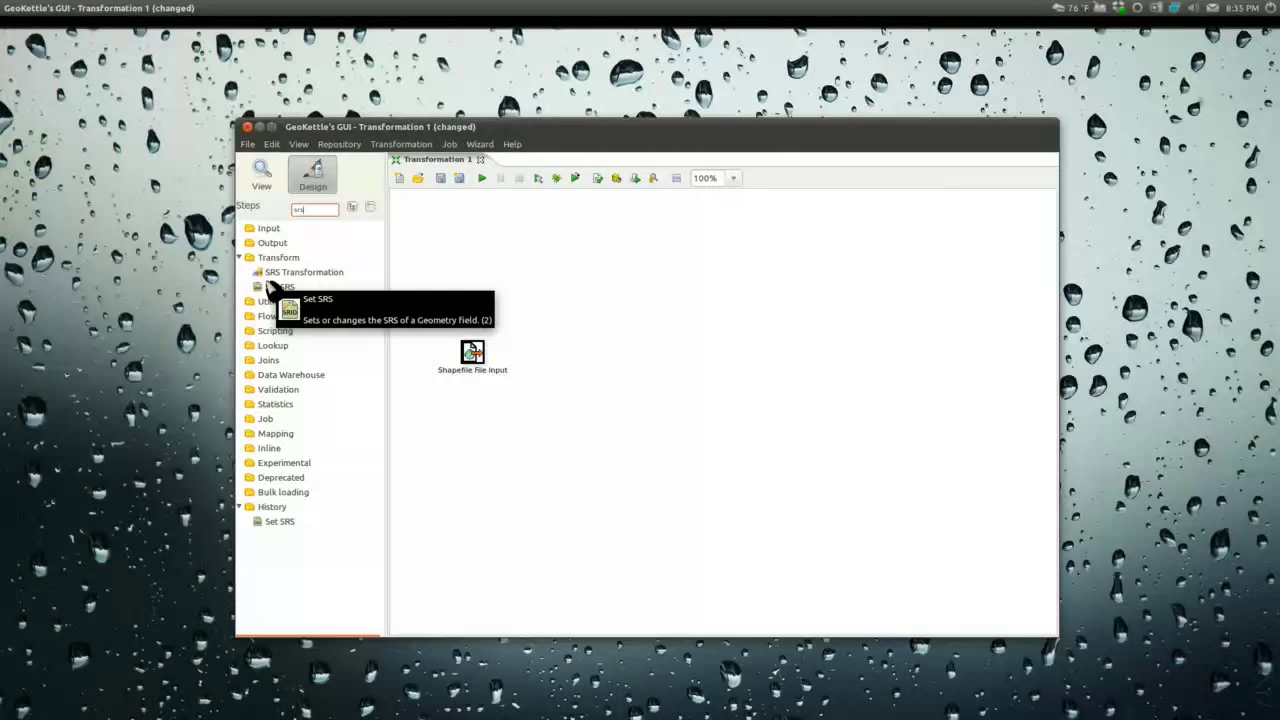
pyautogui.moveTo(276, 288); pyautogui.dragTo(570, 362)
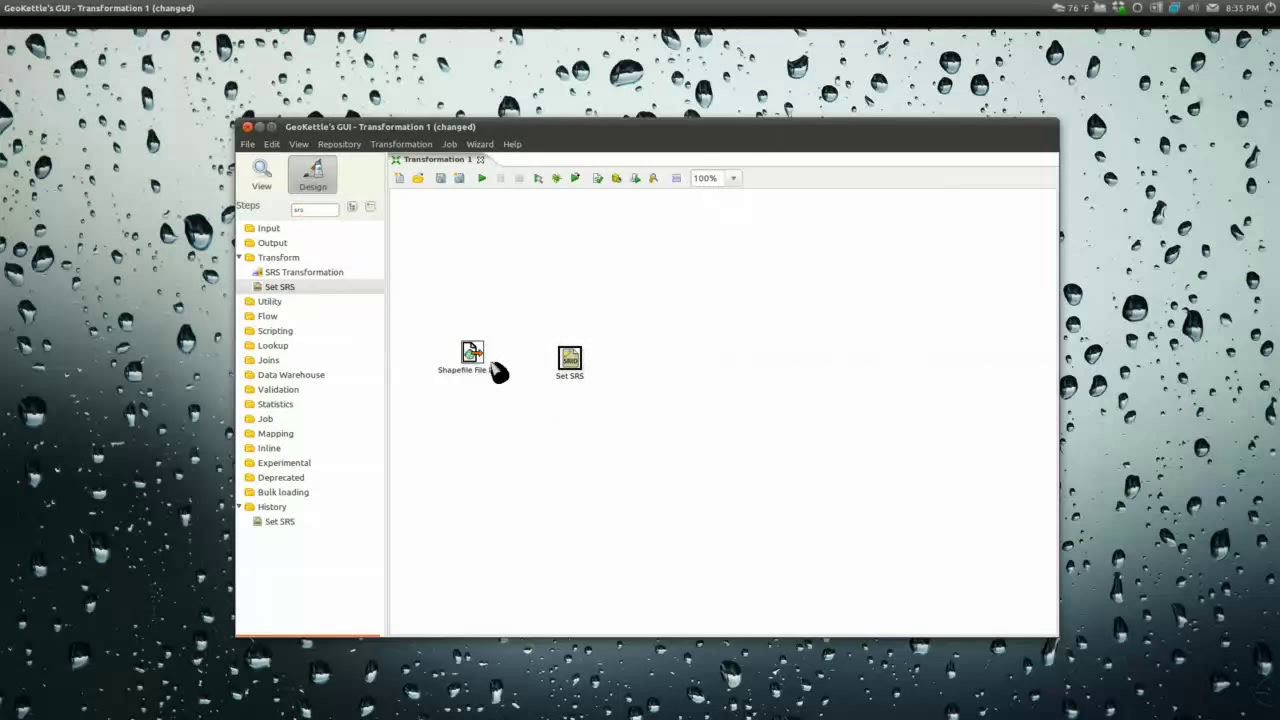
# Step: Draw a hop from Shapefile File Input to the Set SRS step
pyautogui.moveTo(477, 357); pyautogui.dragTo(572, 372)
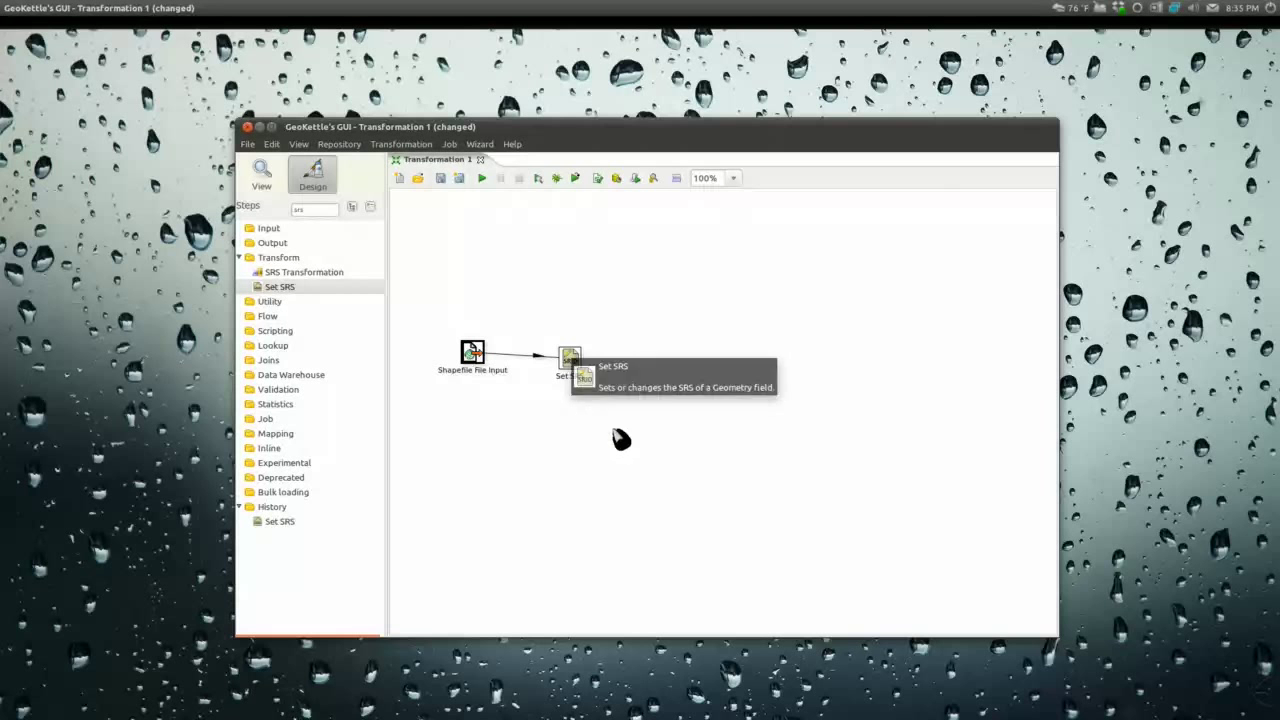
pyautogui.rightClick(540, 360)
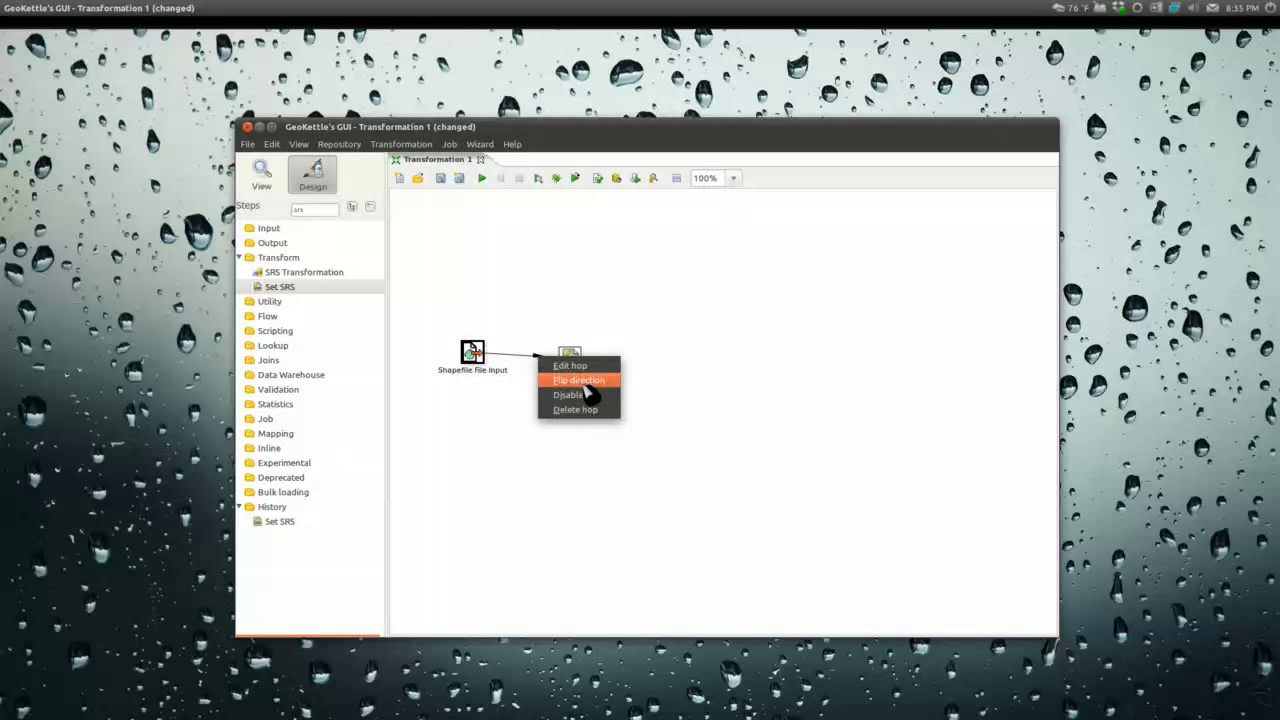
pyautogui.click(664, 310)
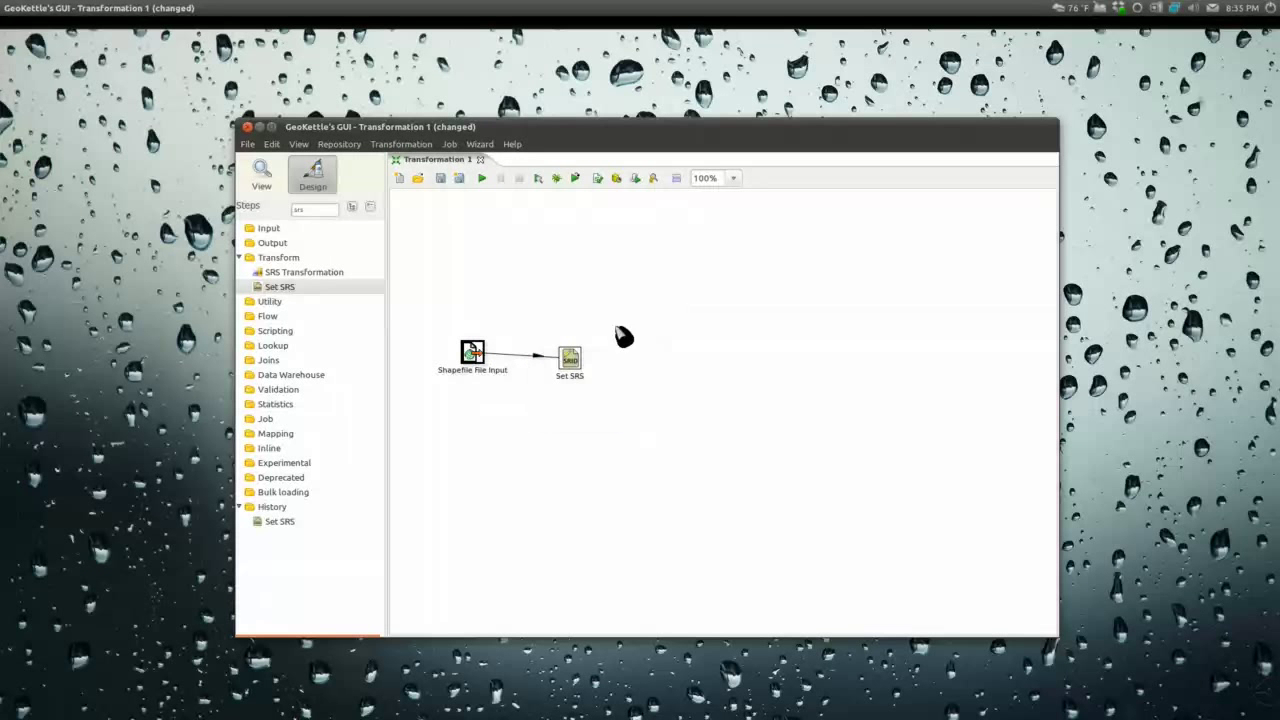
# Step: Configure Set SRS to assign EPSG 2264 to the the_geom field
pyautogui.click(572, 366)
pyautogui.doubleClick(572, 366)
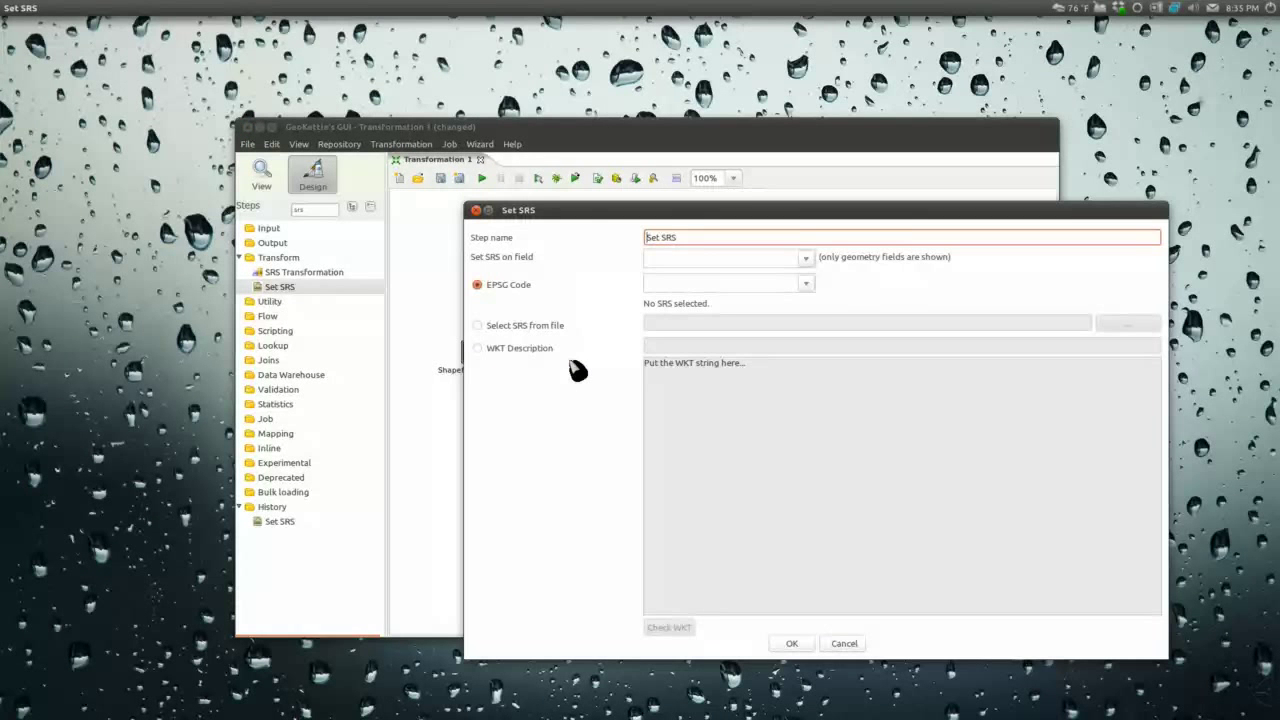
pyautogui.click(805, 258)
pyautogui.click(674, 277)
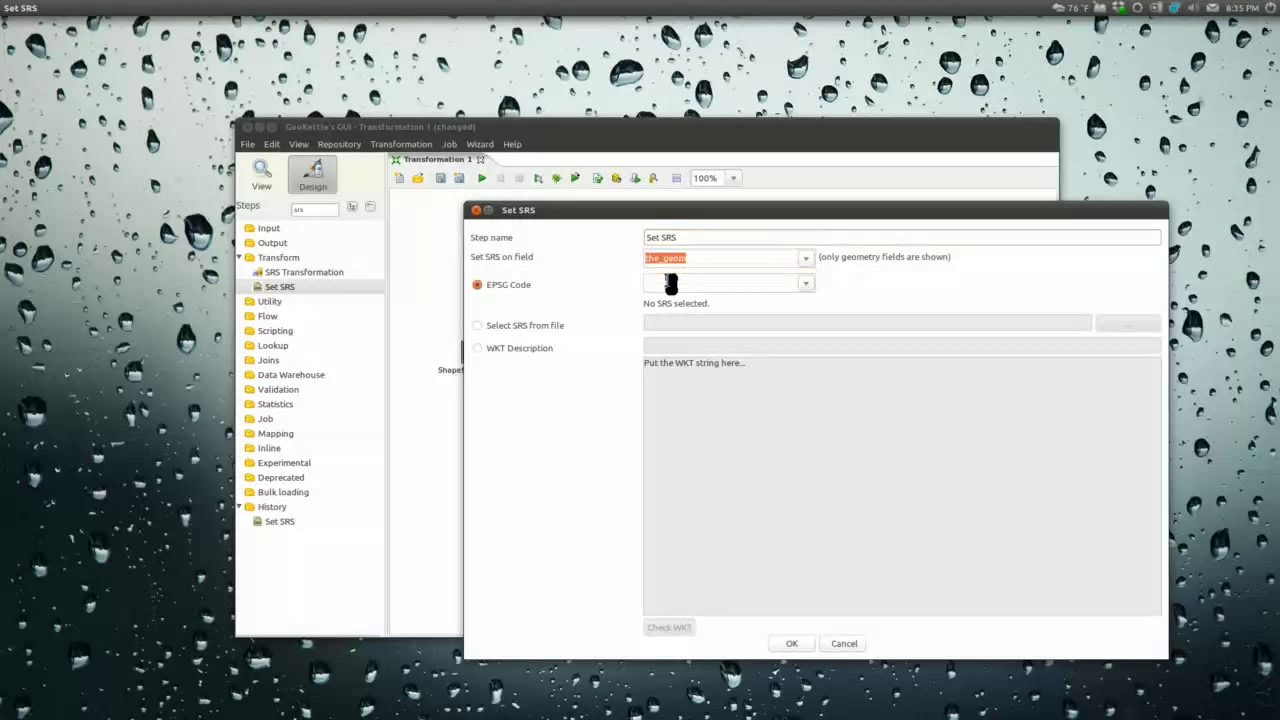
pyautogui.click(673, 285)
pyautogui.write('2264')
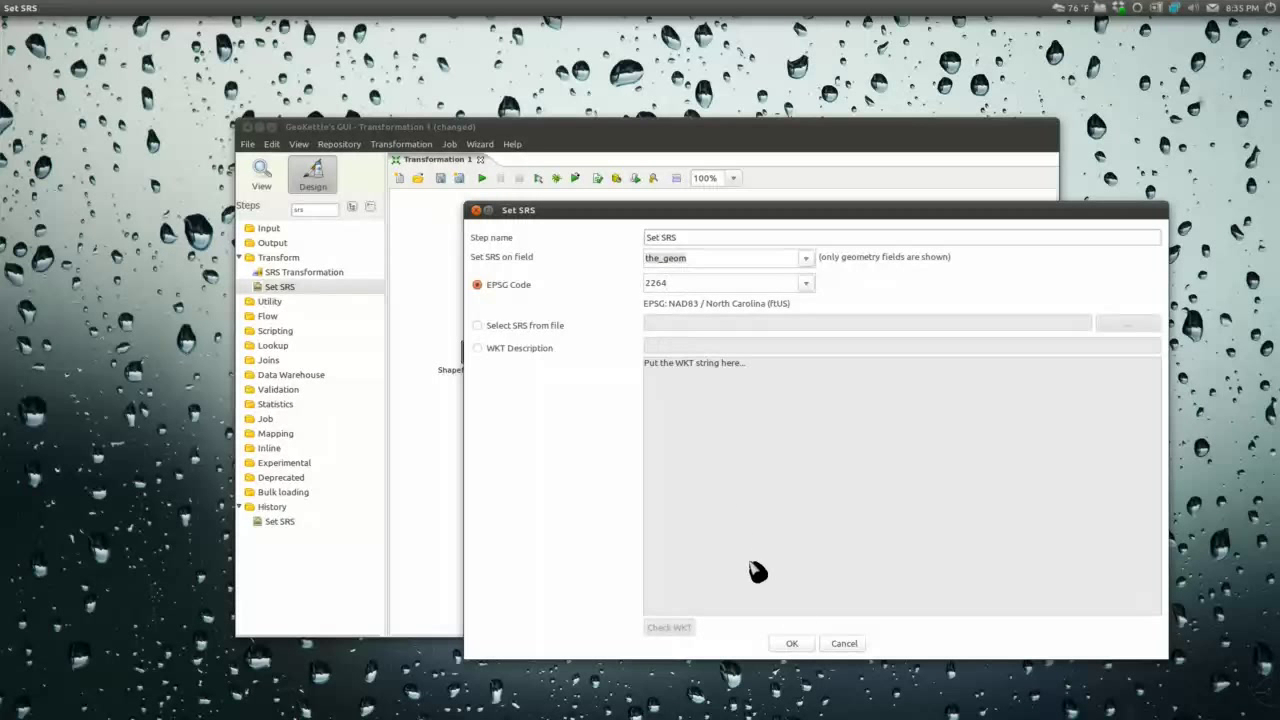
pyautogui.click(797, 645)
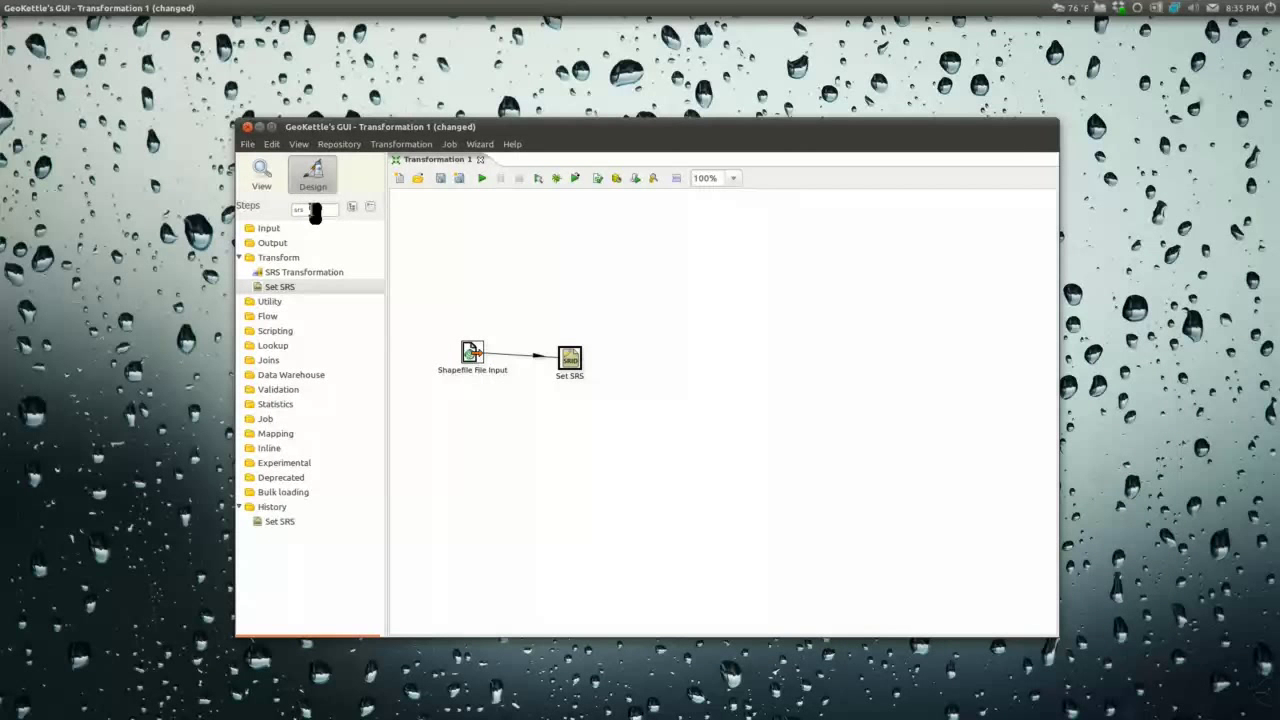
pyautogui.moveTo(309, 208); pyautogui.dragTo(289, 208)
# Step: Place an Add sequence step, hop it from Set SRS, and name its value field gid
pyautogui.write('seq')
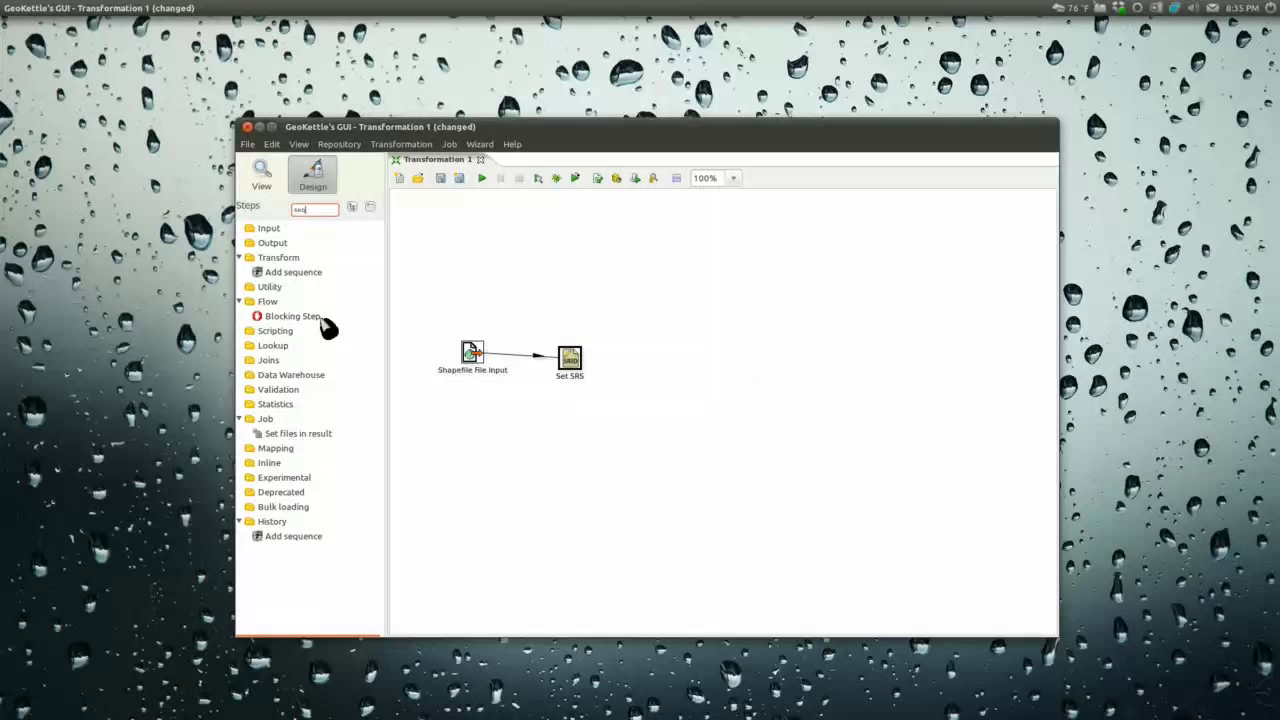
pyautogui.moveTo(281, 280); pyautogui.dragTo(673, 369)
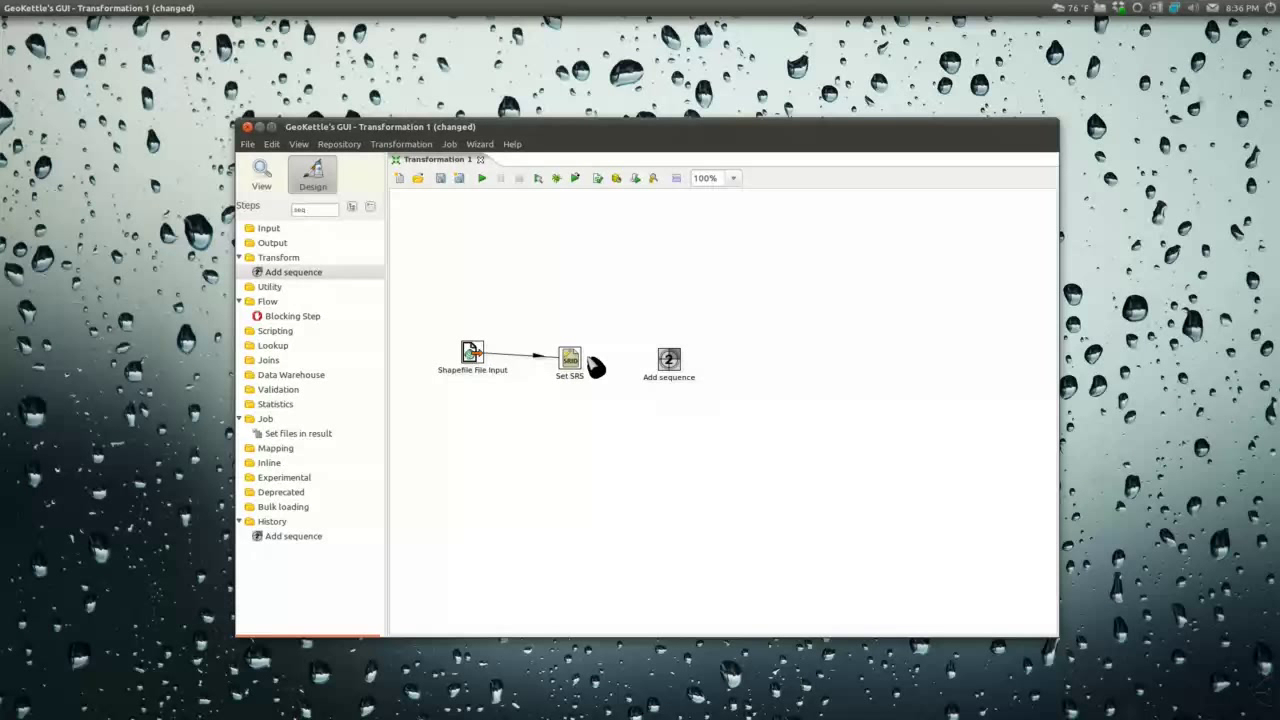
pyautogui.moveTo(580, 372); pyautogui.dragTo(684, 367)
pyautogui.click(672, 364)
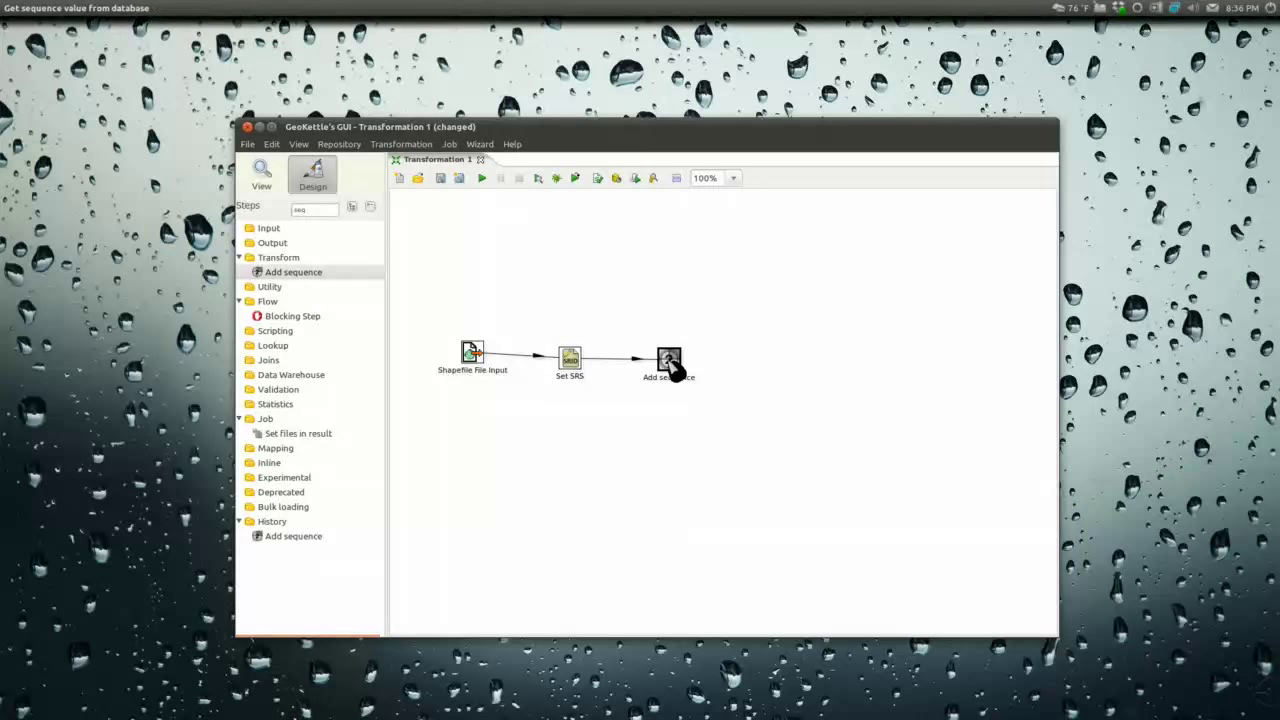
pyautogui.doubleClick(645, 226)
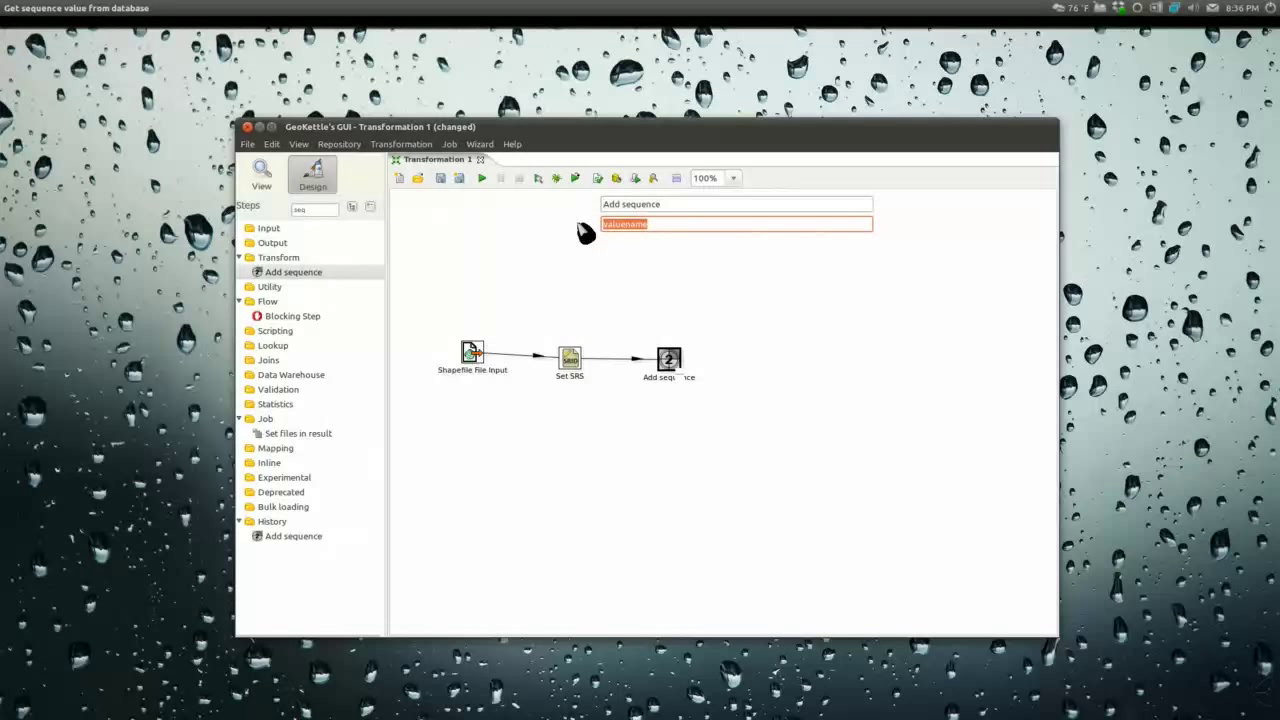
pyautogui.write('gis')
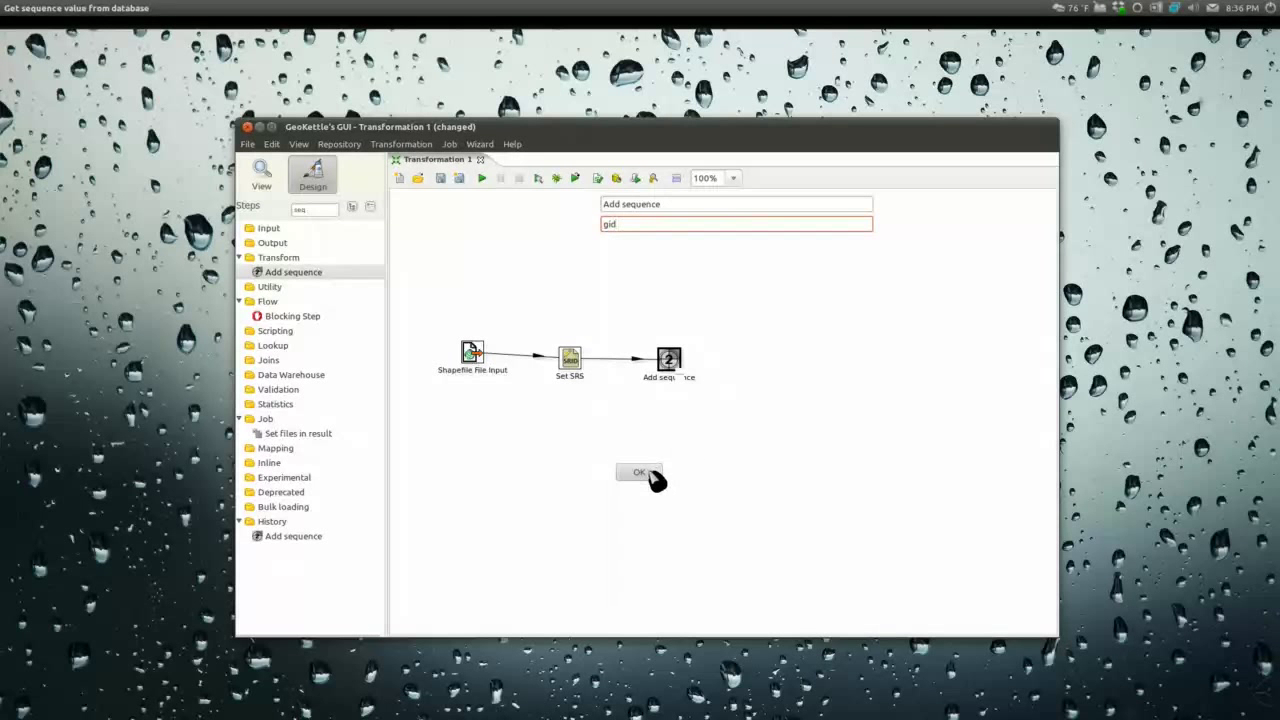
pyautogui.click(645, 470)
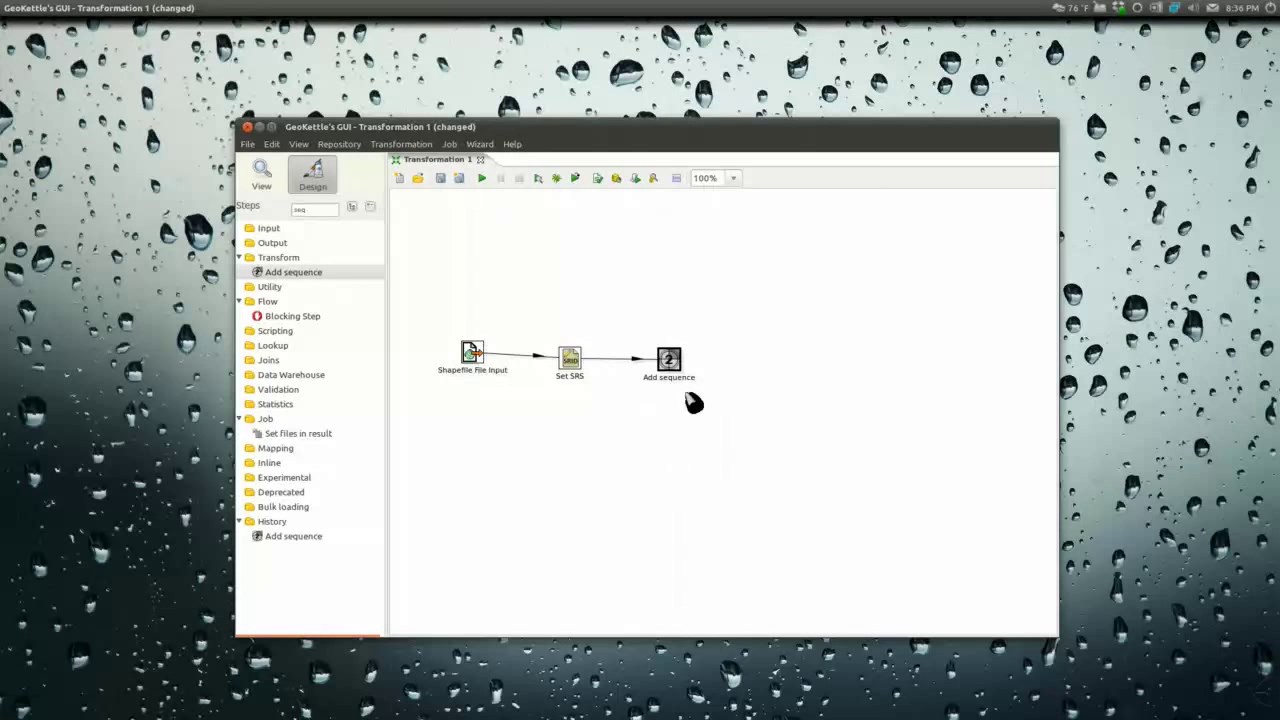
# Step: Find 'table', place a Table output step after Add sequence, and start a new connection for it
pyautogui.doubleClick(300, 210)
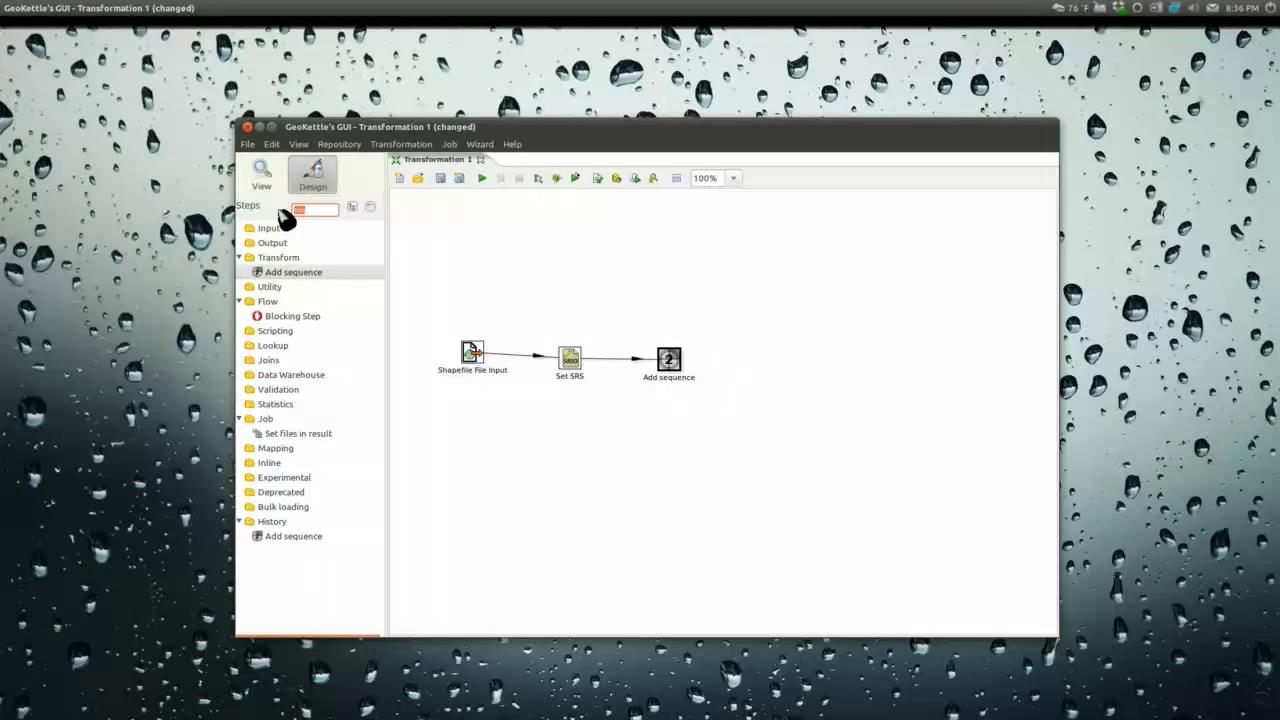
pyautogui.write('table')
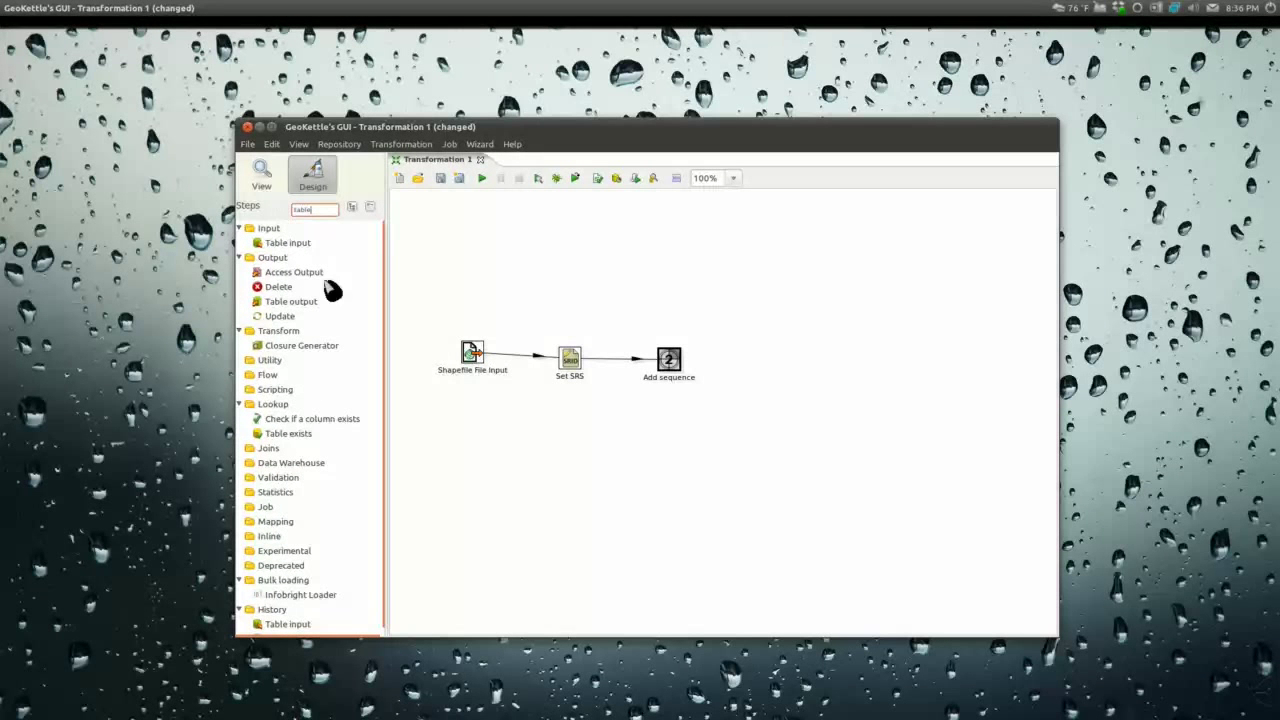
pyautogui.moveTo(290, 301); pyautogui.dragTo(762, 373)
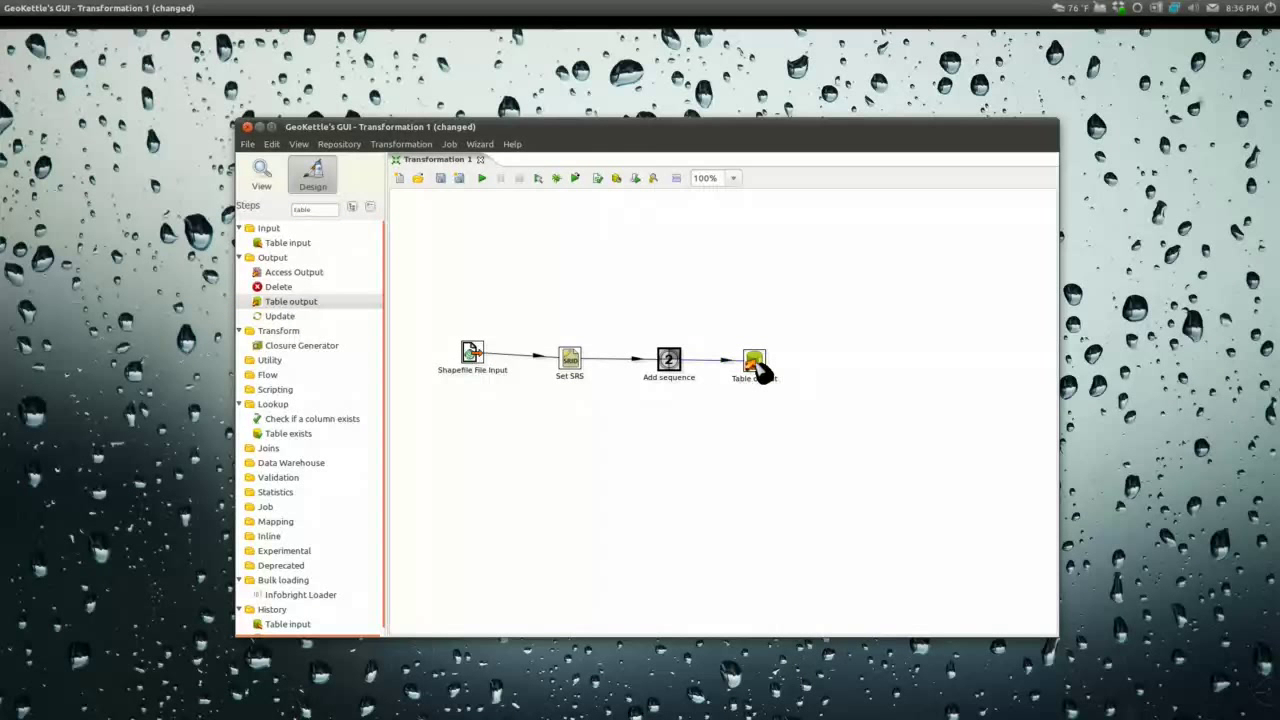
pyautogui.doubleClick(757, 366)
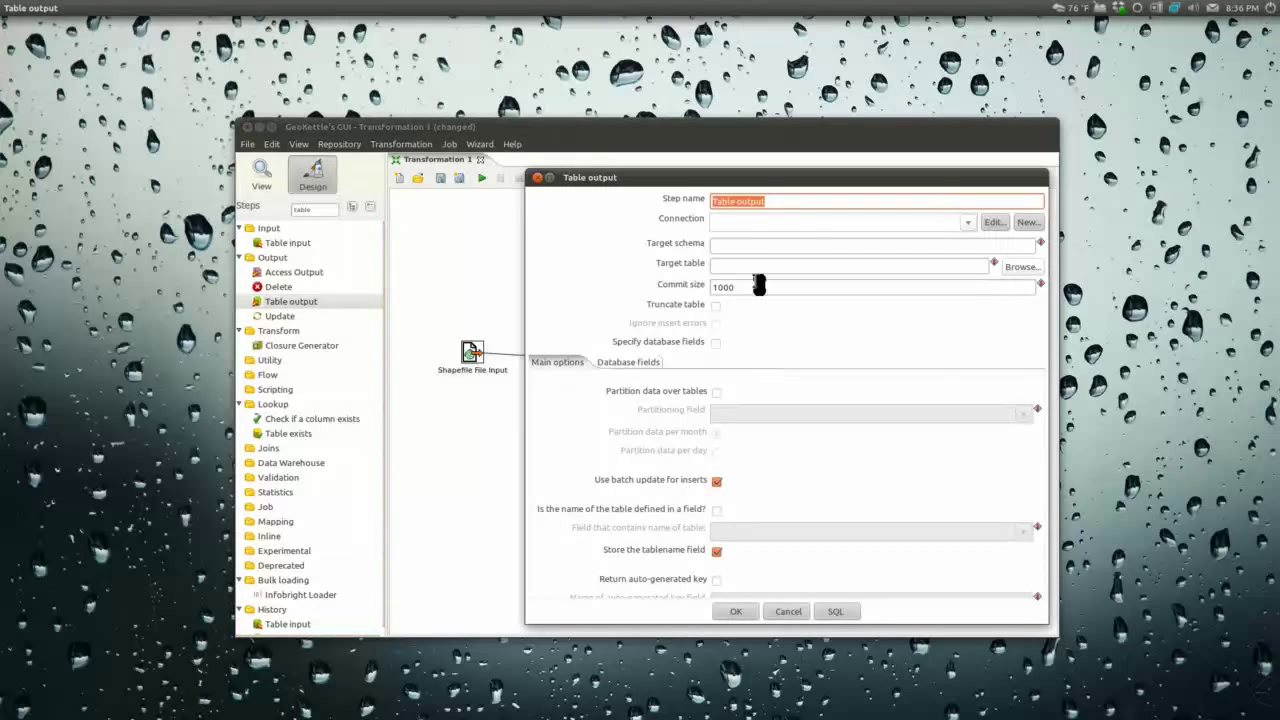
pyautogui.click(1028, 224)
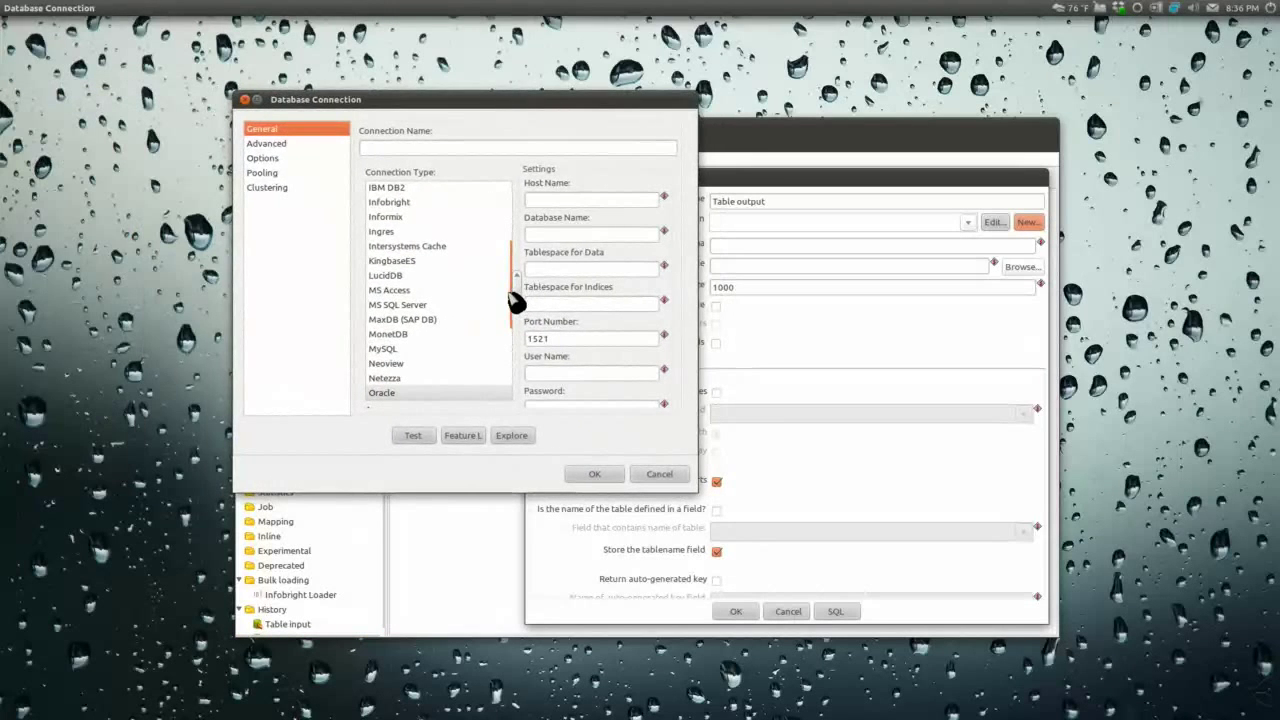
# Step: Create PostgreSQL connection ubuntuvm to database GISData on 192.168.1.134 with the database user and password
pyautogui.moveTo(522, 303); pyautogui.dragTo(522, 335)
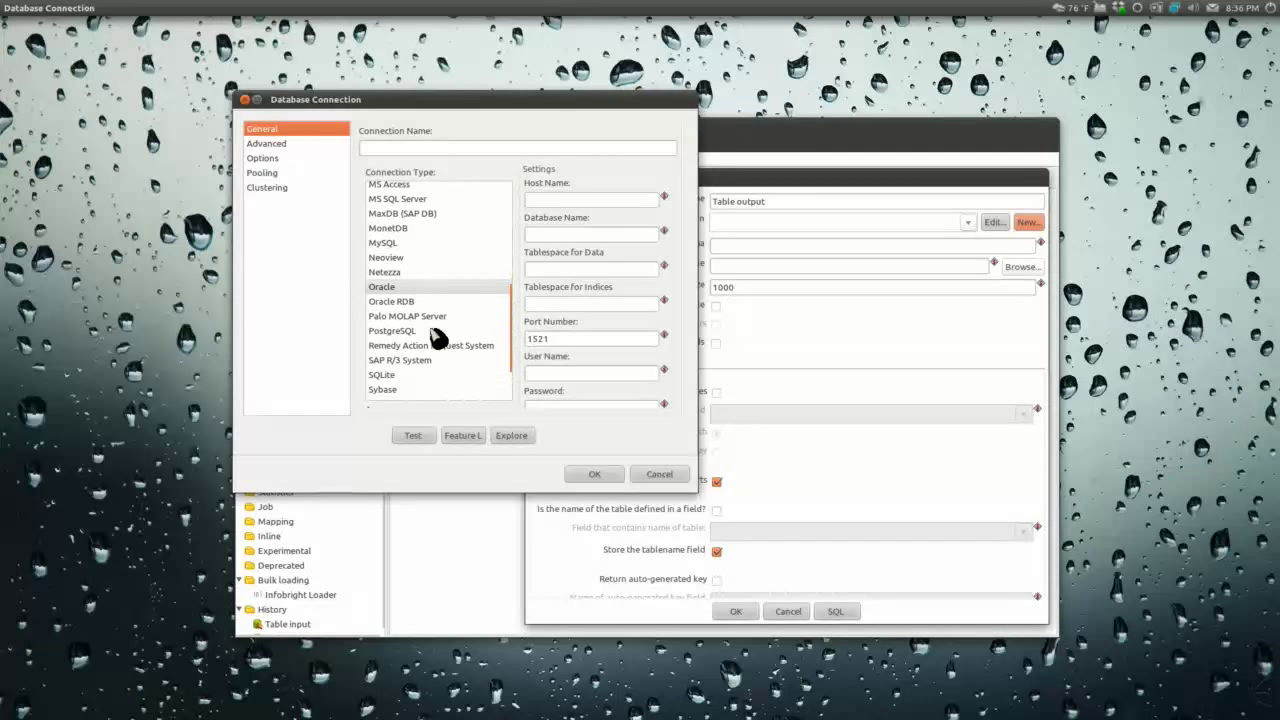
pyautogui.click(405, 333)
pyautogui.click(420, 148)
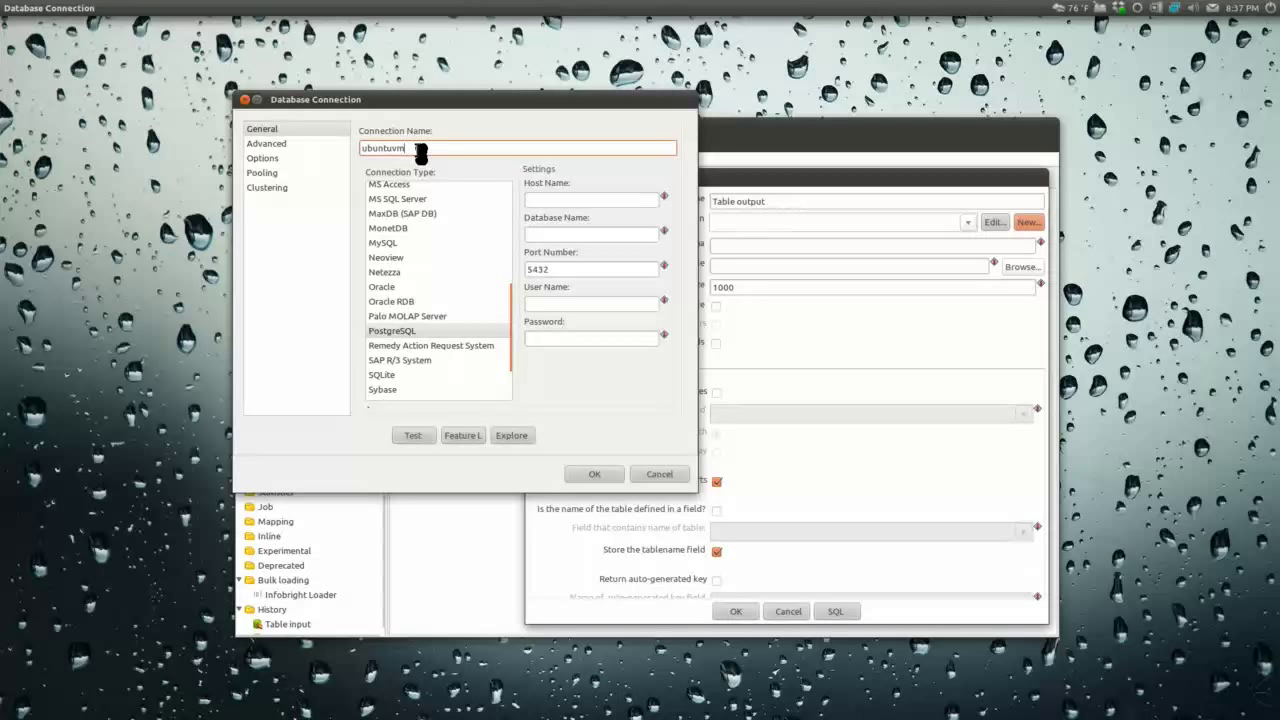
pyautogui.click(619, 202)
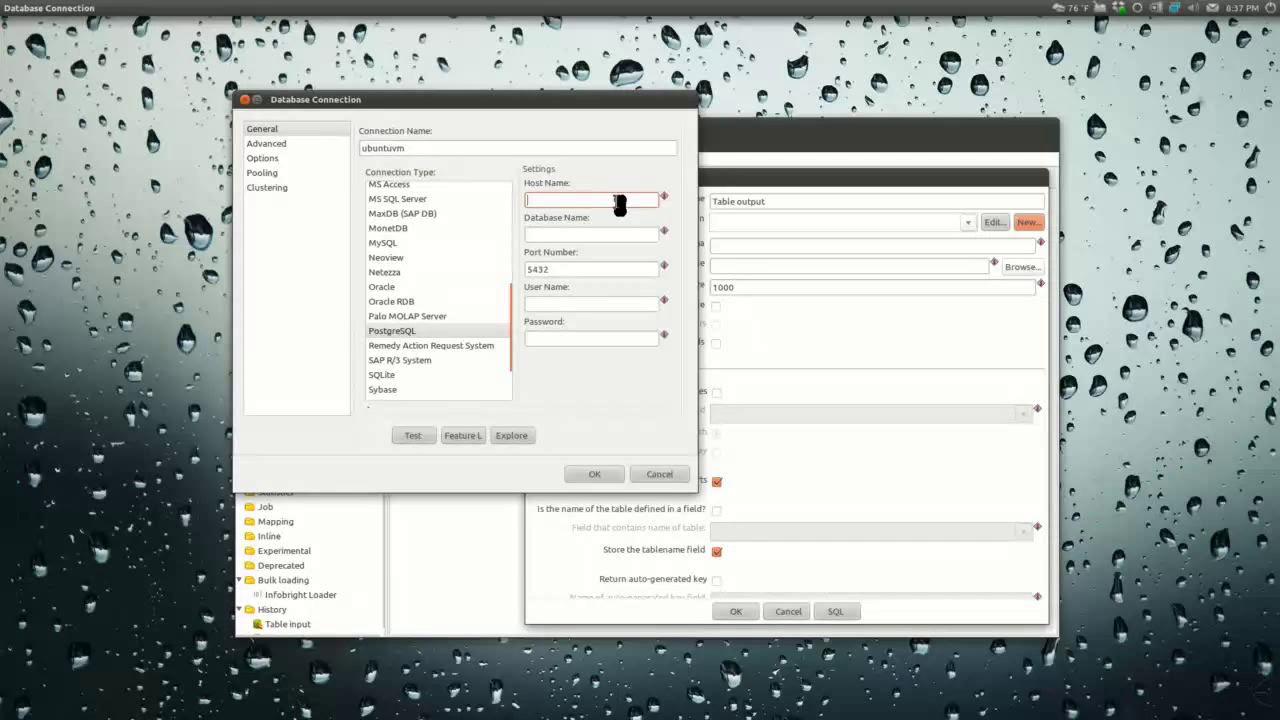
pyautogui.write('192.168.1.134')
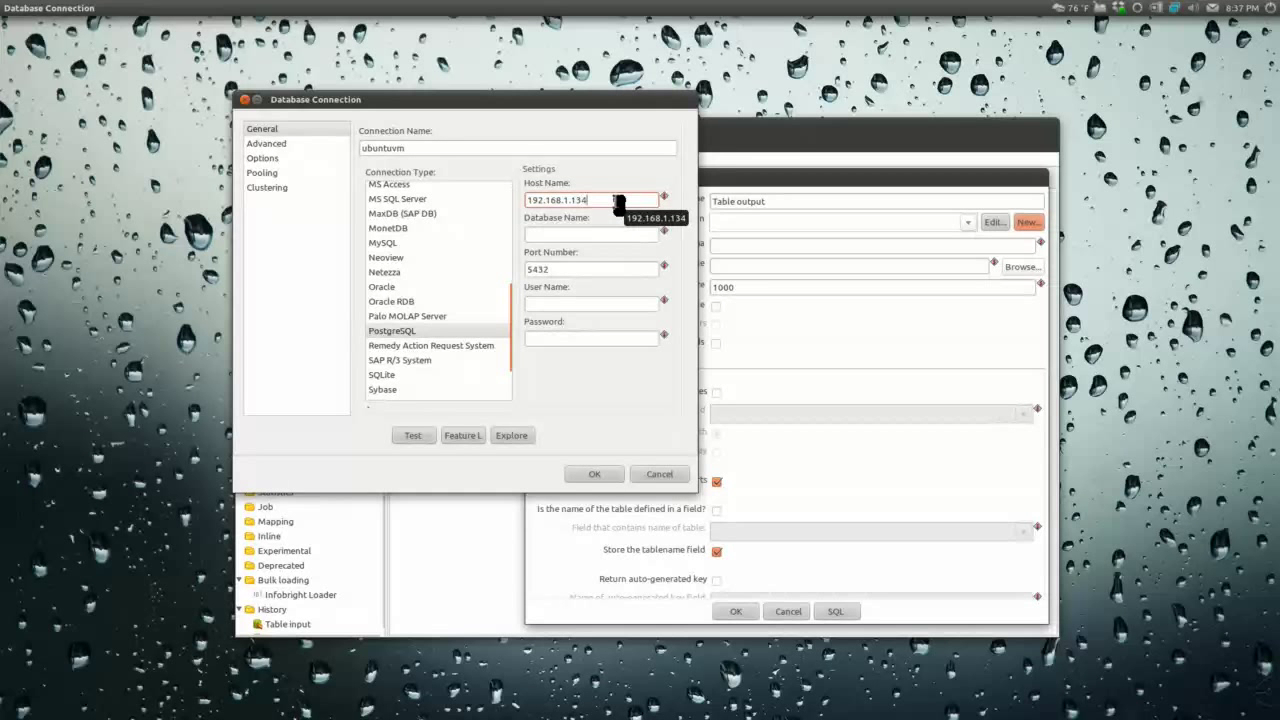
pyautogui.click(606, 235)
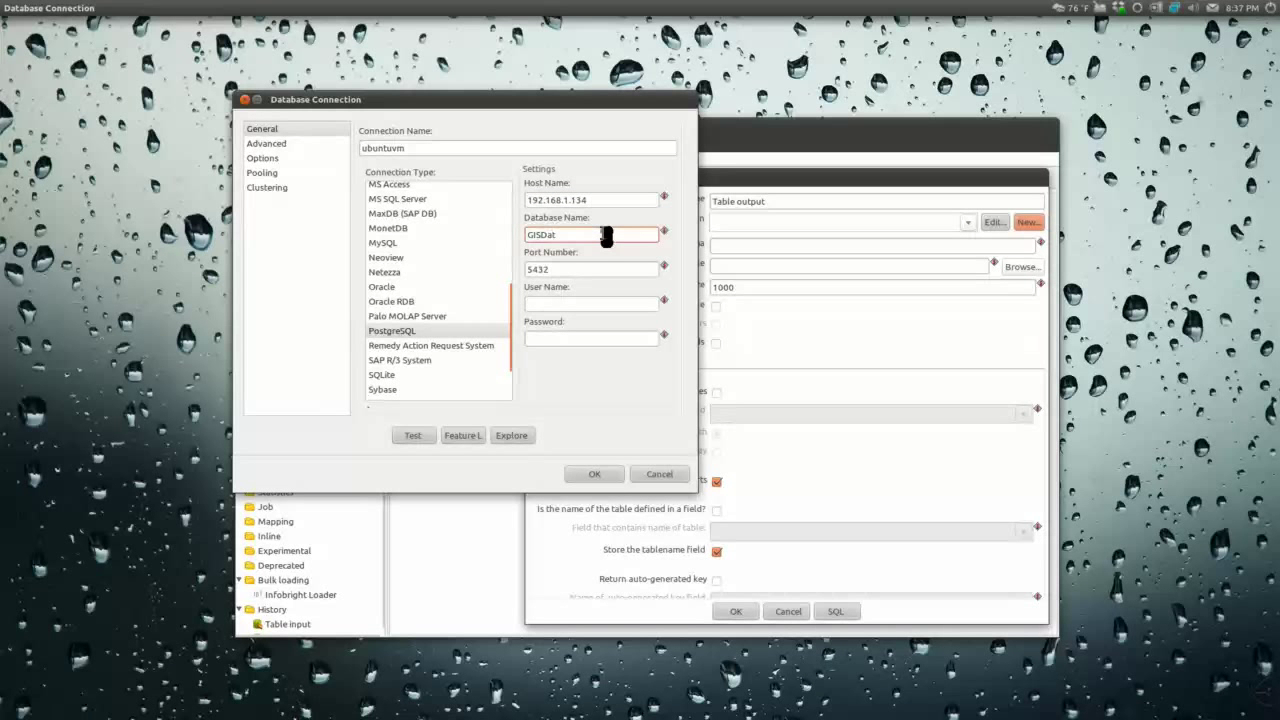
pyautogui.click(568, 304)
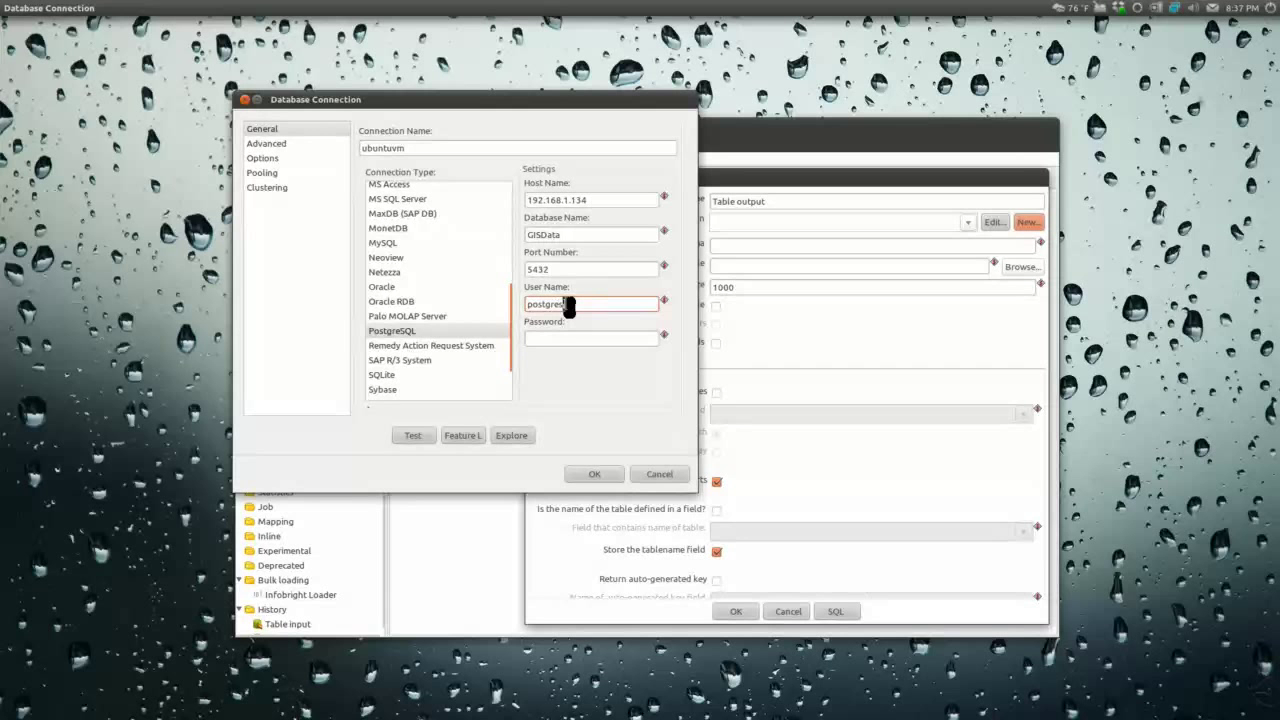
pyautogui.write('postgres')
pyautogui.click(548, 338)
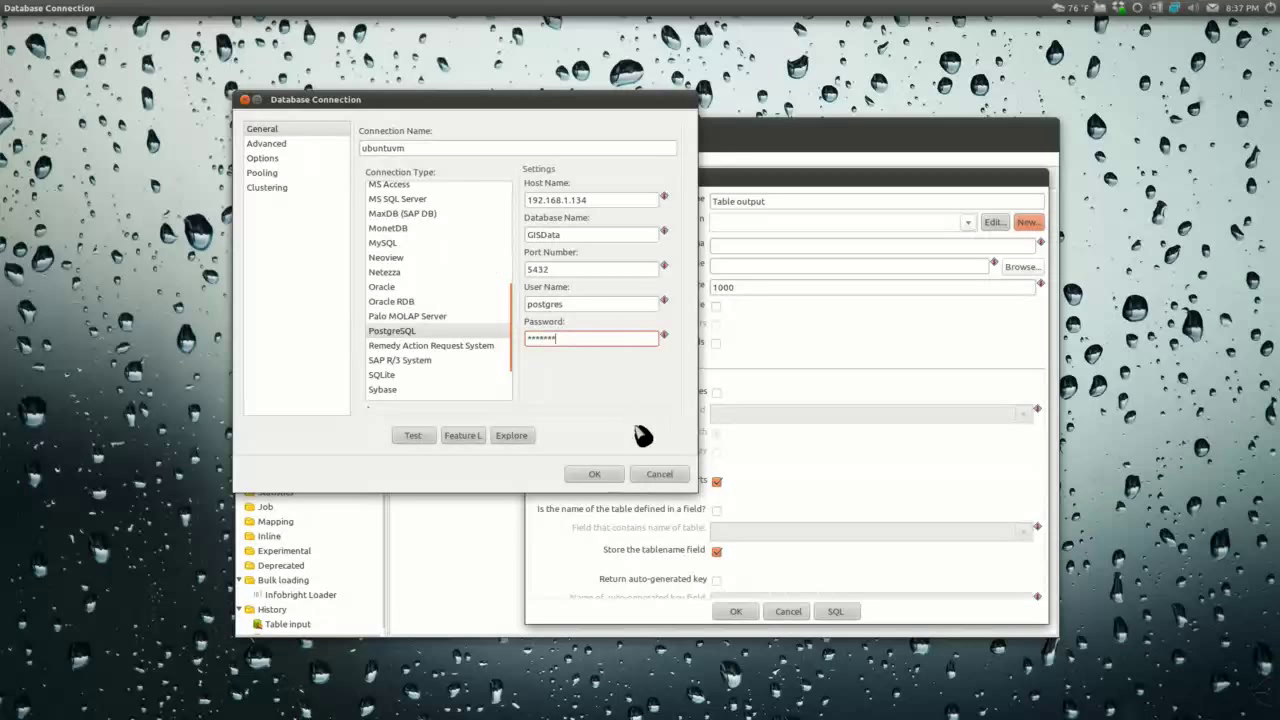
pyautogui.click(594, 474)
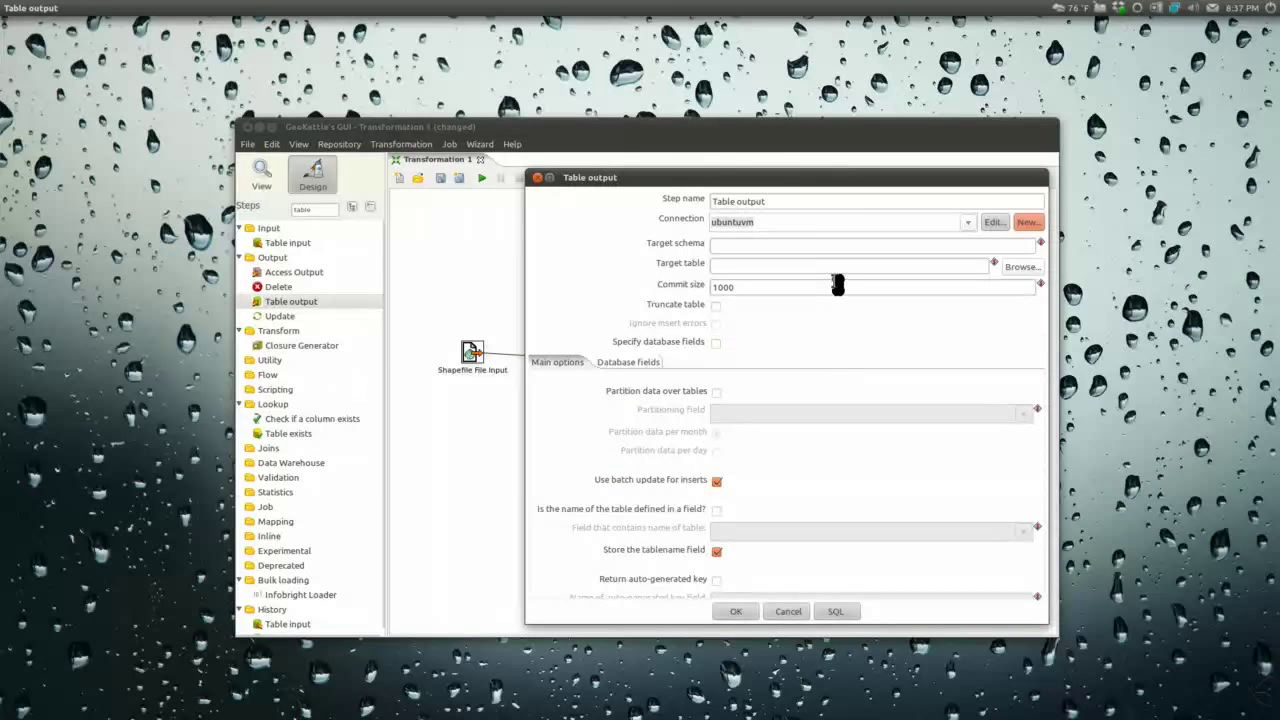
pyautogui.click(765, 266)
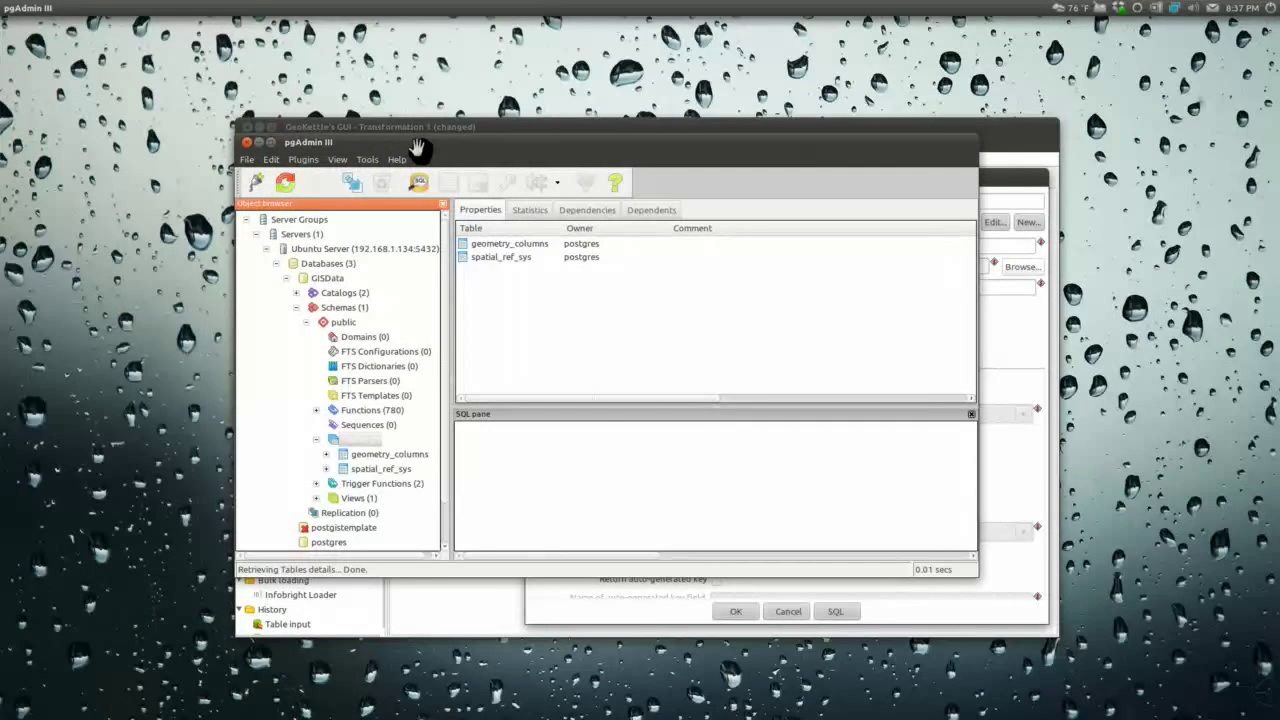
pyautogui.click(258, 142)
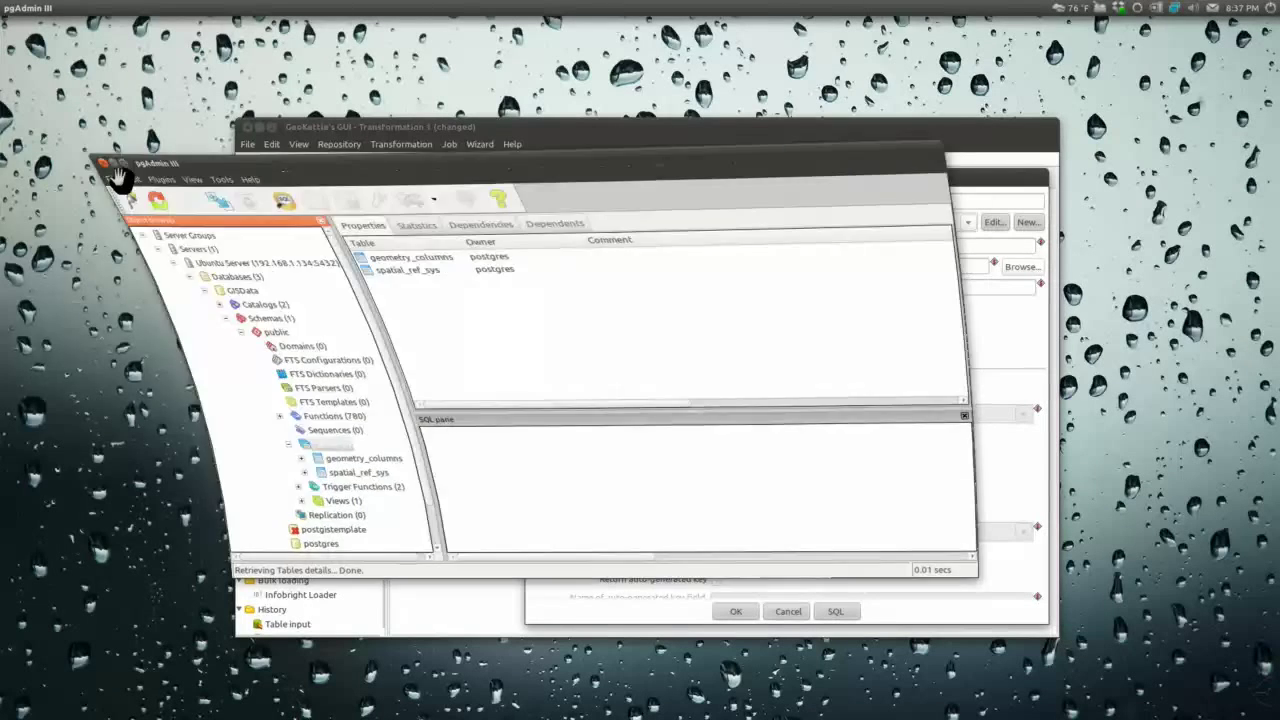
pyautogui.click(736, 267)
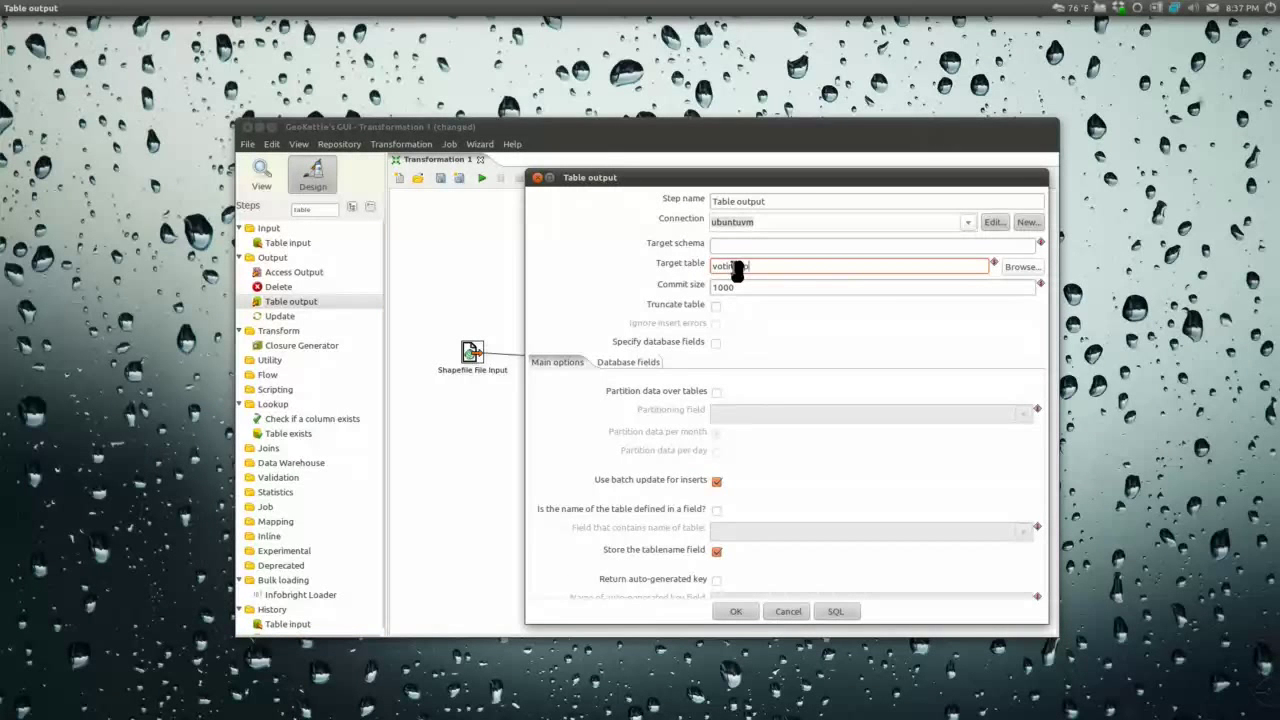
# Step: Target table voting_precincts and execute the generated SQL, creating it with a the_geom column (SRID 2264)
pyautogui.write('icnts')
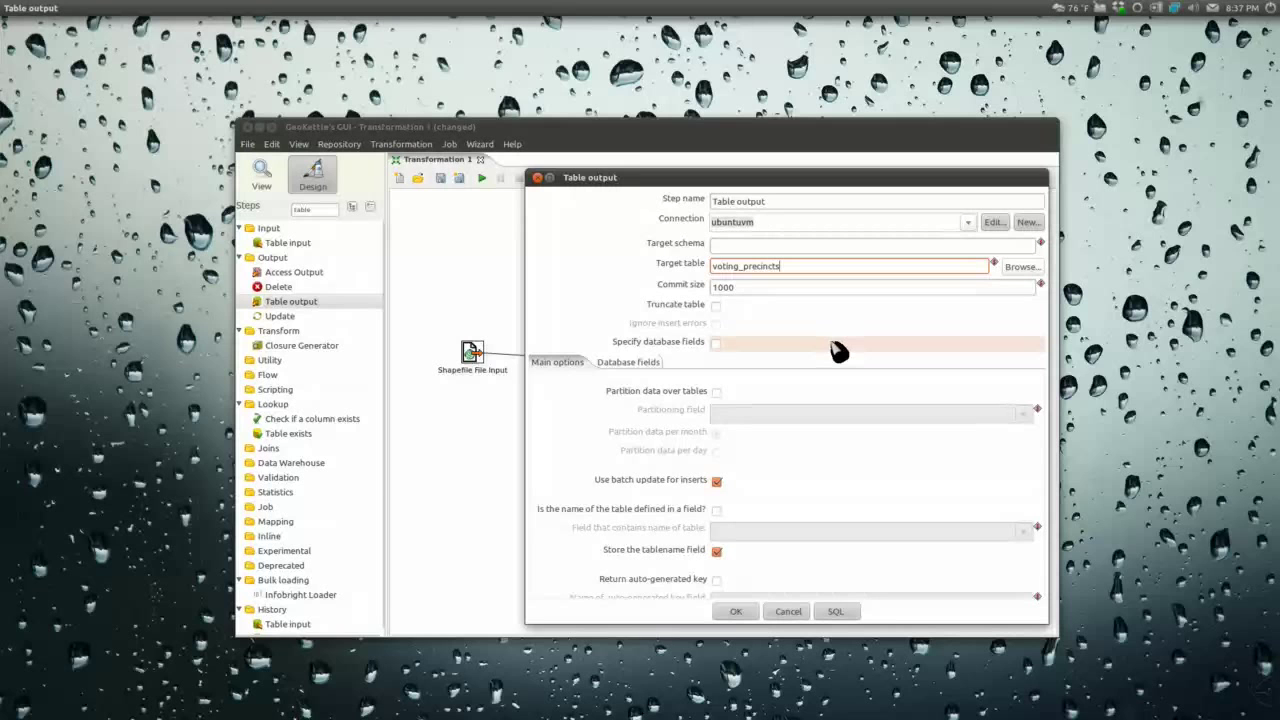
pyautogui.click(808, 285)
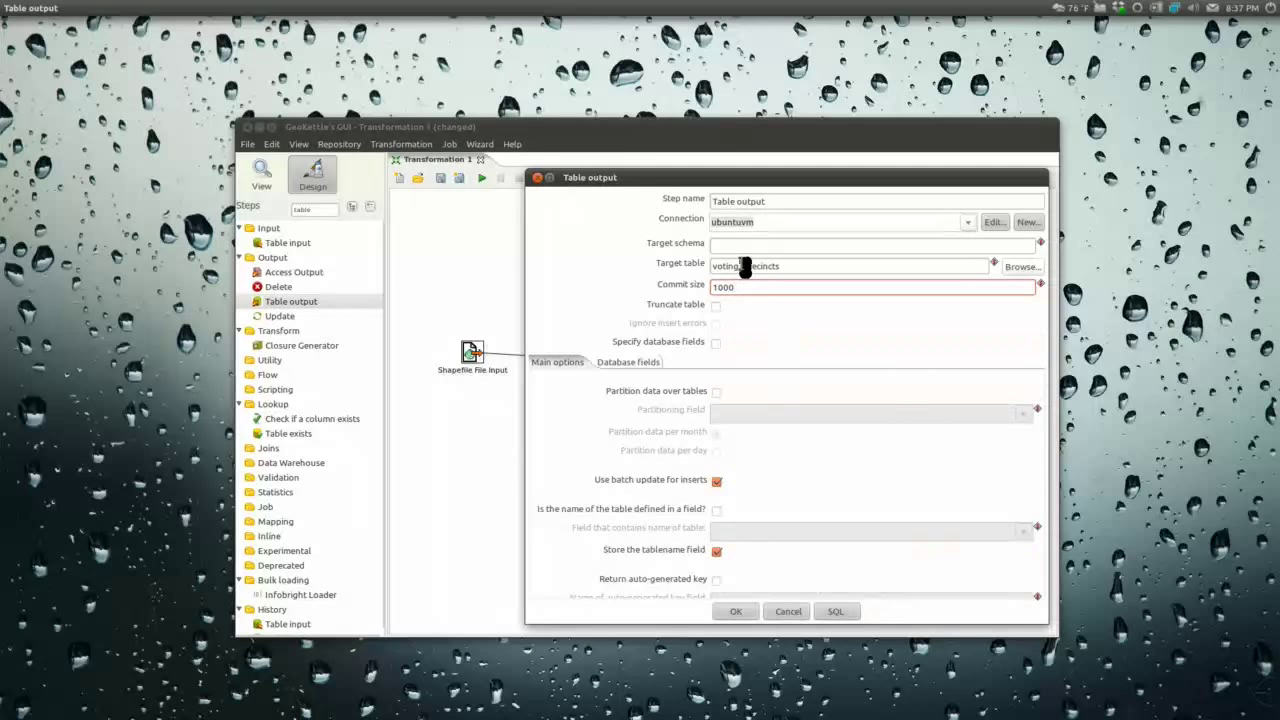
pyautogui.click(850, 611)
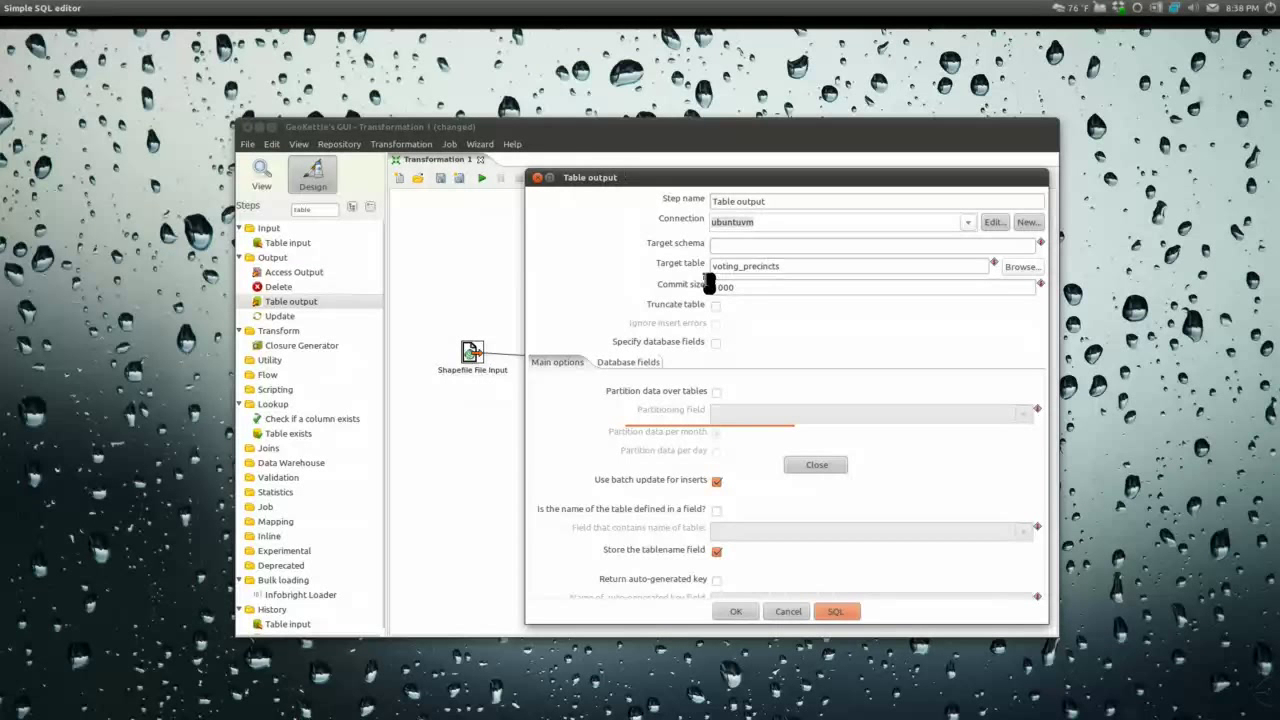
pyautogui.click(693, 468)
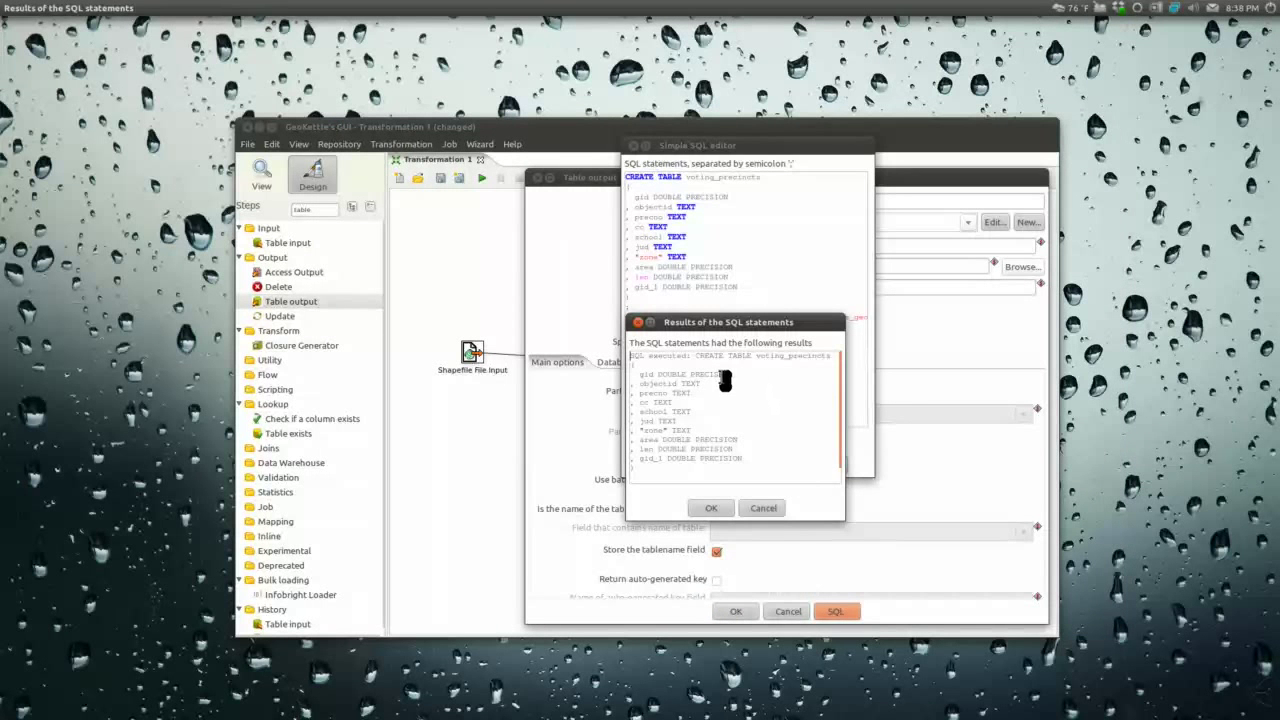
pyautogui.scroll(-1, 714, 422)
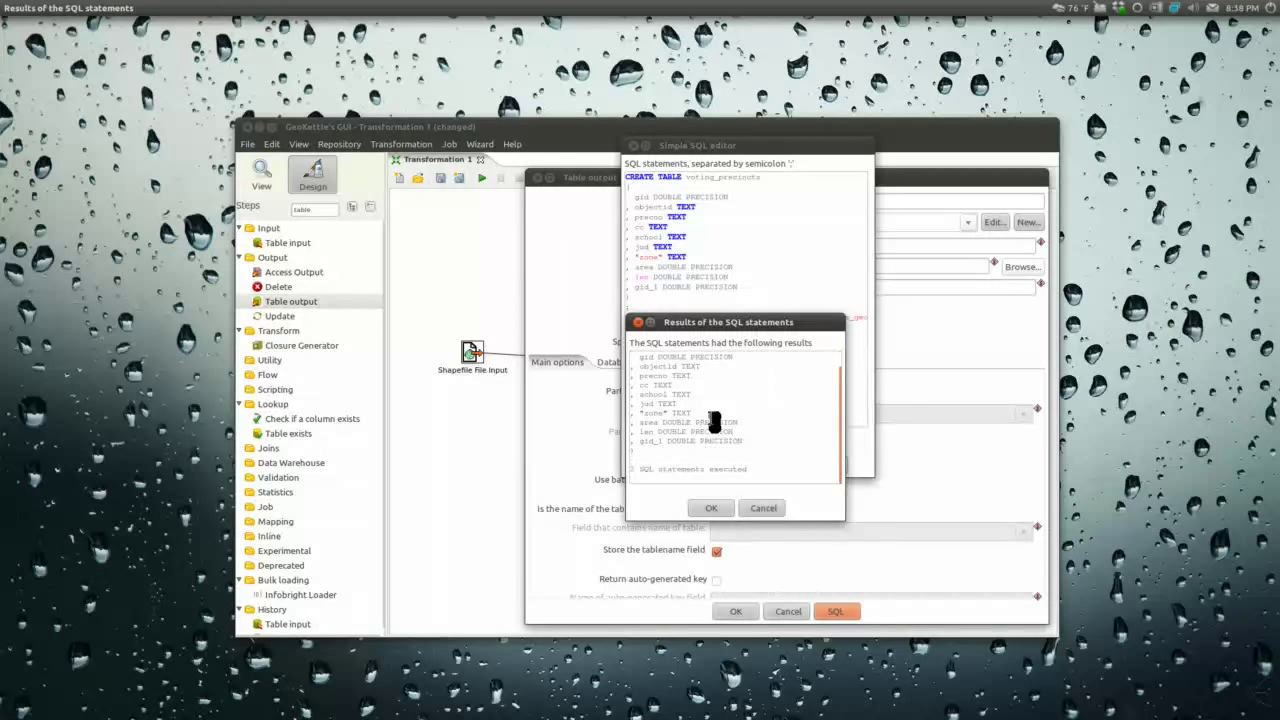
pyautogui.click(711, 508)
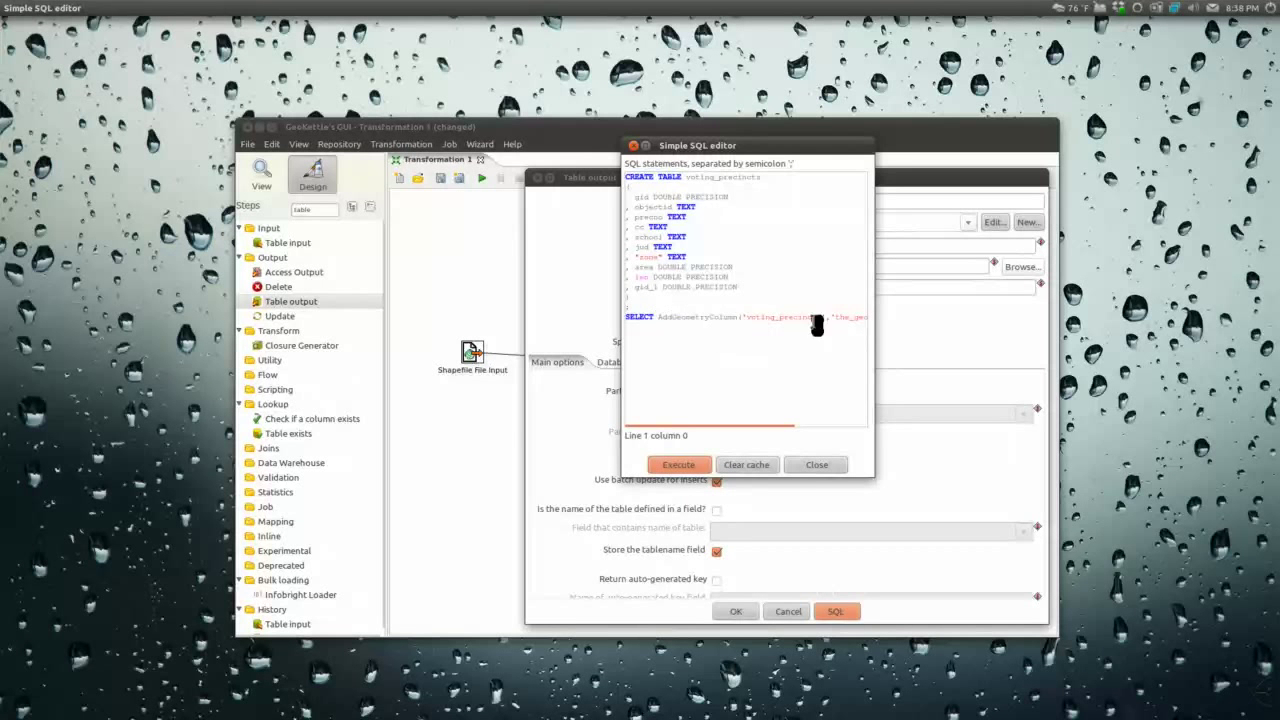
pyautogui.click(818, 466)
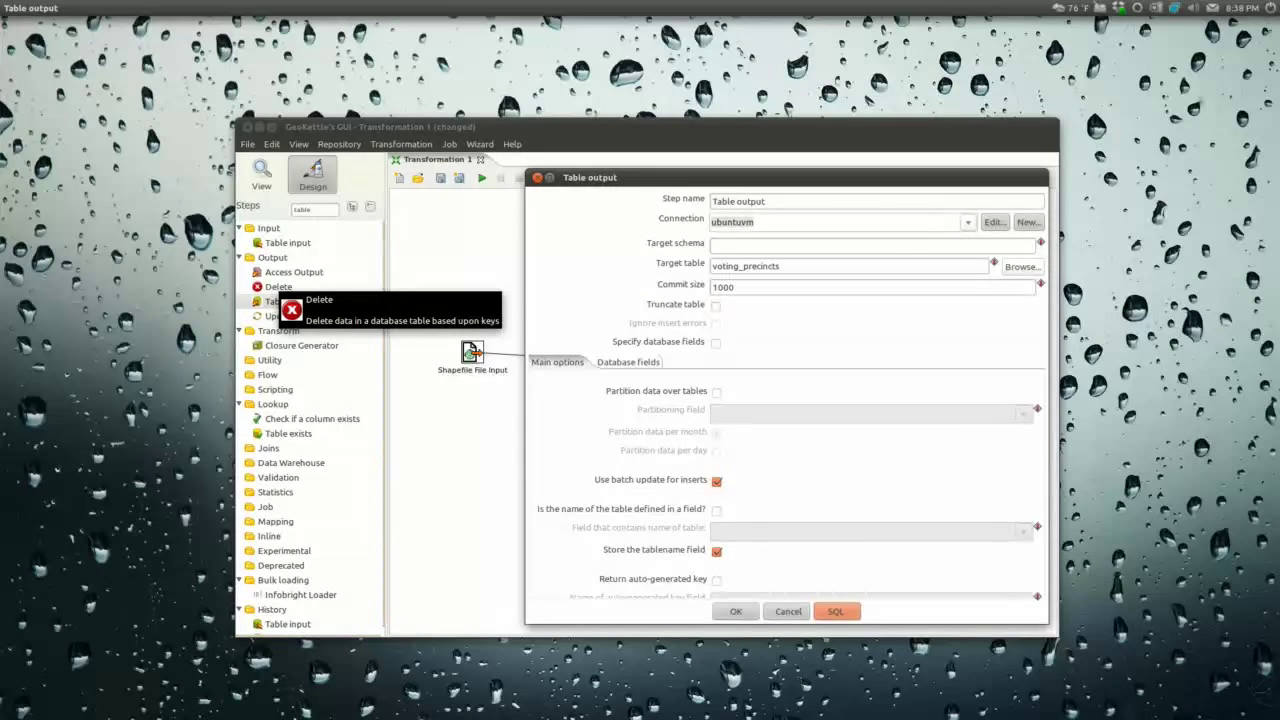
# Step: Refresh pgAdmin III's Tables list so voting_precincts appears, then minimize pgAdmin
pyautogui.hotkey('alt', 'Tab')
pyautogui.click(543, 443)
pyautogui.rightClick(586, 446)
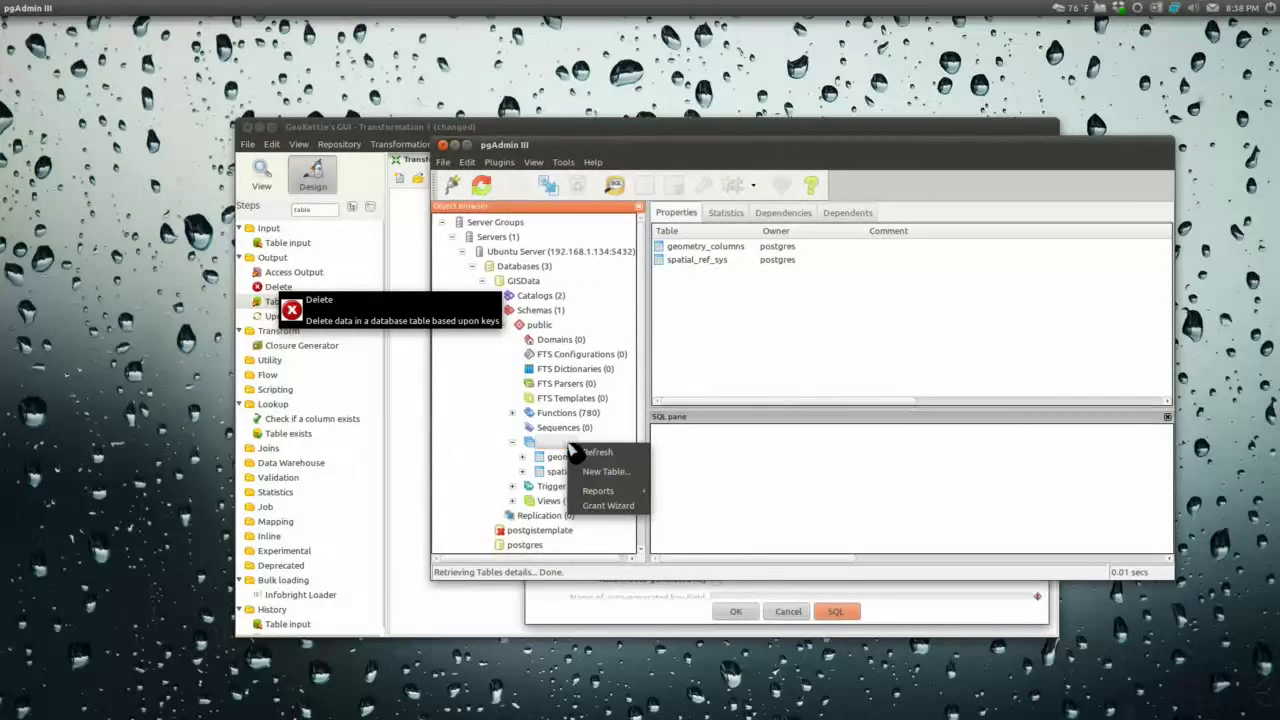
pyautogui.click(598, 453)
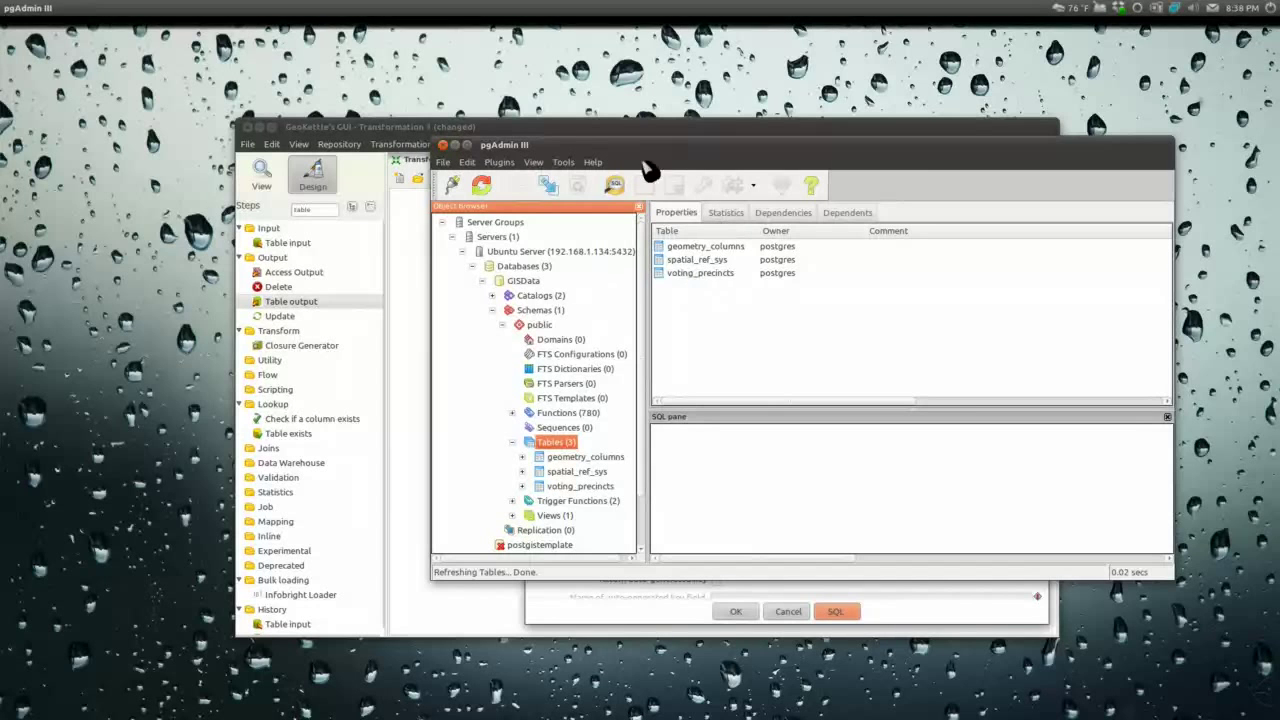
pyautogui.hotkey('alt', 'F9')
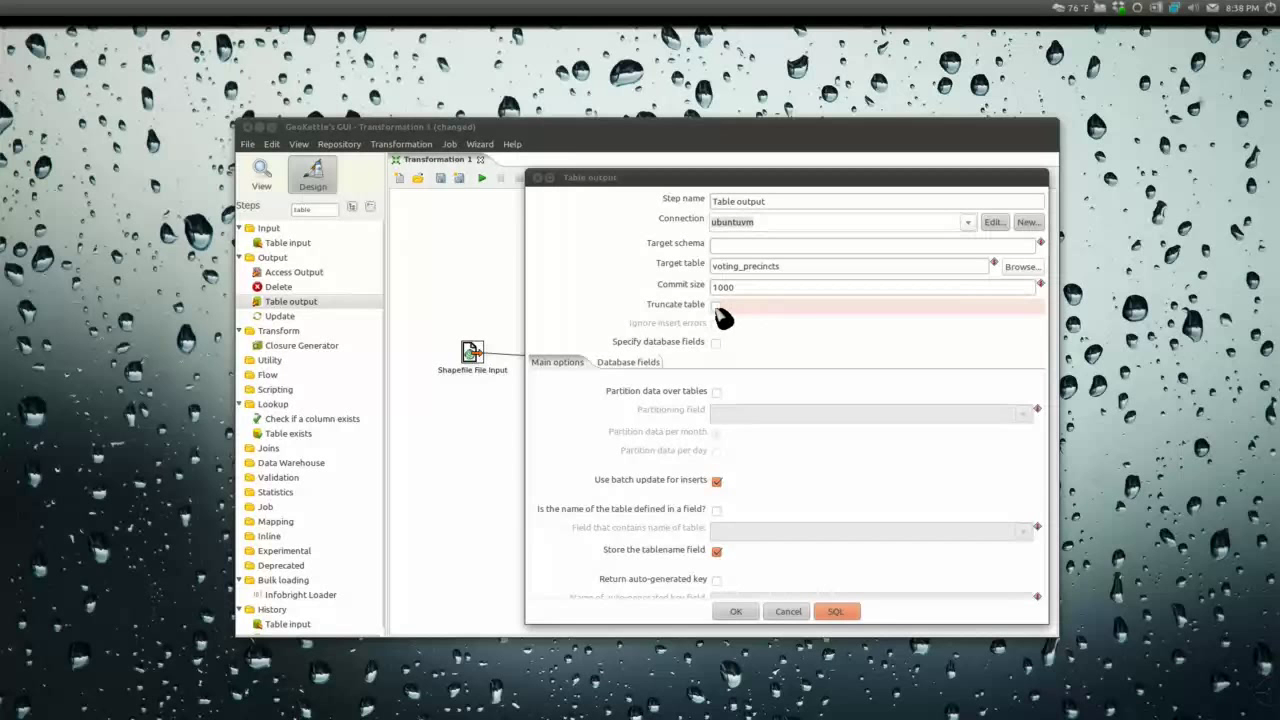
# Step: Enable Truncate table on Table output and save the transformation as test1, overwriting the existing file
pyautogui.click(717, 307)
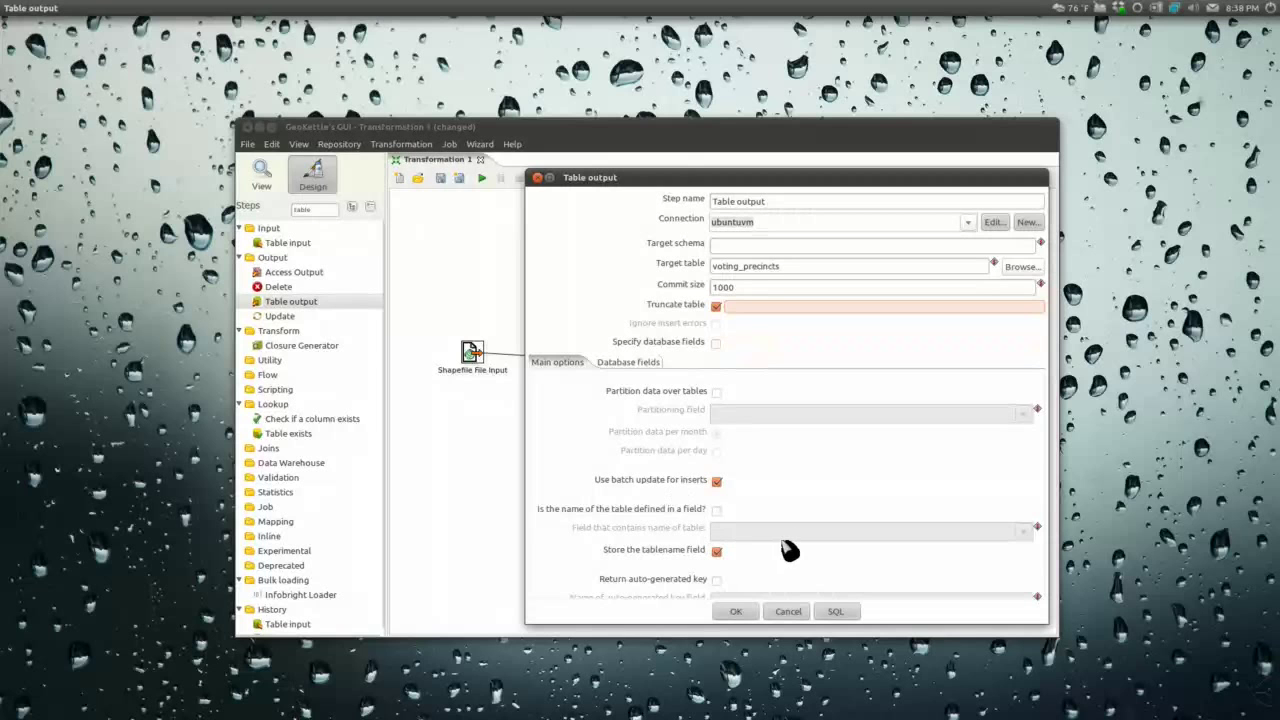
pyautogui.click(735, 614)
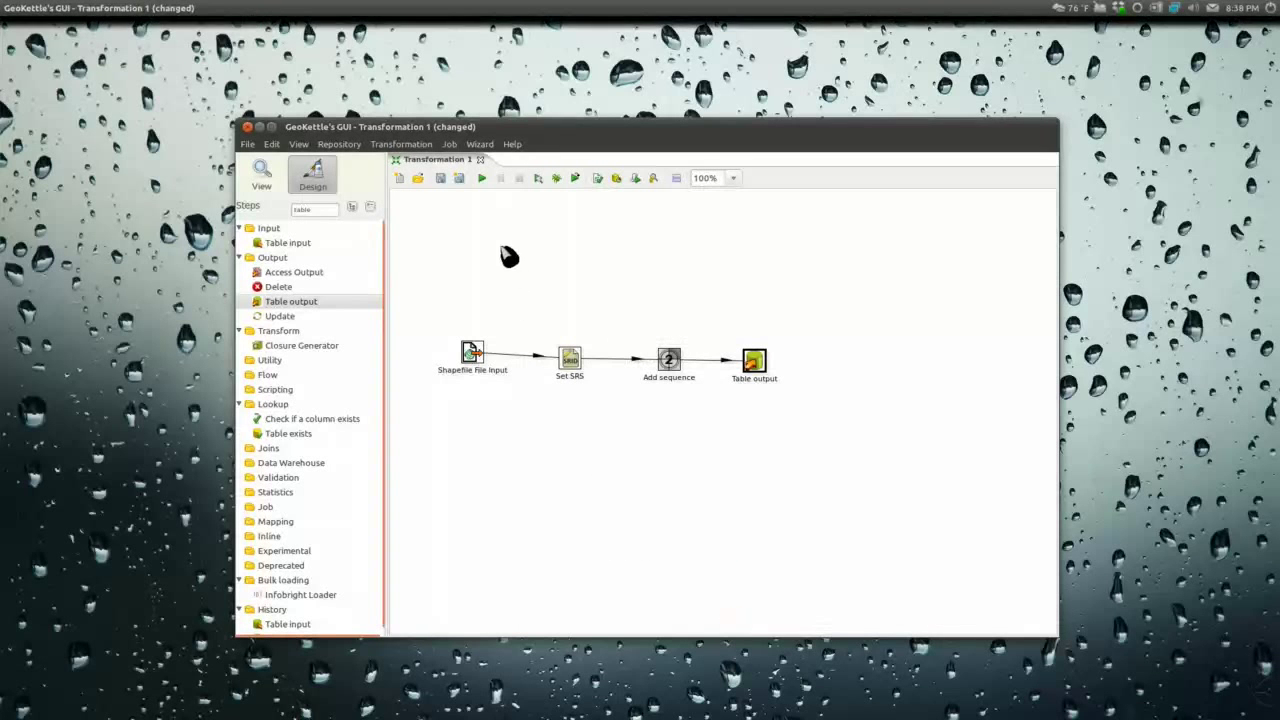
pyautogui.click(440, 180)
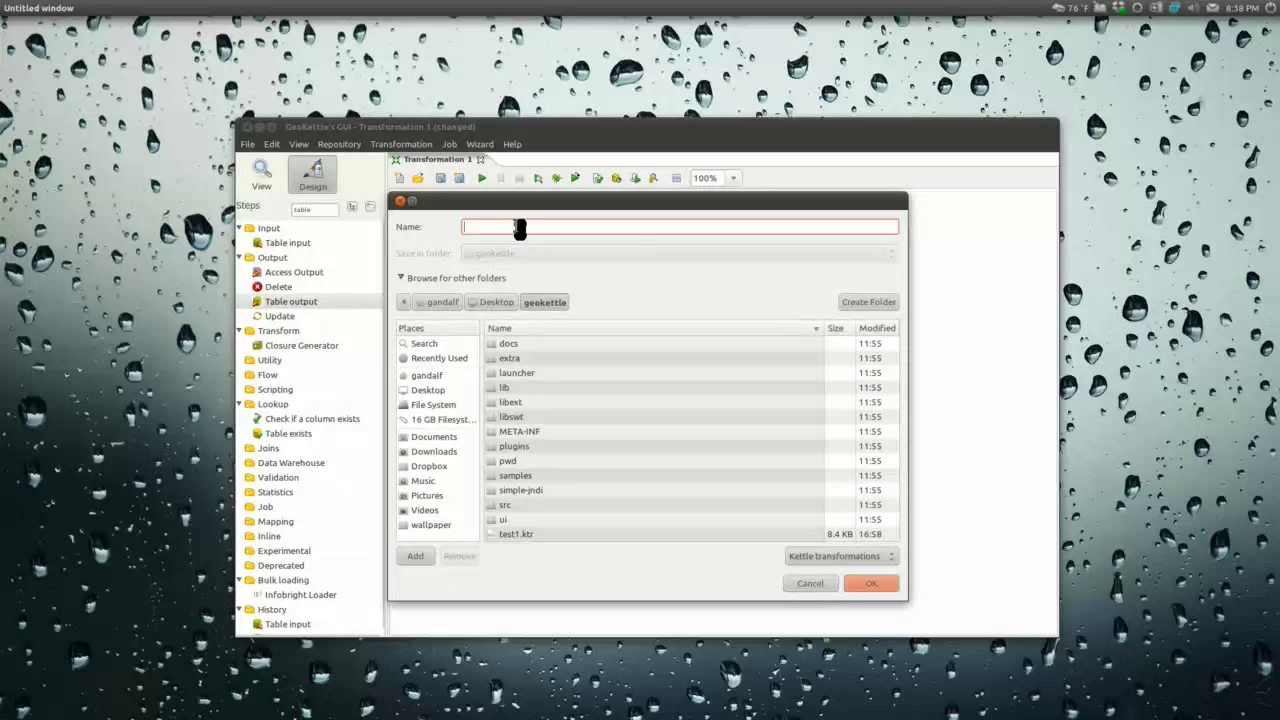
pyautogui.write('test1')
pyautogui.click(876, 586)
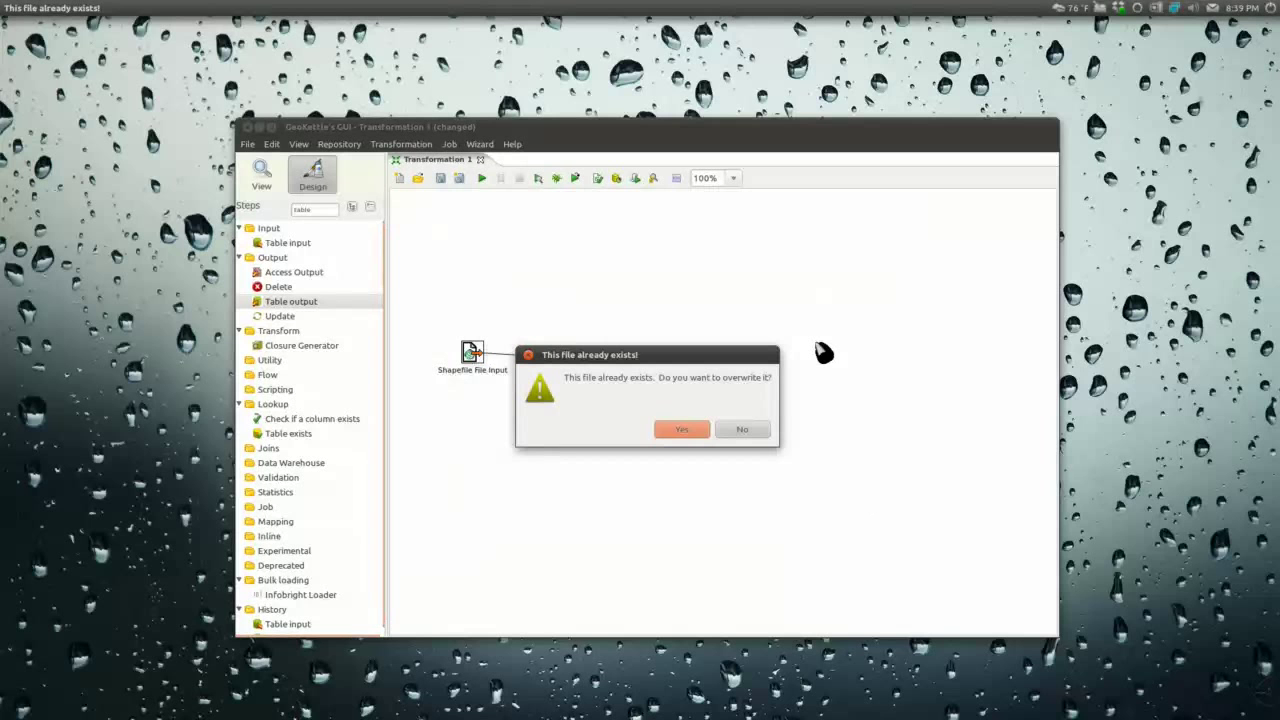
pyautogui.click(682, 429)
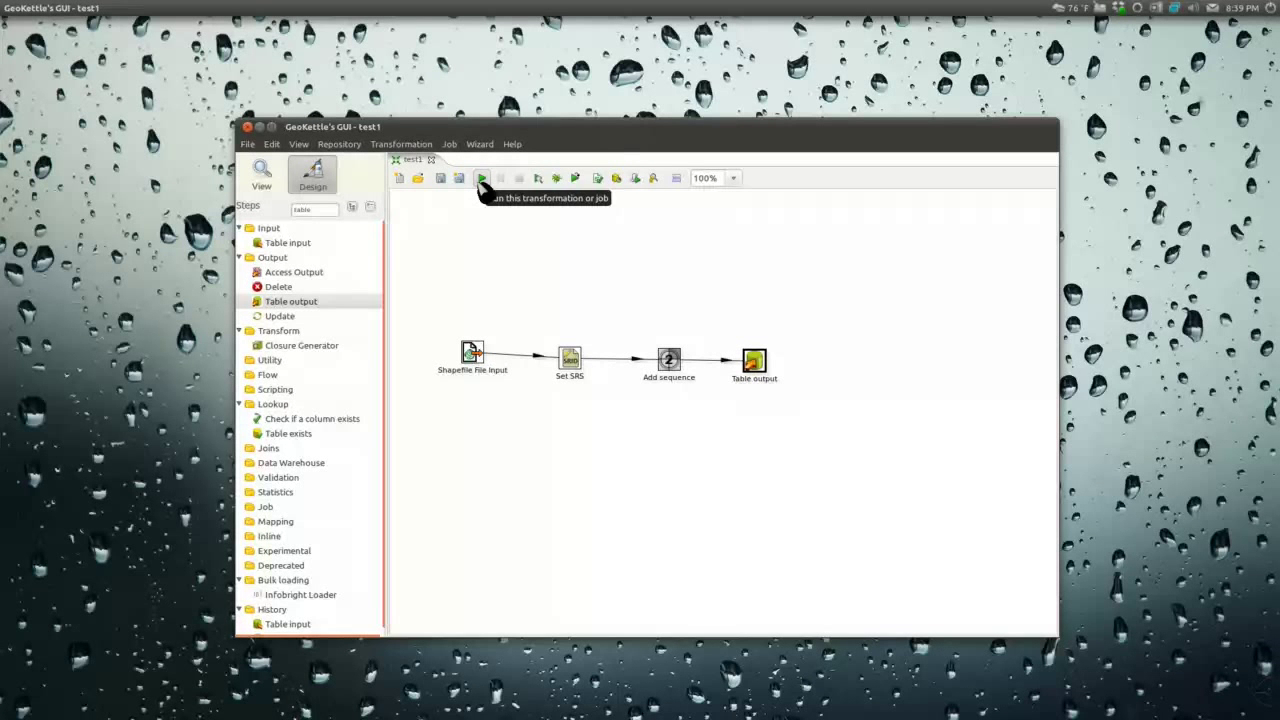
# Step: Run and launch test1 so Table output writes 195 rows
pyautogui.click(481, 178)
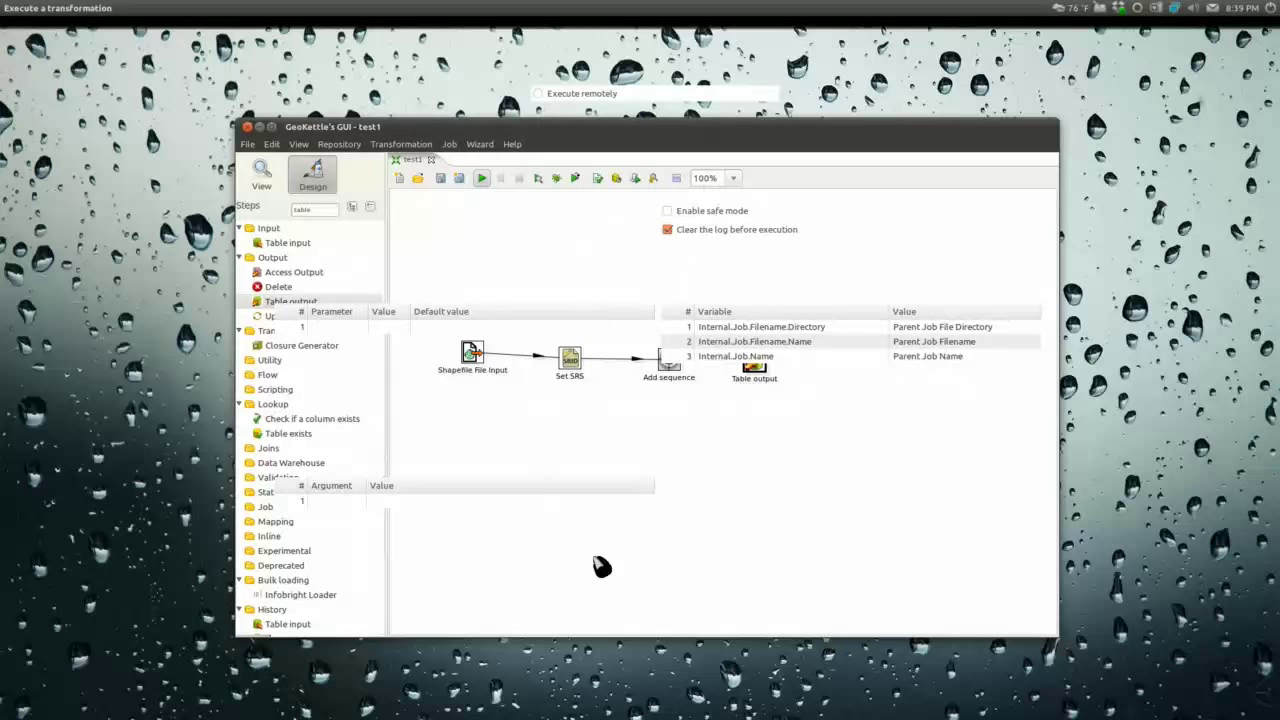
pyautogui.click(645, 651)
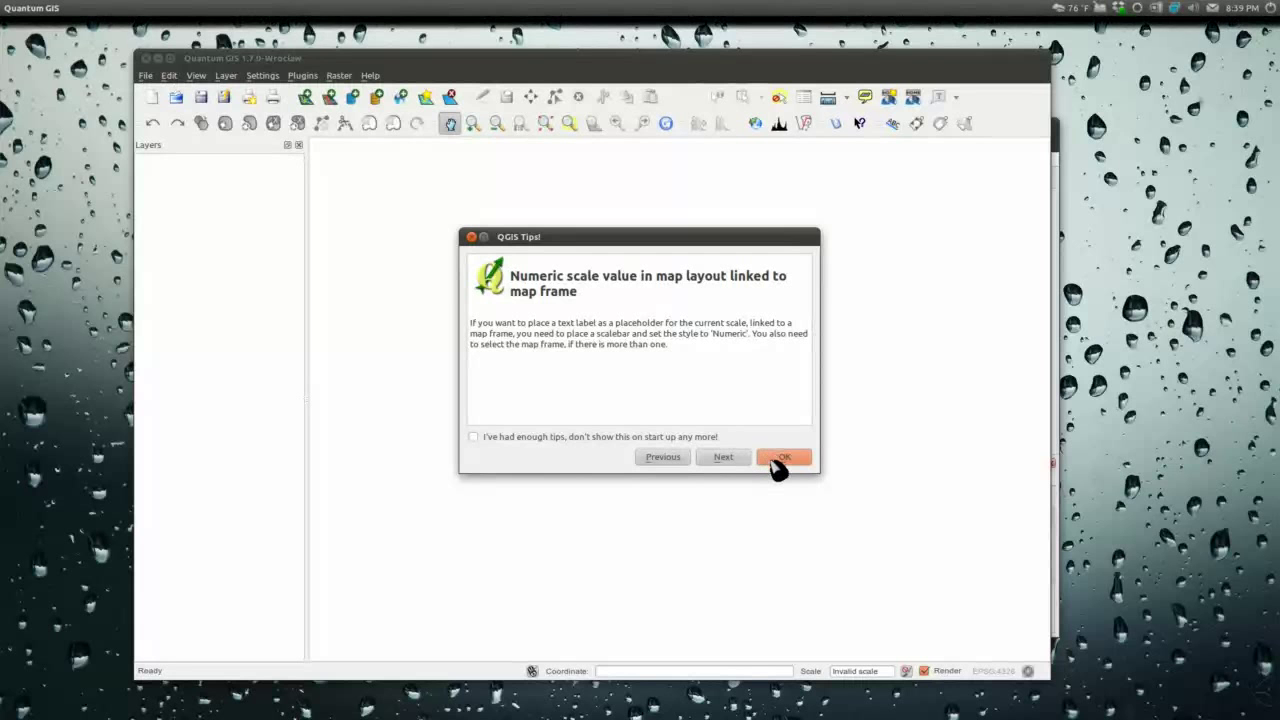
# Step: Dismiss the QGIS tip, connect to the 192.168.1.134 PostGIS database and add the voting_precincts layer
pyautogui.click(775, 459)
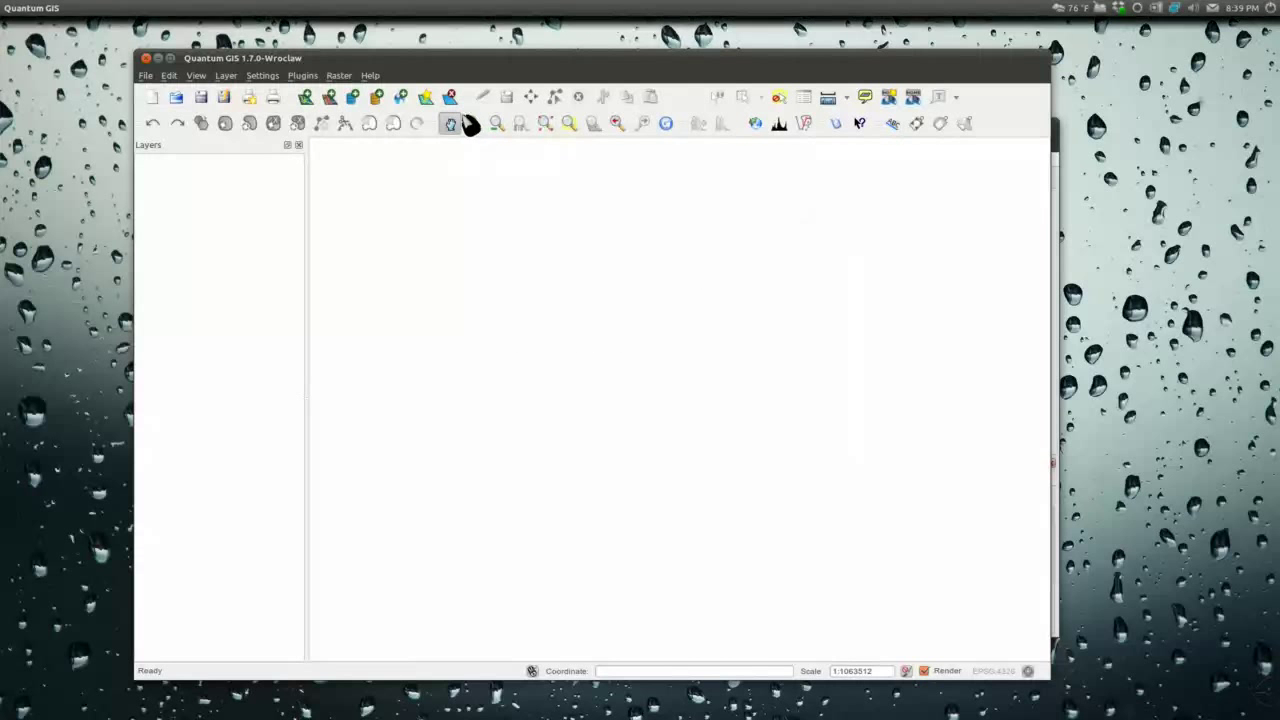
pyautogui.click(352, 98)
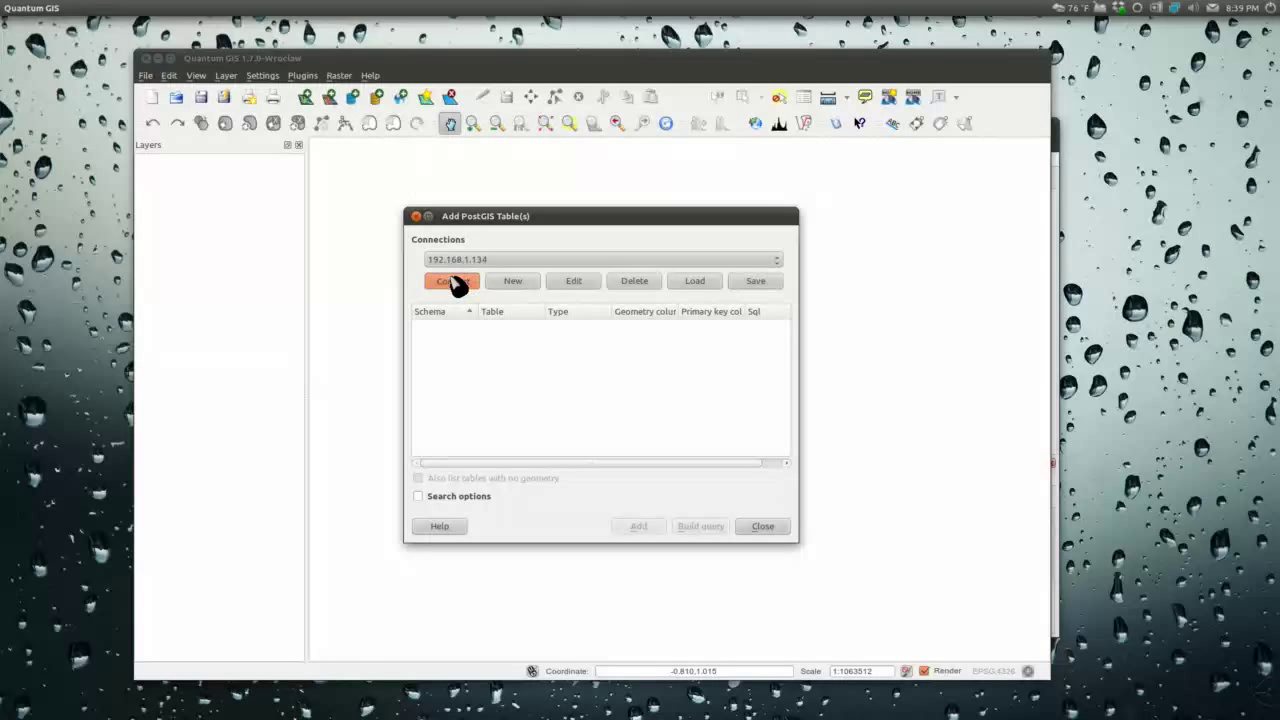
pyautogui.click(453, 280)
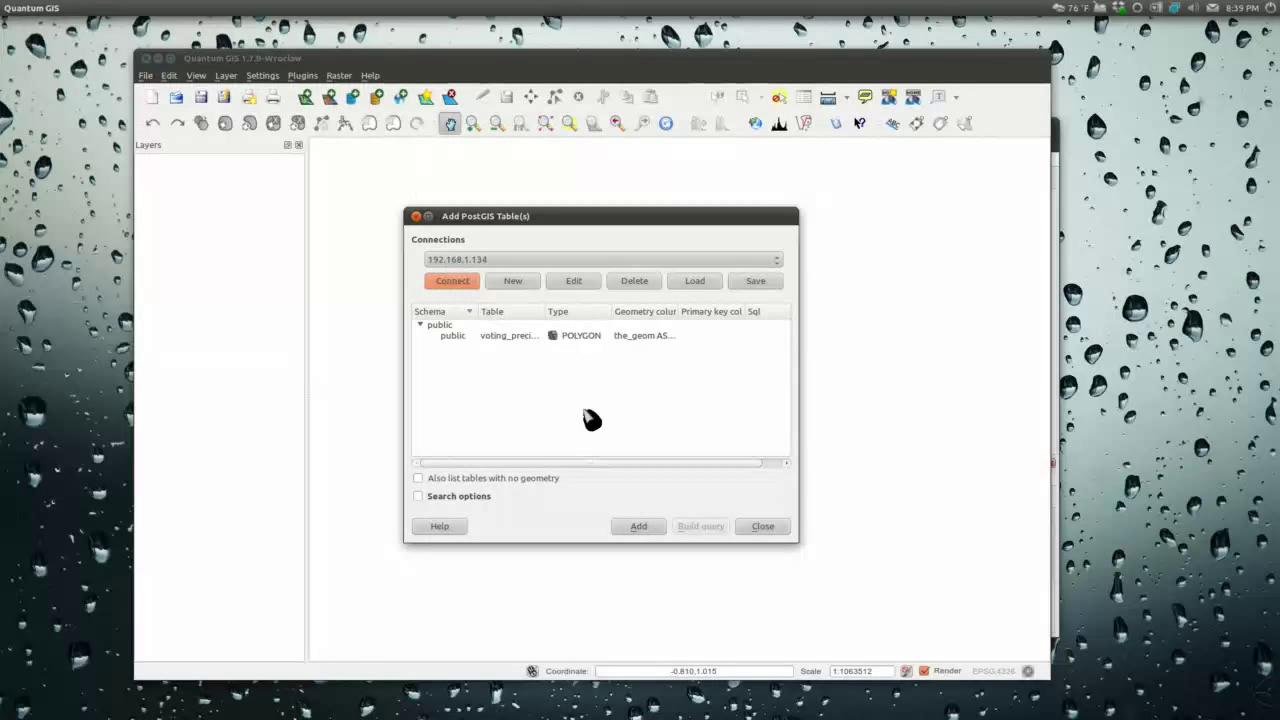
pyautogui.click(515, 338)
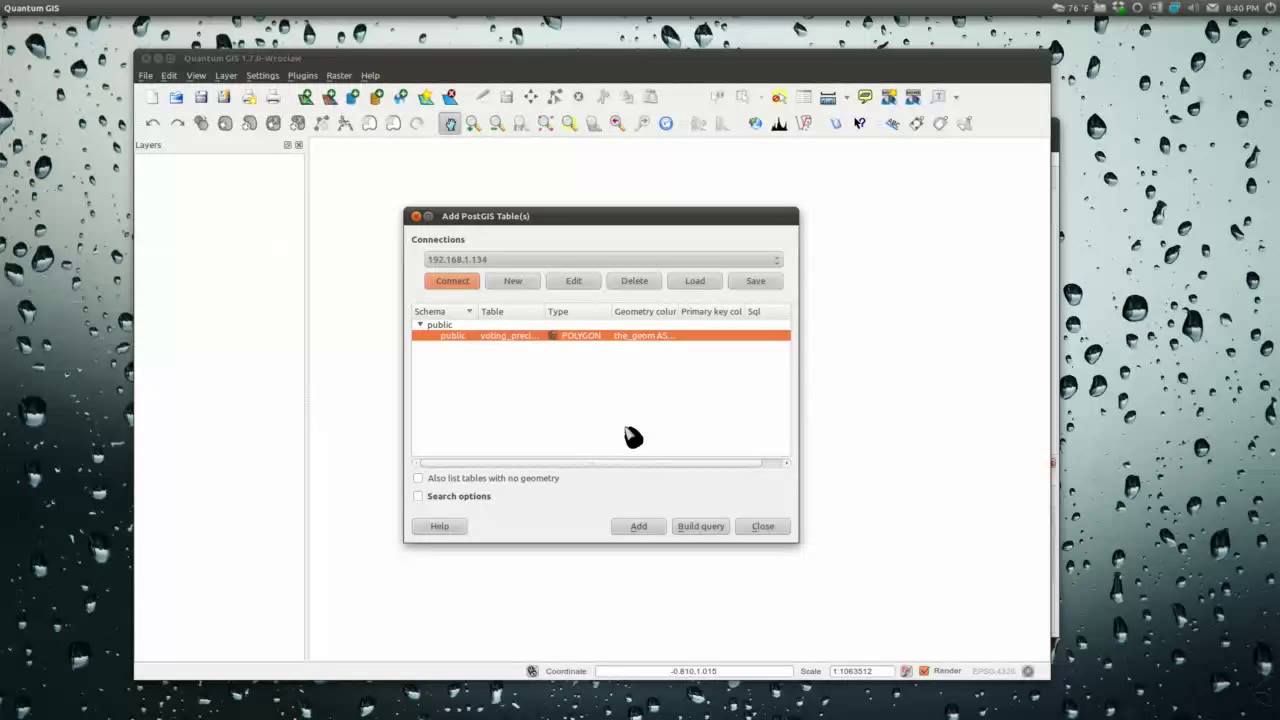
pyautogui.click(638, 526)
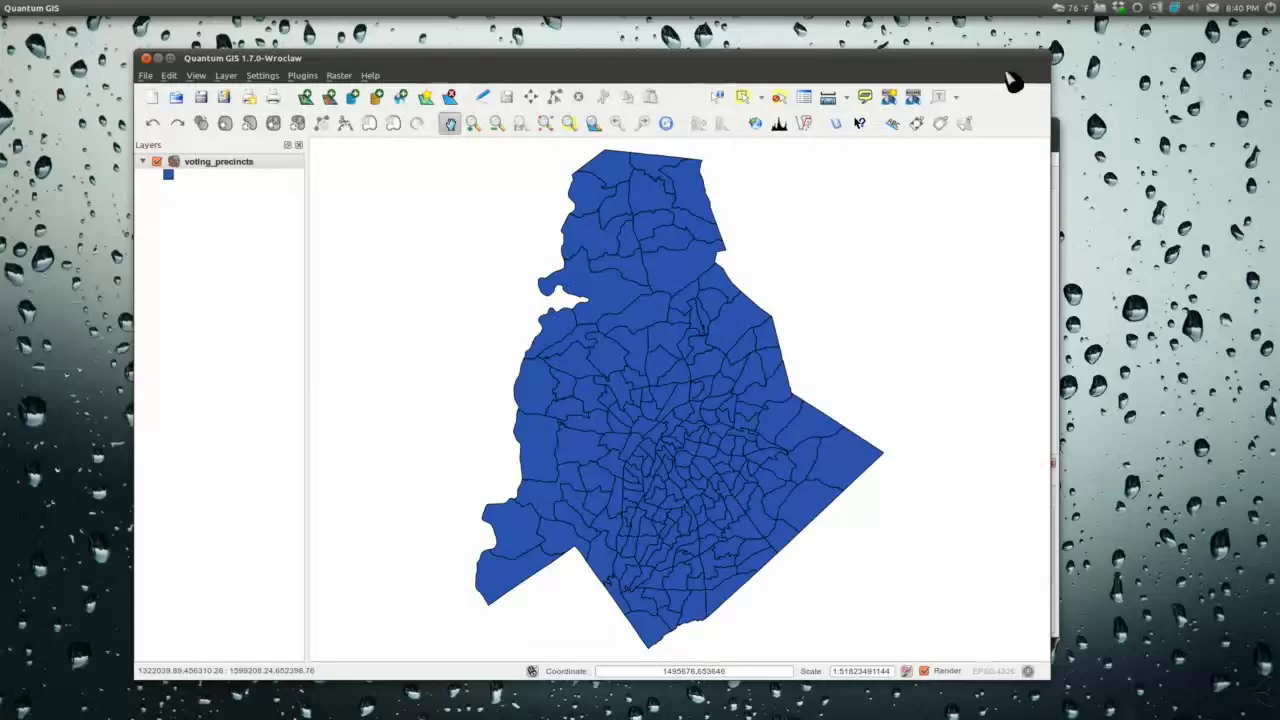
pyautogui.moveTo(866, 57); pyautogui.dragTo(818, 51)
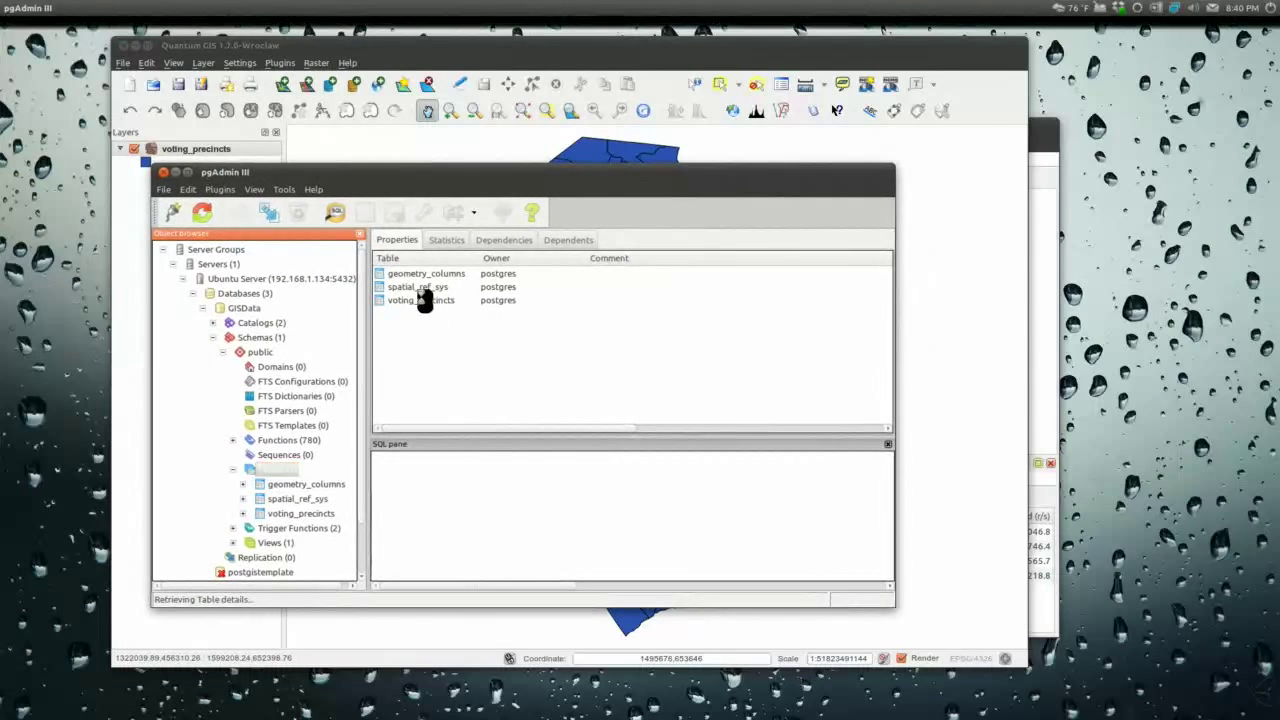
# Step: Reopen pgAdmin III, dismiss the VACUUM hint and scroll through voting_precincts' SQL definition and constraints
pyautogui.doubleClick(420, 305)
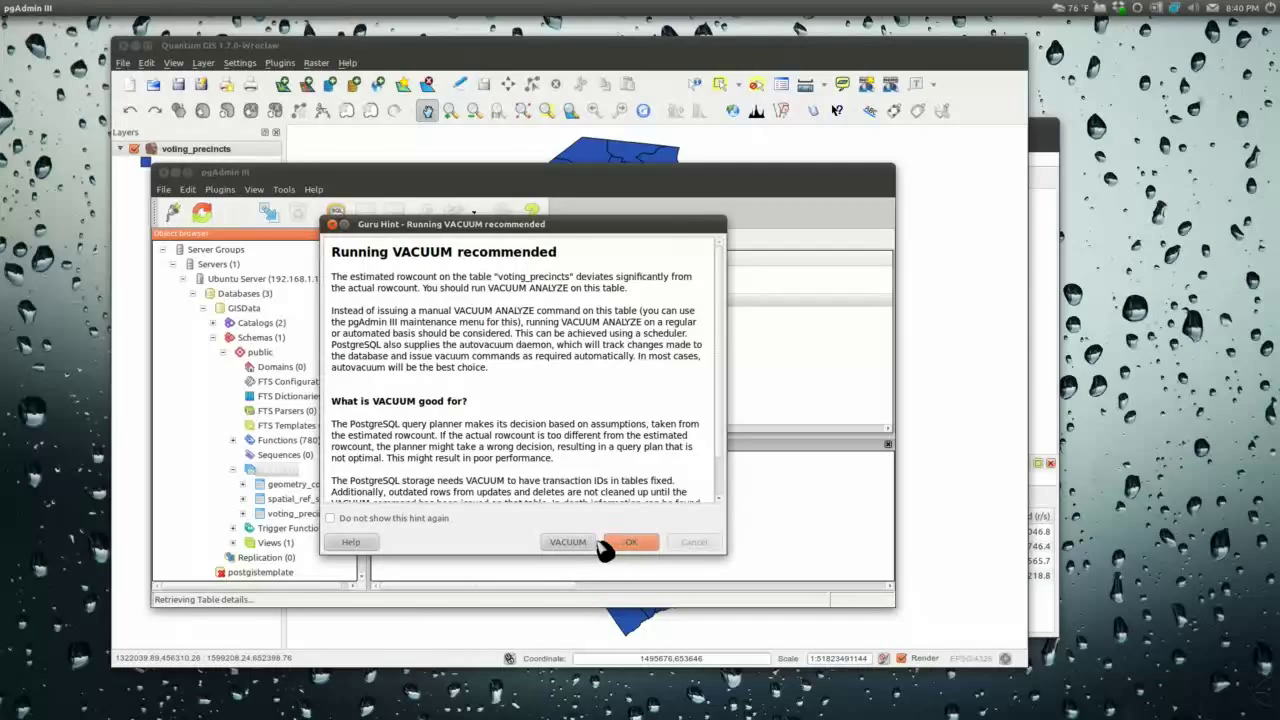
pyautogui.click(646, 546)
pyautogui.scroll(-5, 617, 517)
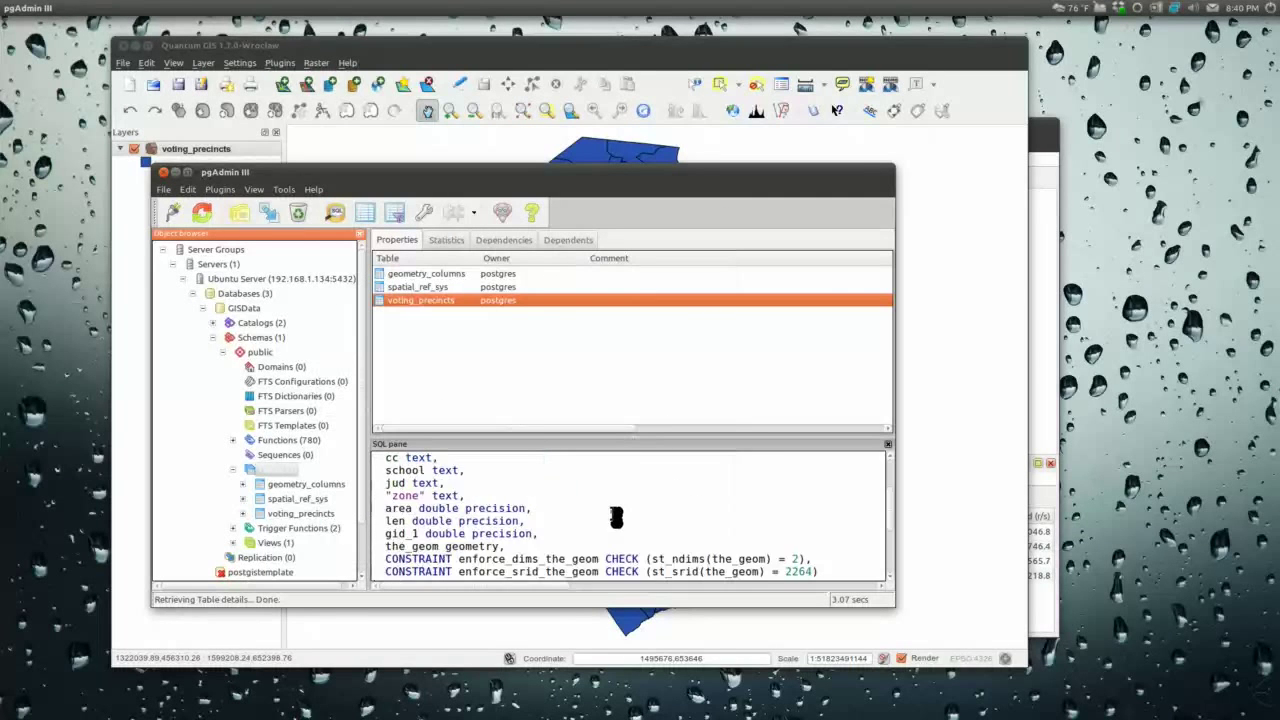
pyautogui.scroll(-2, 617, 517)
pyautogui.scroll(10, 617, 517)
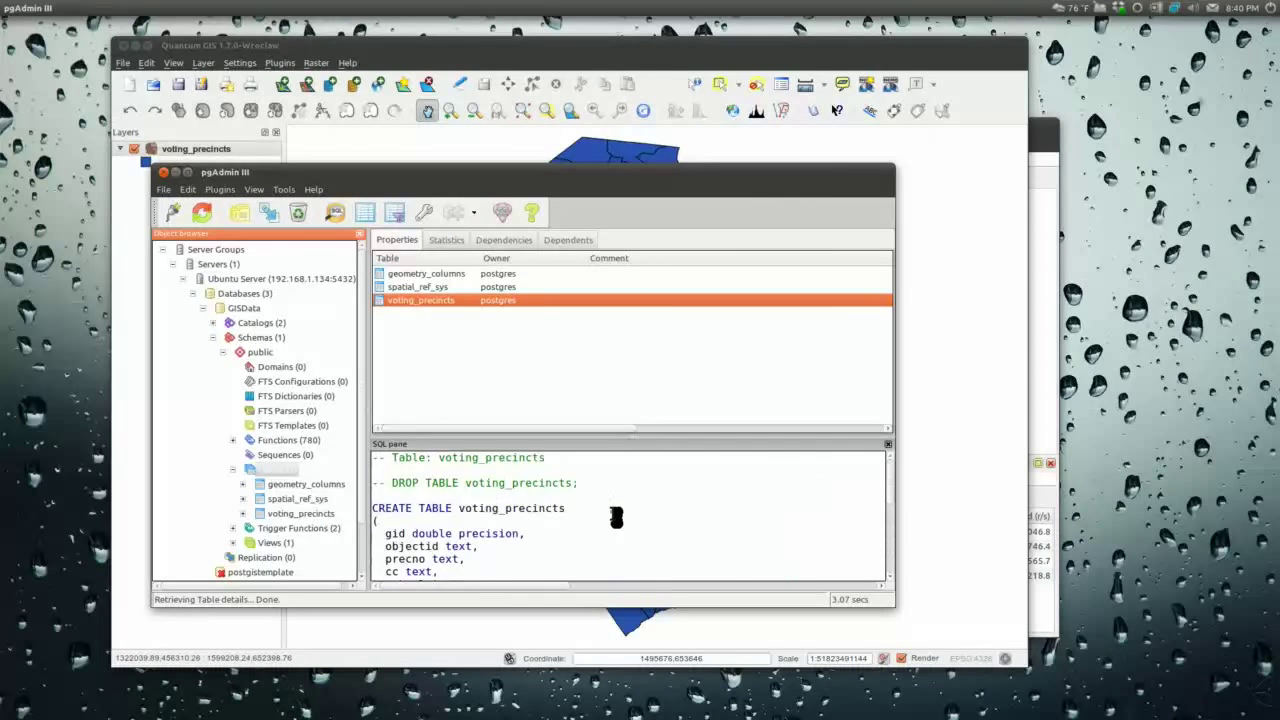
pyautogui.scroll(-10, 617, 517)
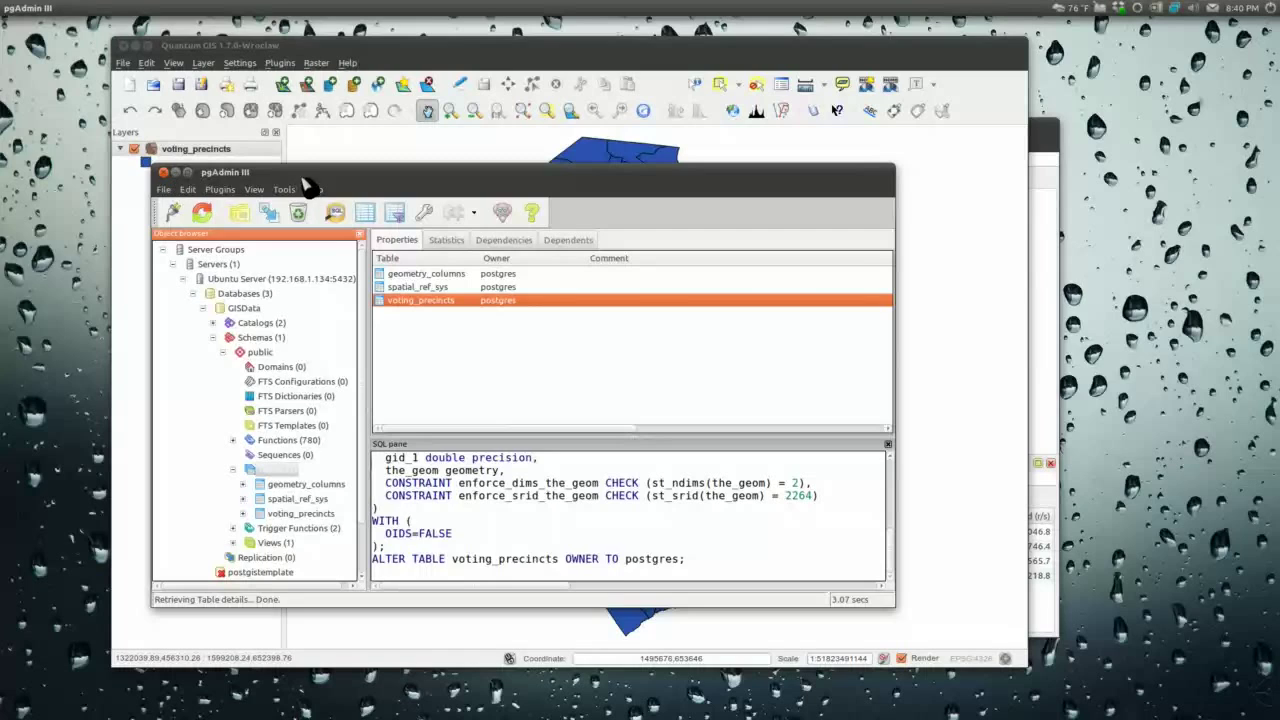
# Step: Minimize pgAdmin, shift the QGIS window left and bring GeoKettle to the front
pyautogui.click(175, 172)
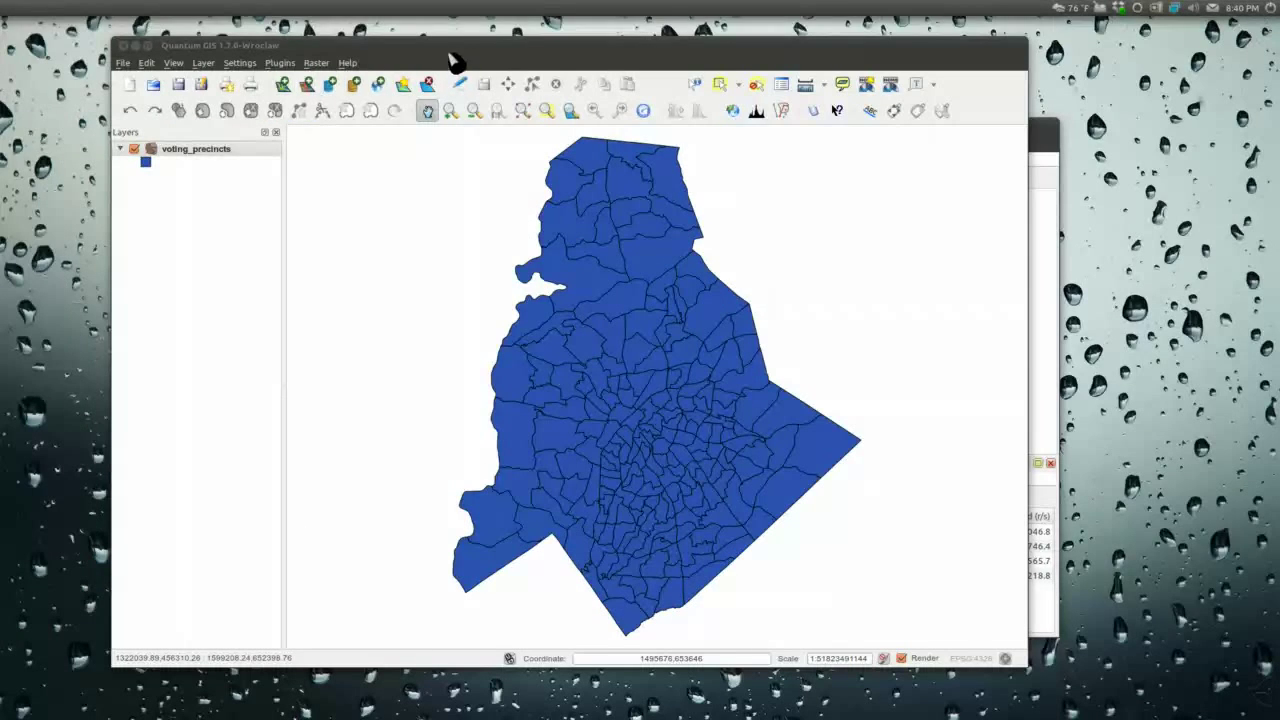
pyautogui.moveTo(455, 45); pyautogui.dragTo(401, 51)
pyautogui.click(1024, 153)
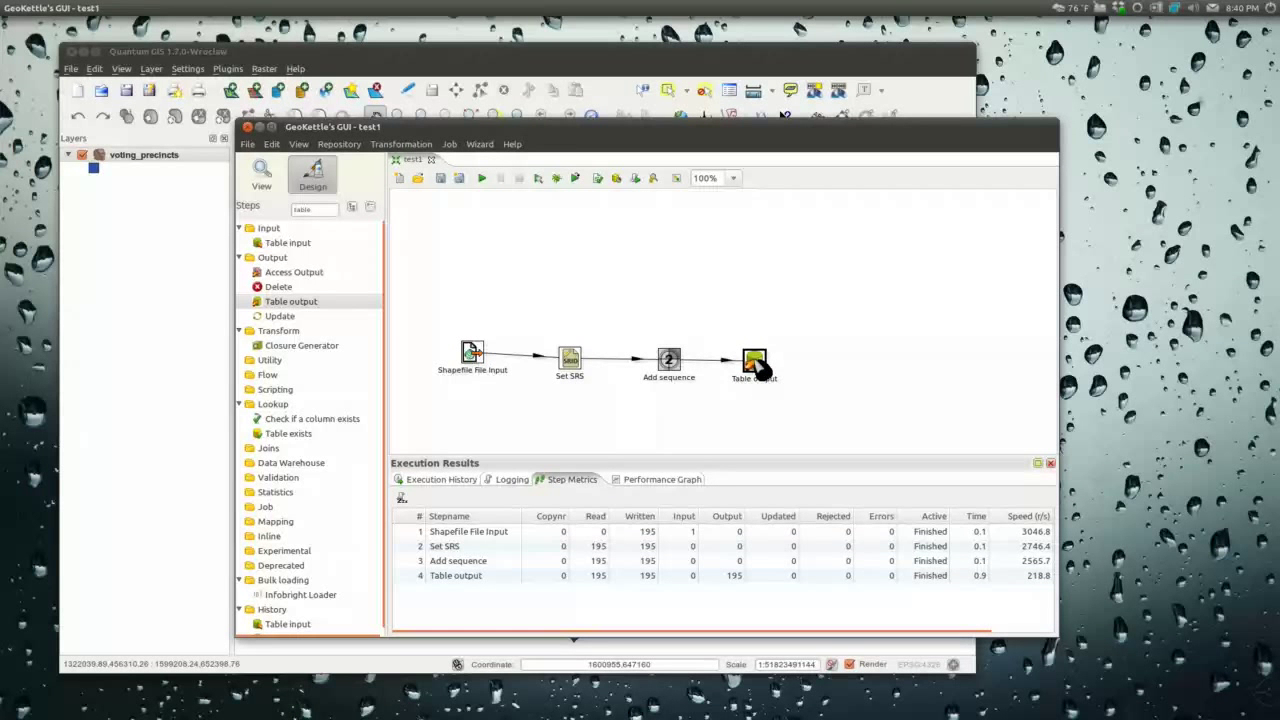
# Step: Space out Add sequence and Table output, then split their hop with a Modified Java Script Value step
pyautogui.moveTo(756, 364); pyautogui.dragTo(855, 351)
pyautogui.moveTo(668, 362); pyautogui.dragTo(655, 341)
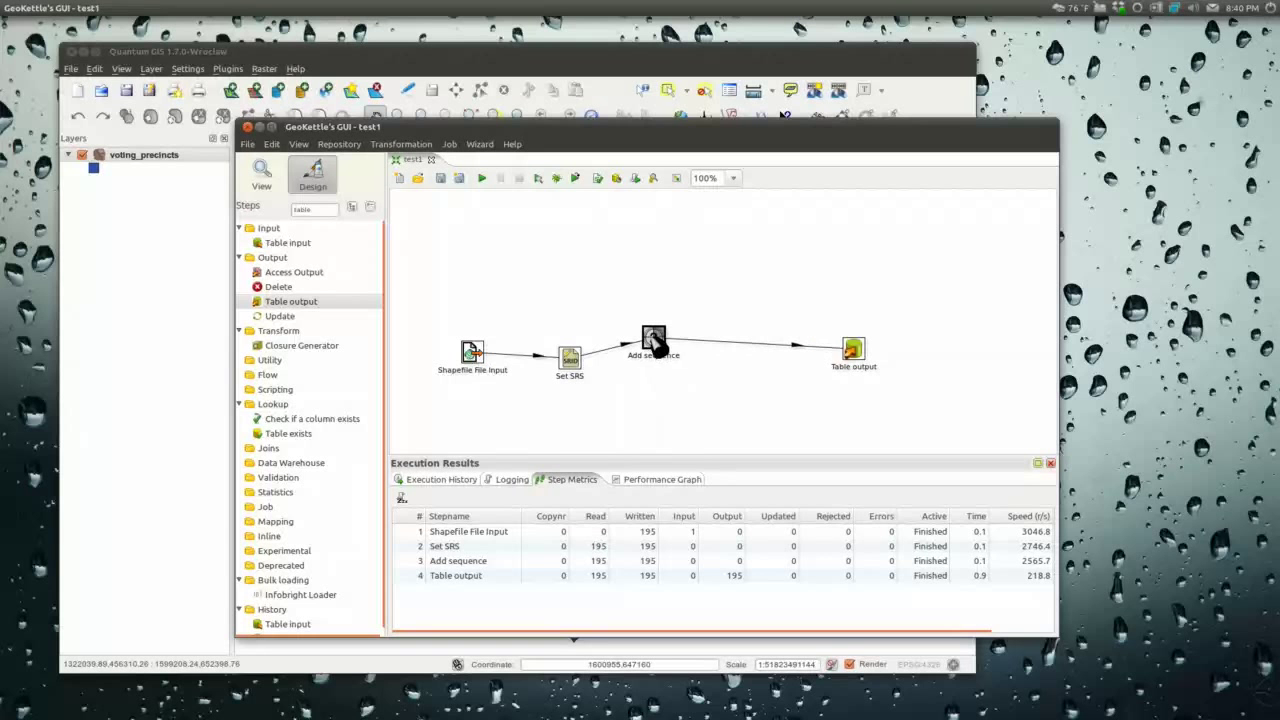
pyautogui.moveTo(336, 210); pyautogui.dragTo(287, 210)
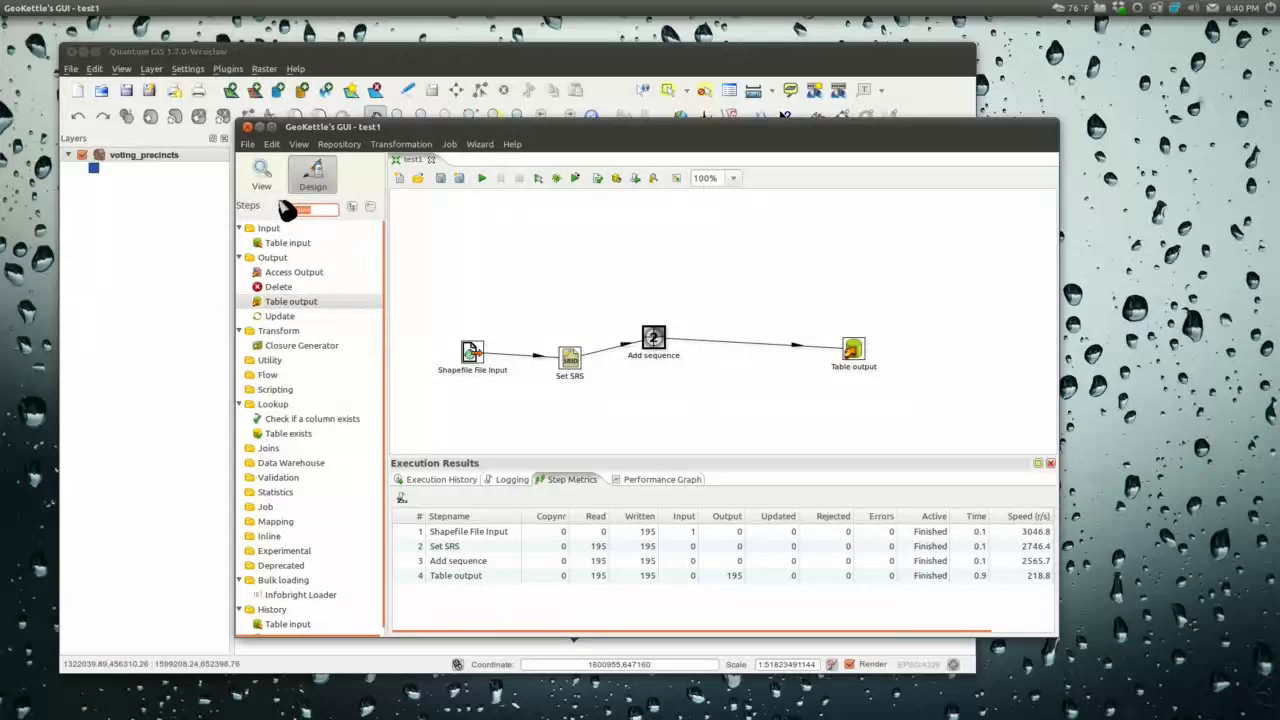
pyautogui.write('java')
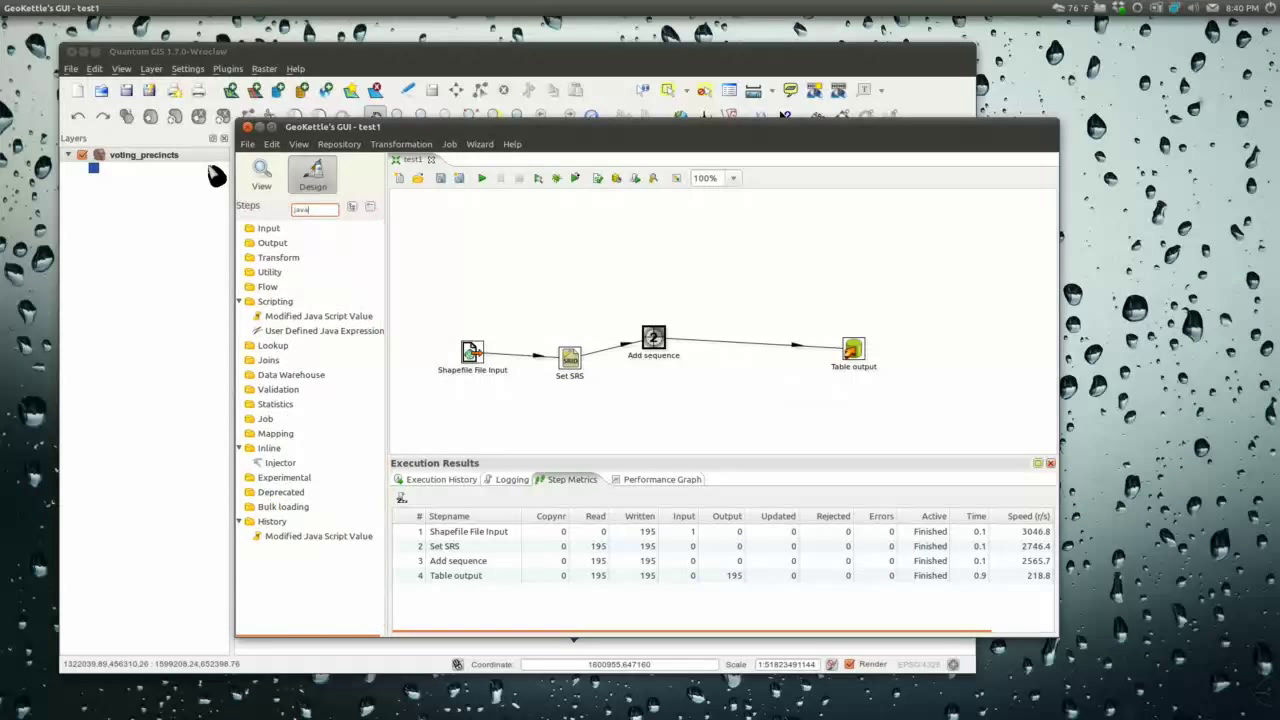
pyautogui.click(318, 318)
pyautogui.moveTo(297, 325); pyautogui.dragTo(748, 352)
pyautogui.click(741, 403)
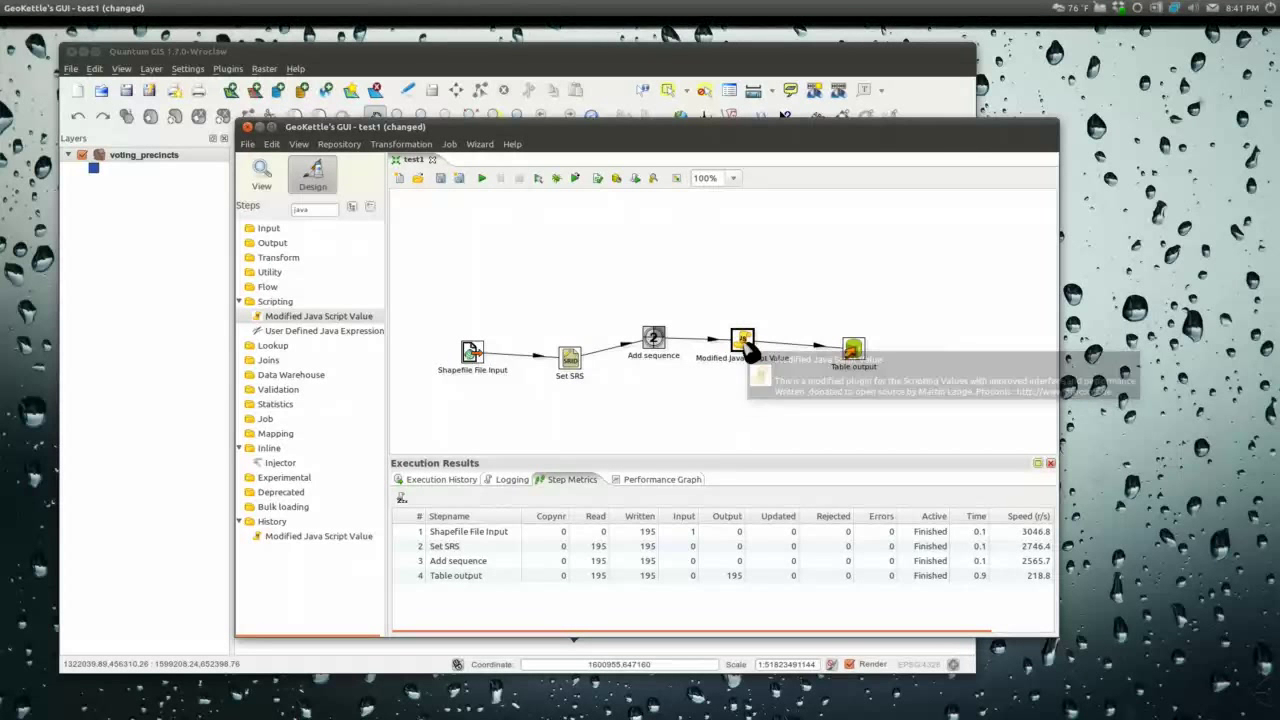
# Step: Add output field newField of type String with replace value N to the script step
pyautogui.doubleClick(747, 350)
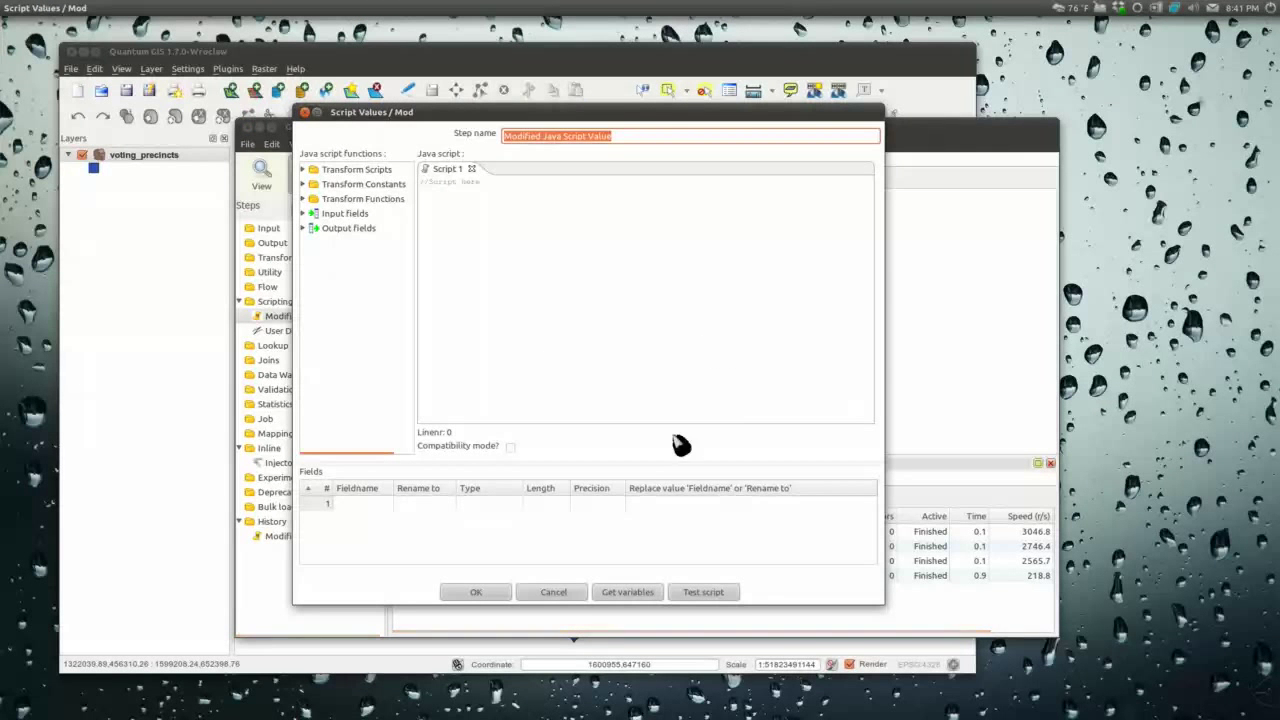
pyautogui.click(372, 505)
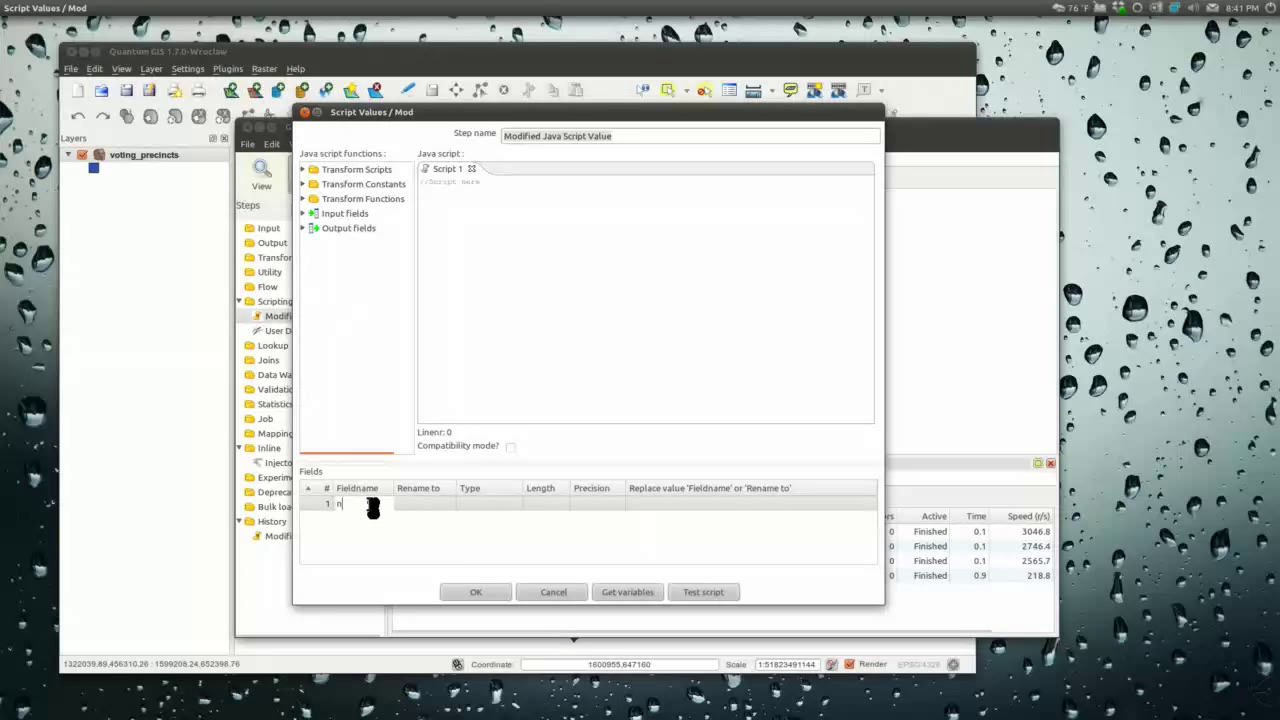
pyautogui.write('newField')
pyautogui.press('Tab')
pyautogui.press('Tab')
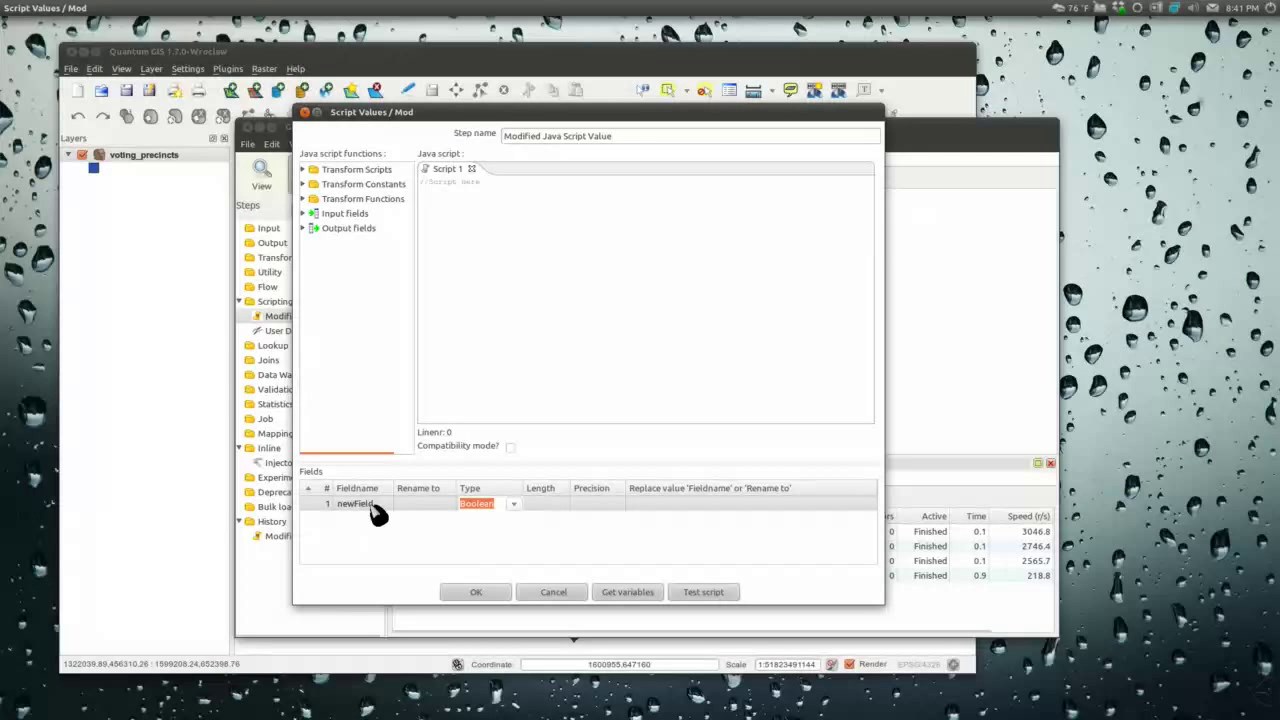
pyautogui.press('Tab')
pyautogui.press('Tab')
pyautogui.press('Tab')
pyautogui.press('Tab')
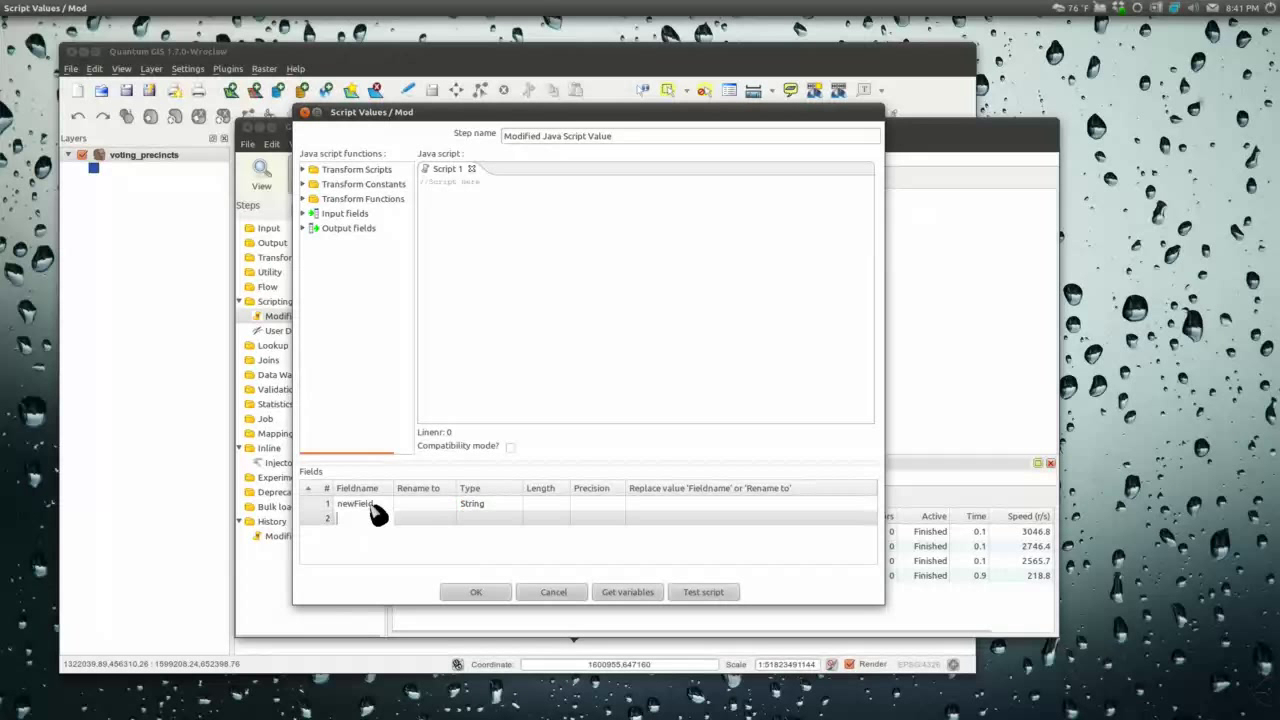
pyautogui.click(695, 504)
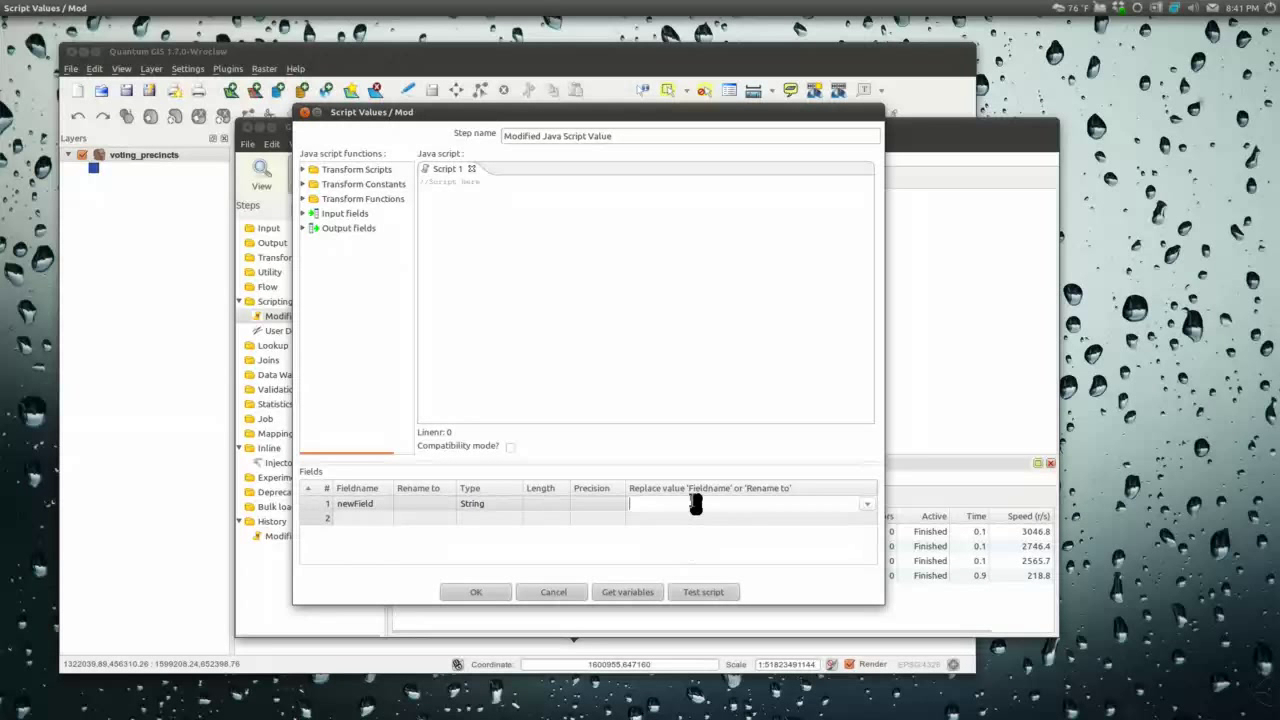
pyautogui.write('n')
pyautogui.click(868, 505)
pyautogui.click(651, 517)
# Step: Write newField = precno + " " + jud, test it on sample rows and confirm the step
pyautogui.click(583, 251)
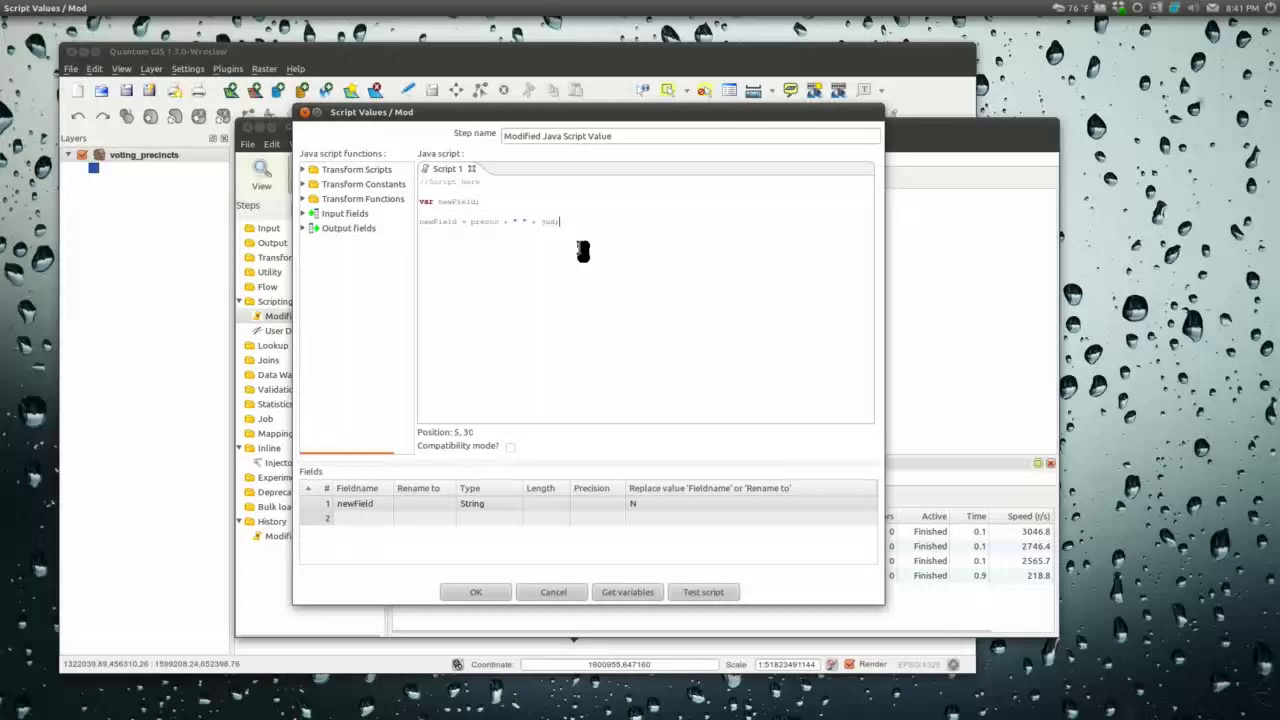
pyautogui.click(701, 595)
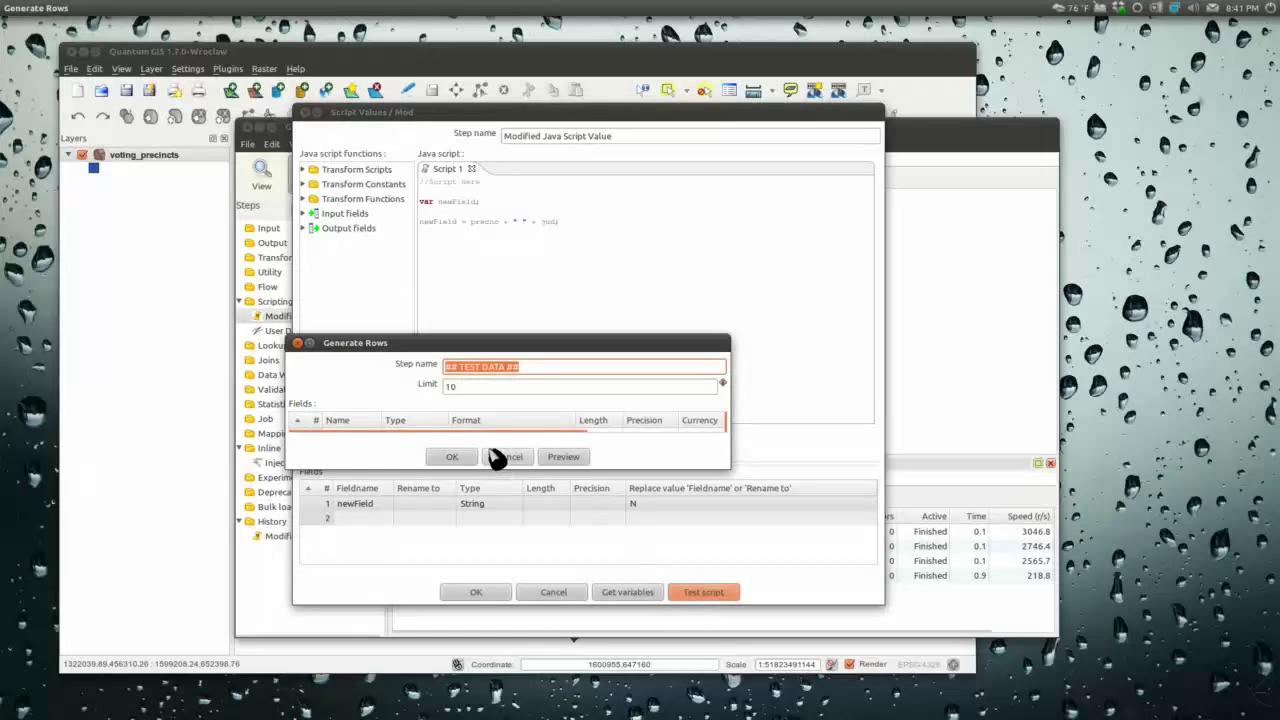
pyautogui.click(464, 455)
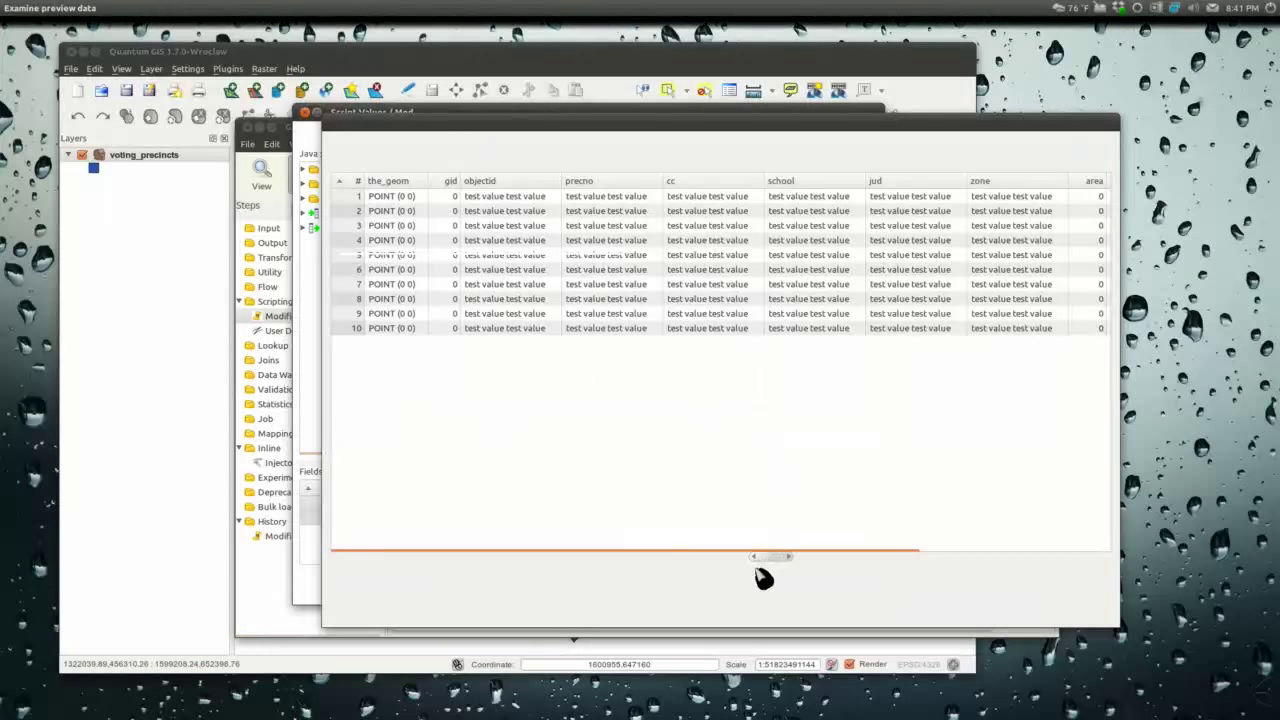
pyautogui.moveTo(774, 560); pyautogui.dragTo(1018, 567)
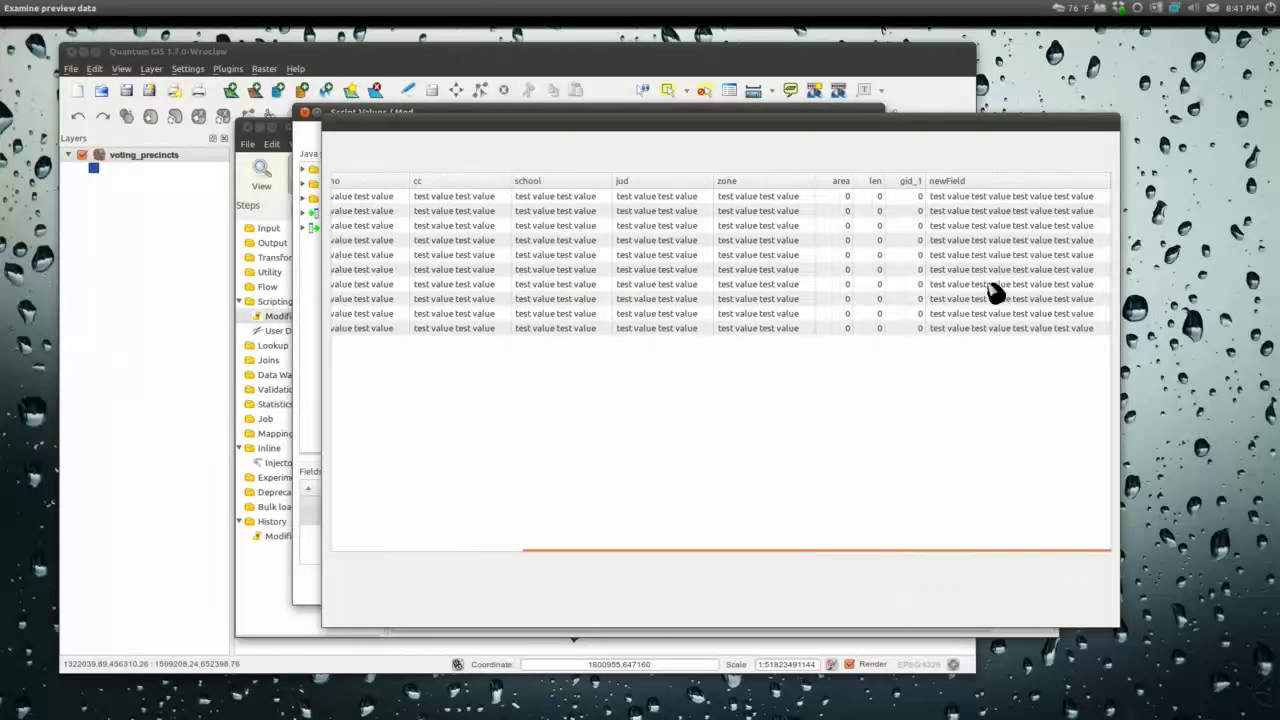
pyautogui.click(692, 614)
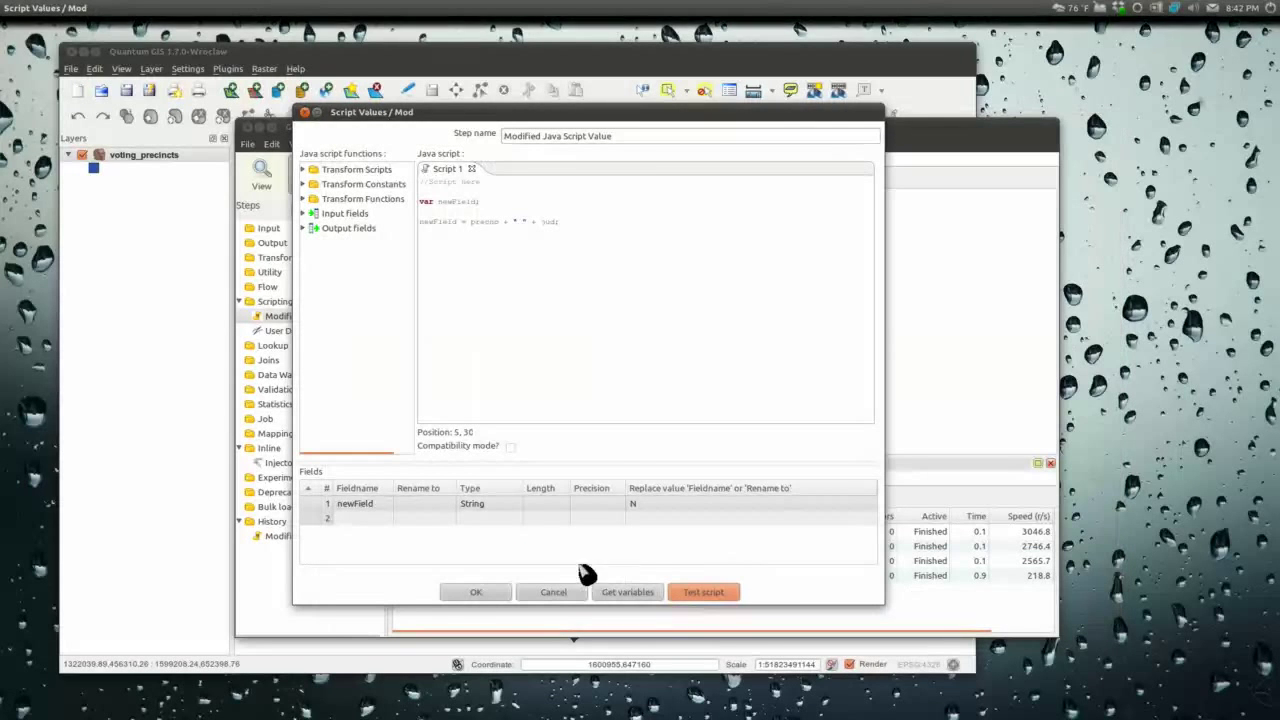
pyautogui.click(487, 596)
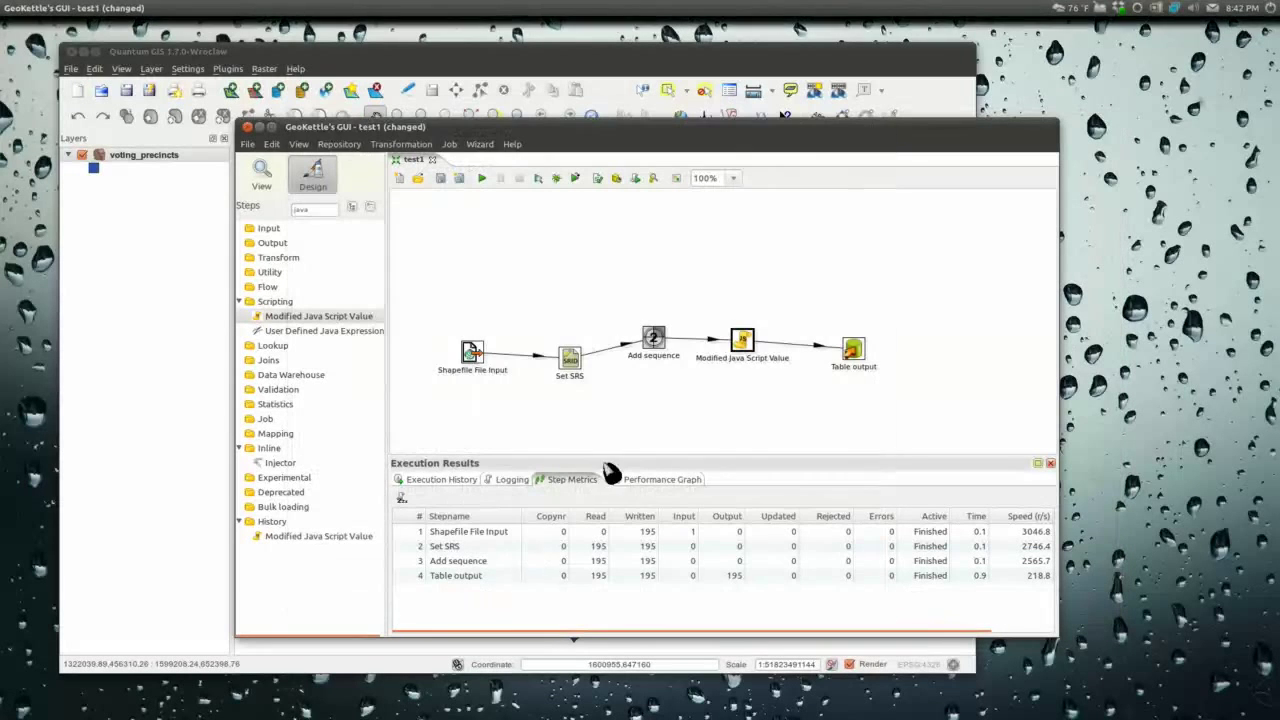
# Step: In Table output, specify database fields and auto-guess the field mapping
pyautogui.doubleClick(852, 352)
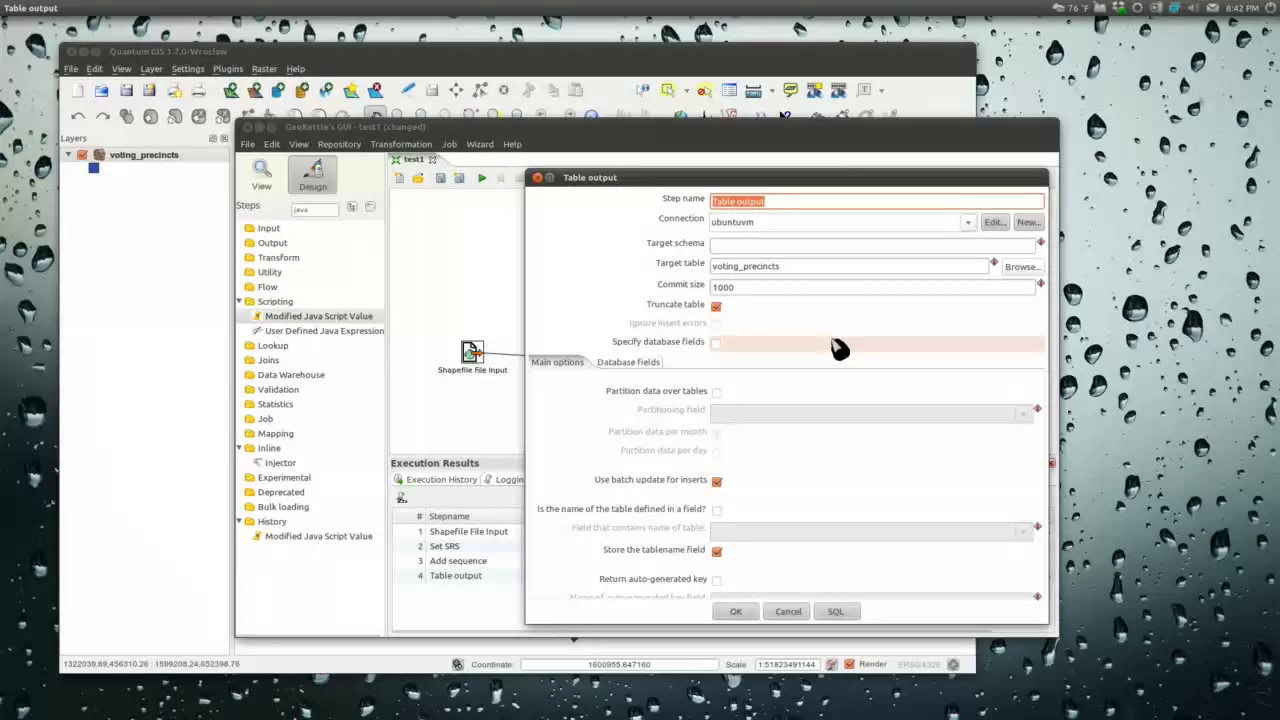
pyautogui.click(716, 344)
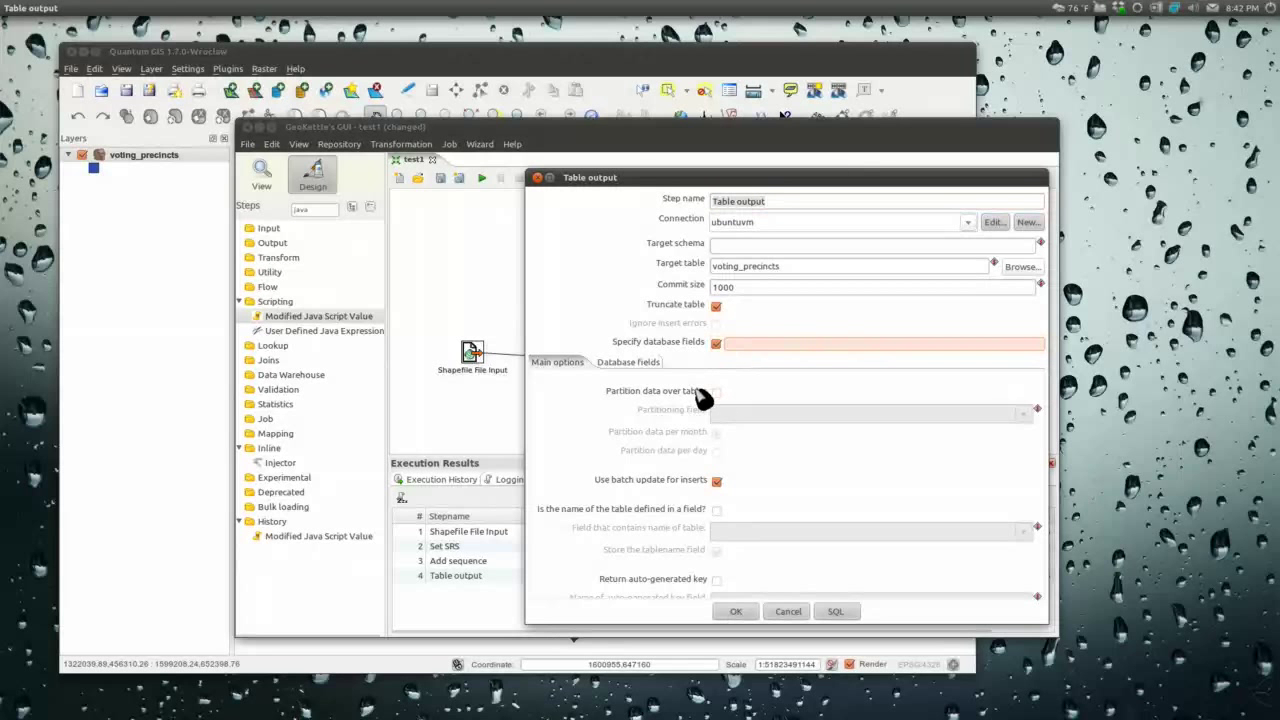
pyautogui.click(623, 366)
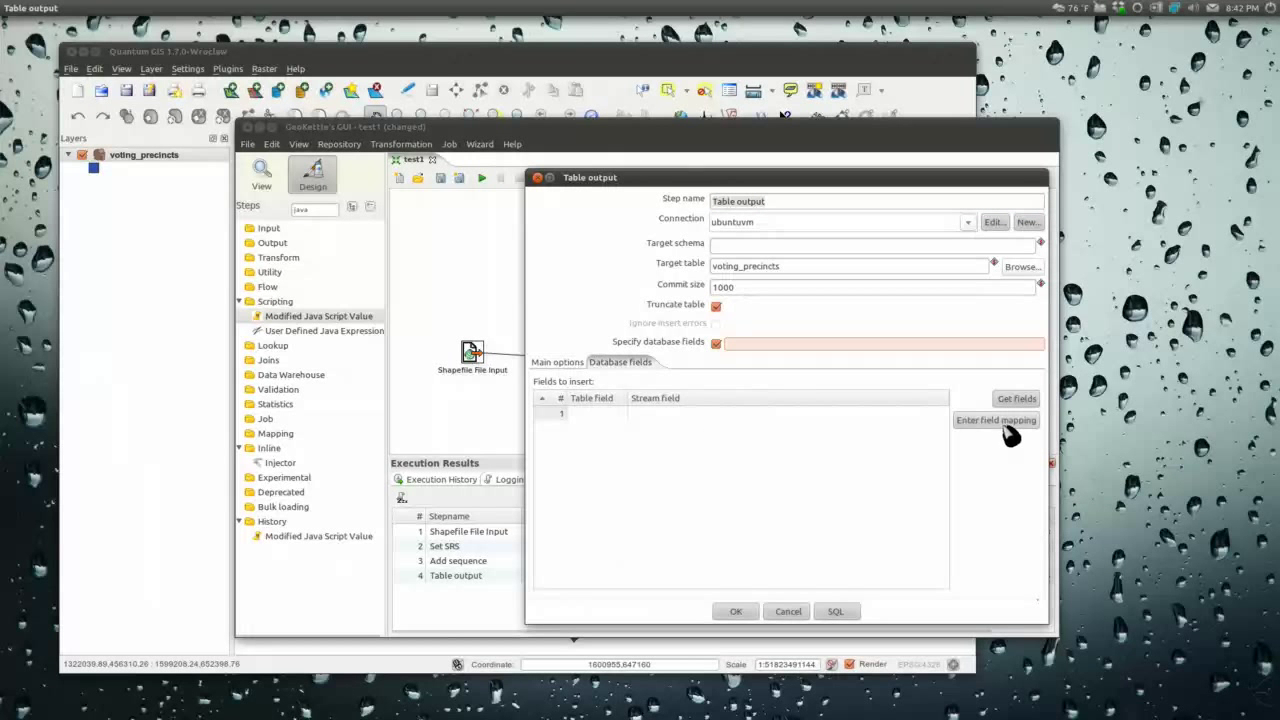
pyautogui.click(1000, 424)
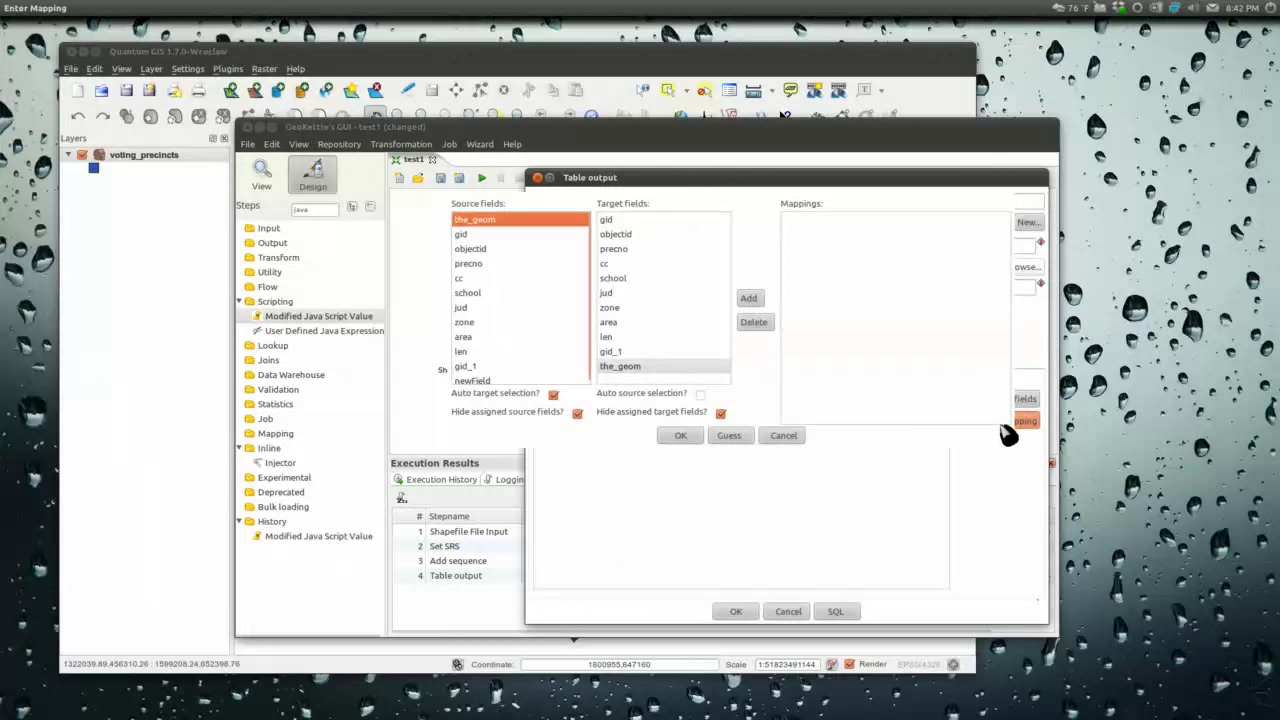
pyautogui.click(738, 437)
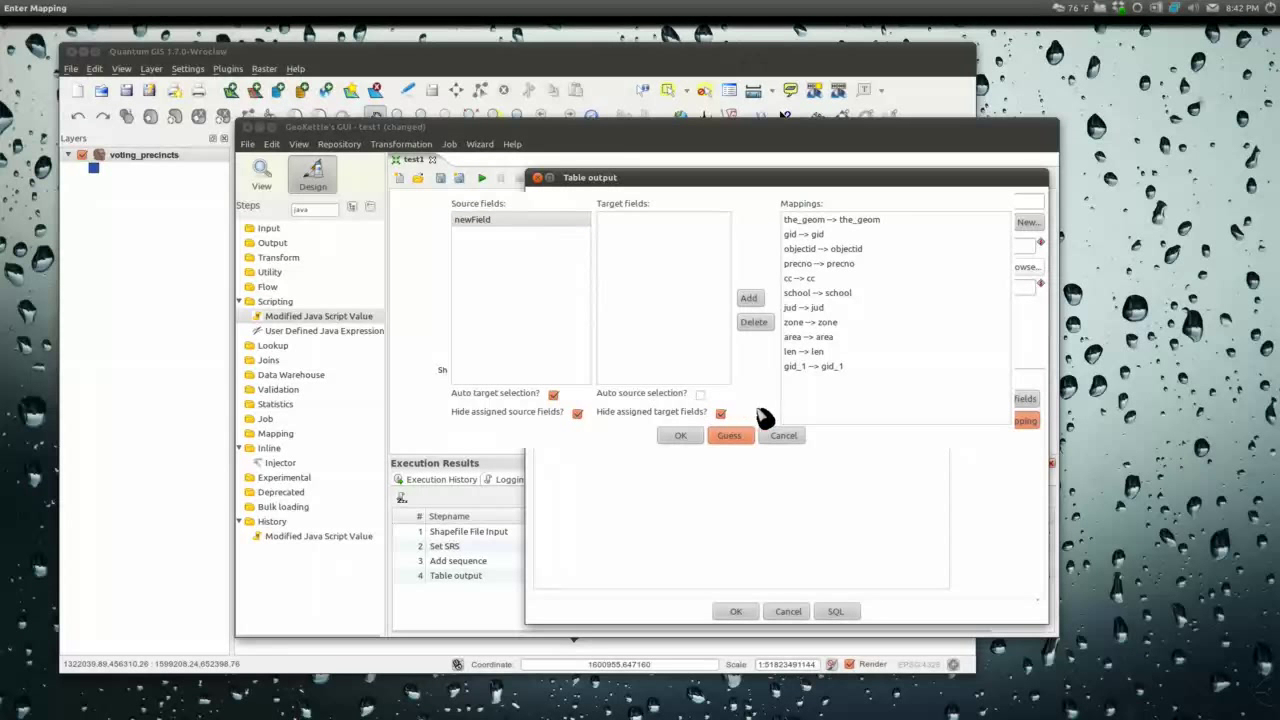
# Step: Replace the jud→jud mapping with newField→jud, save Table output, and run the transformation locally
pyautogui.click(812, 309)
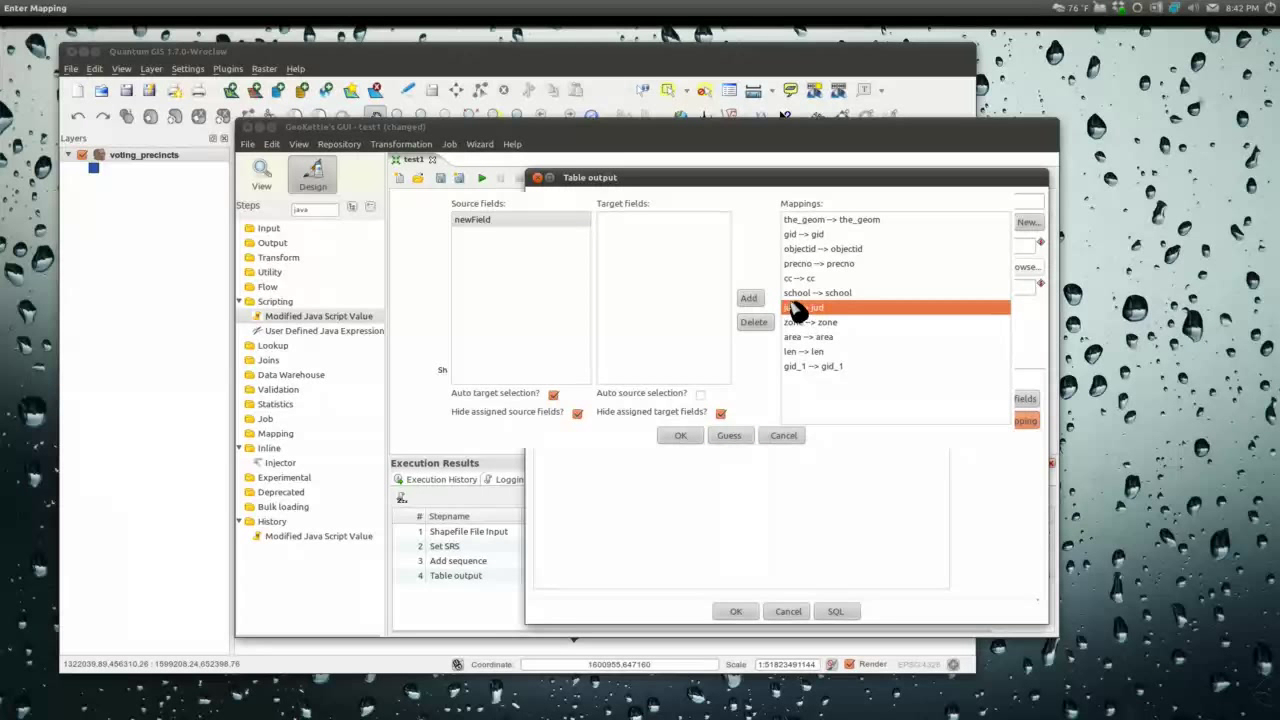
pyautogui.click(765, 323)
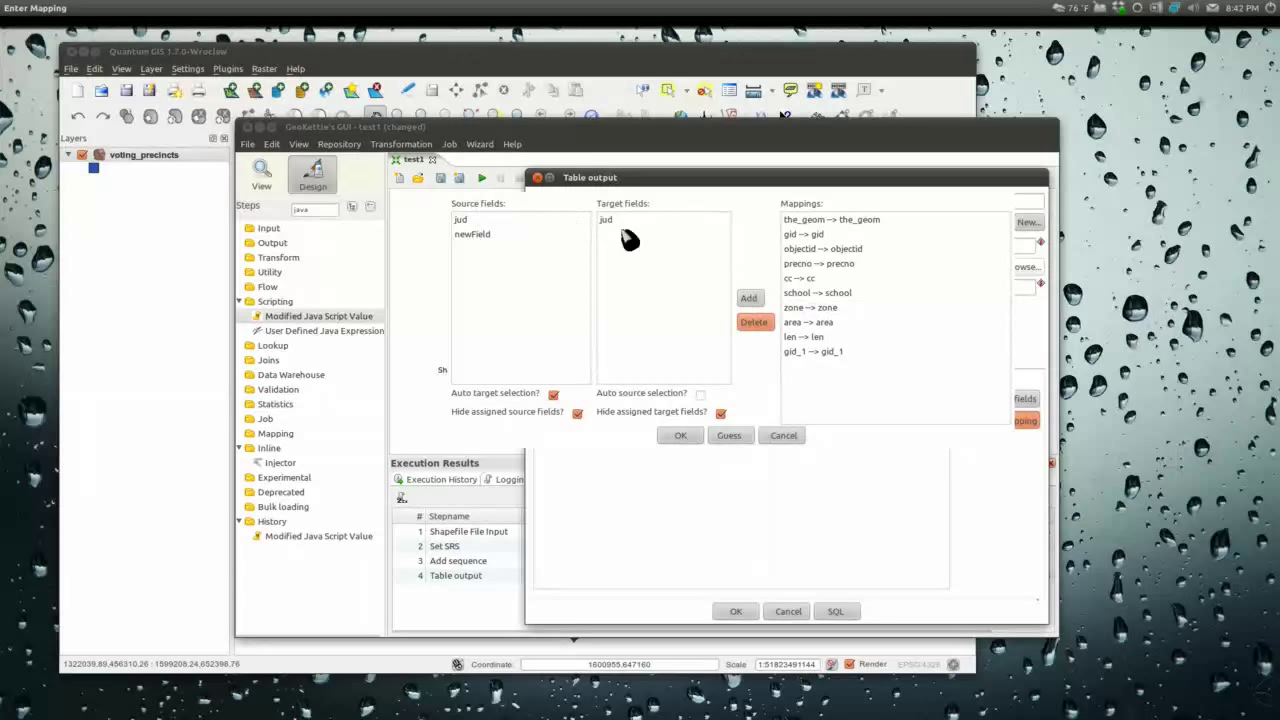
pyautogui.click(488, 235)
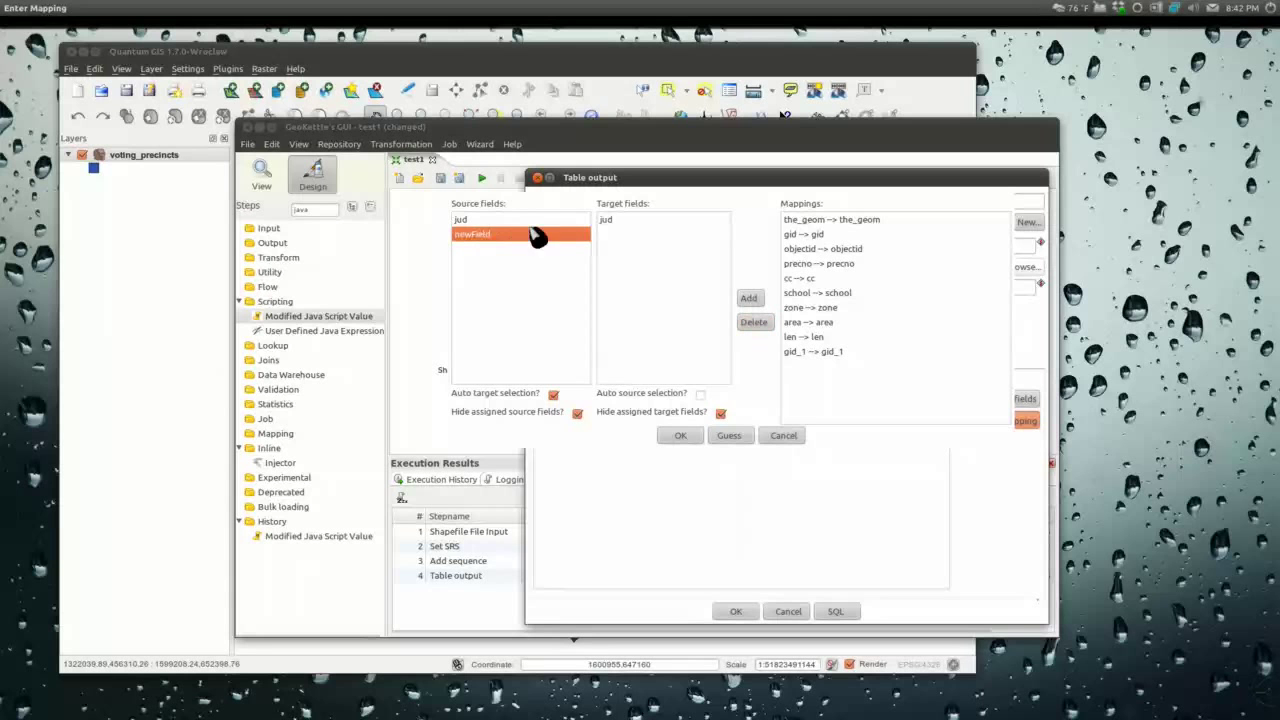
pyautogui.click(608, 222)
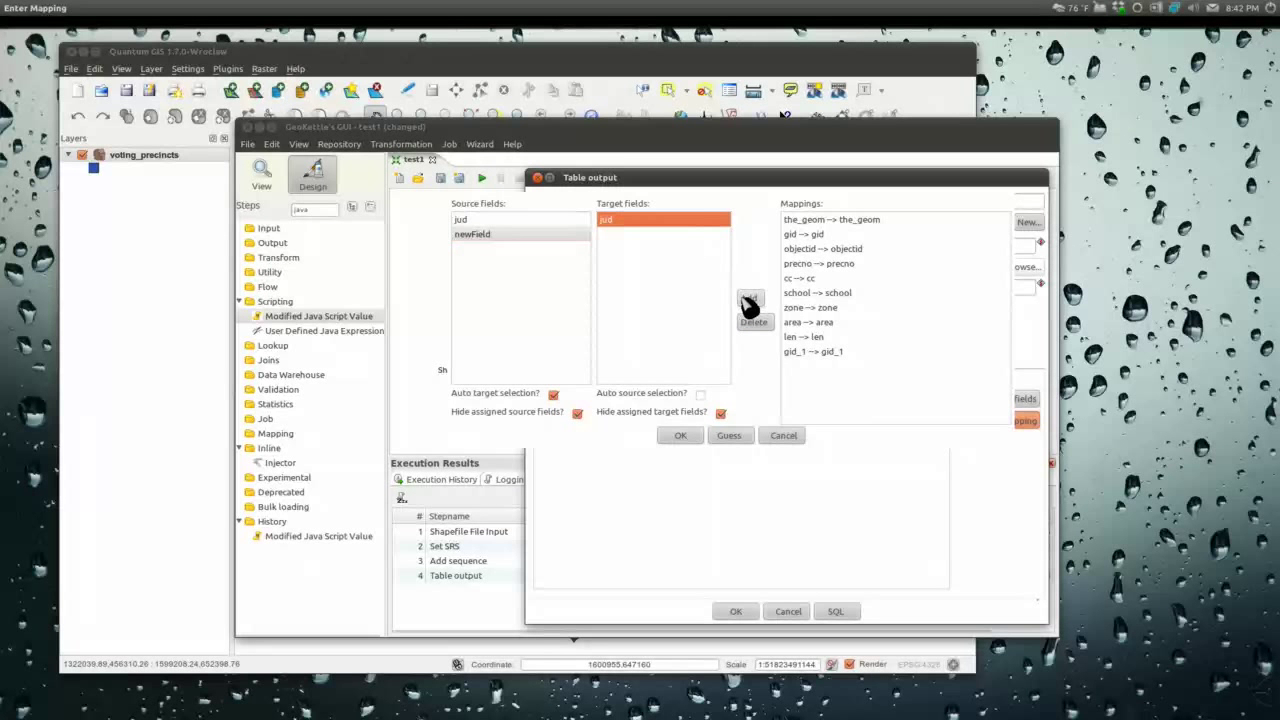
pyautogui.click(749, 298)
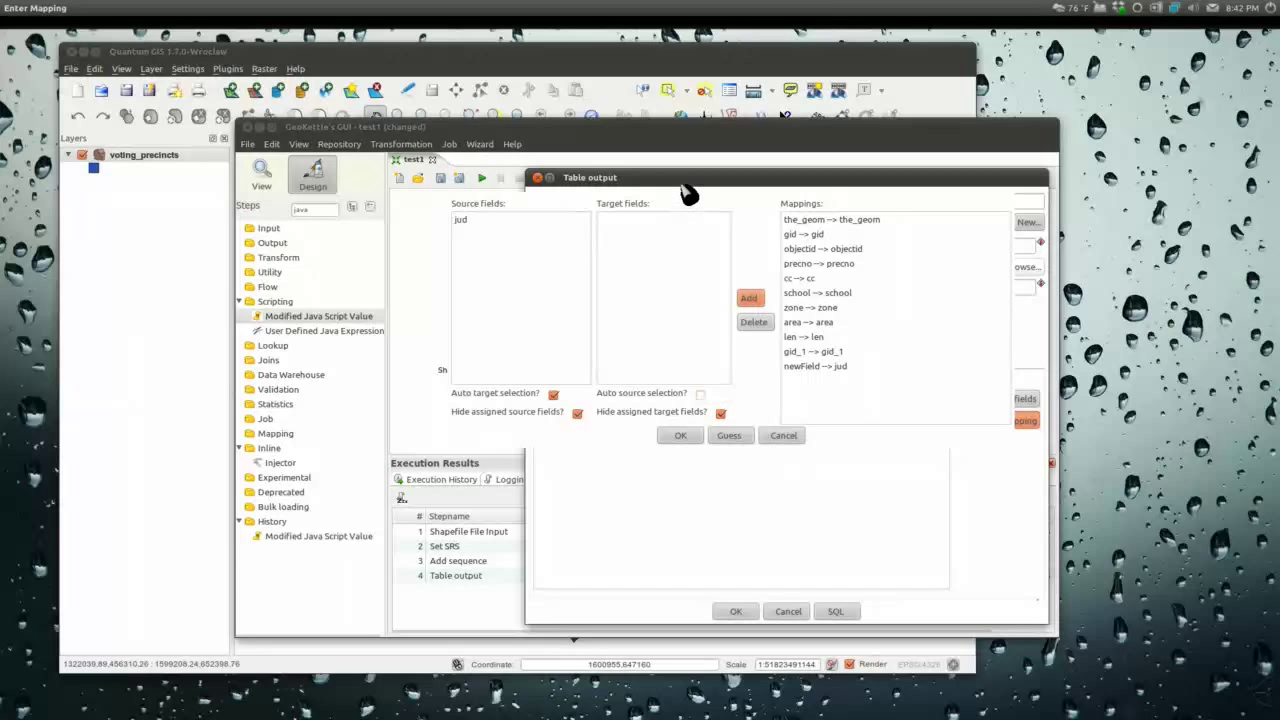
pyautogui.moveTo(688, 180); pyautogui.dragTo(603, 152)
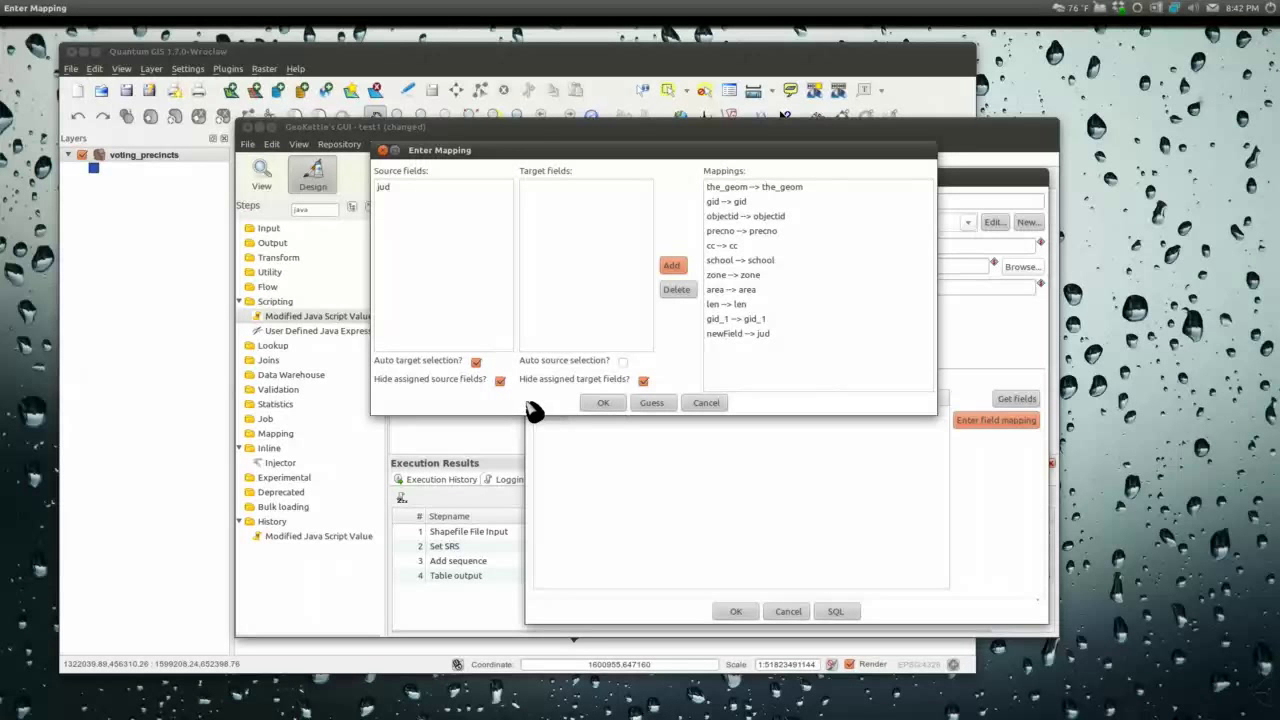
pyautogui.click(603, 404)
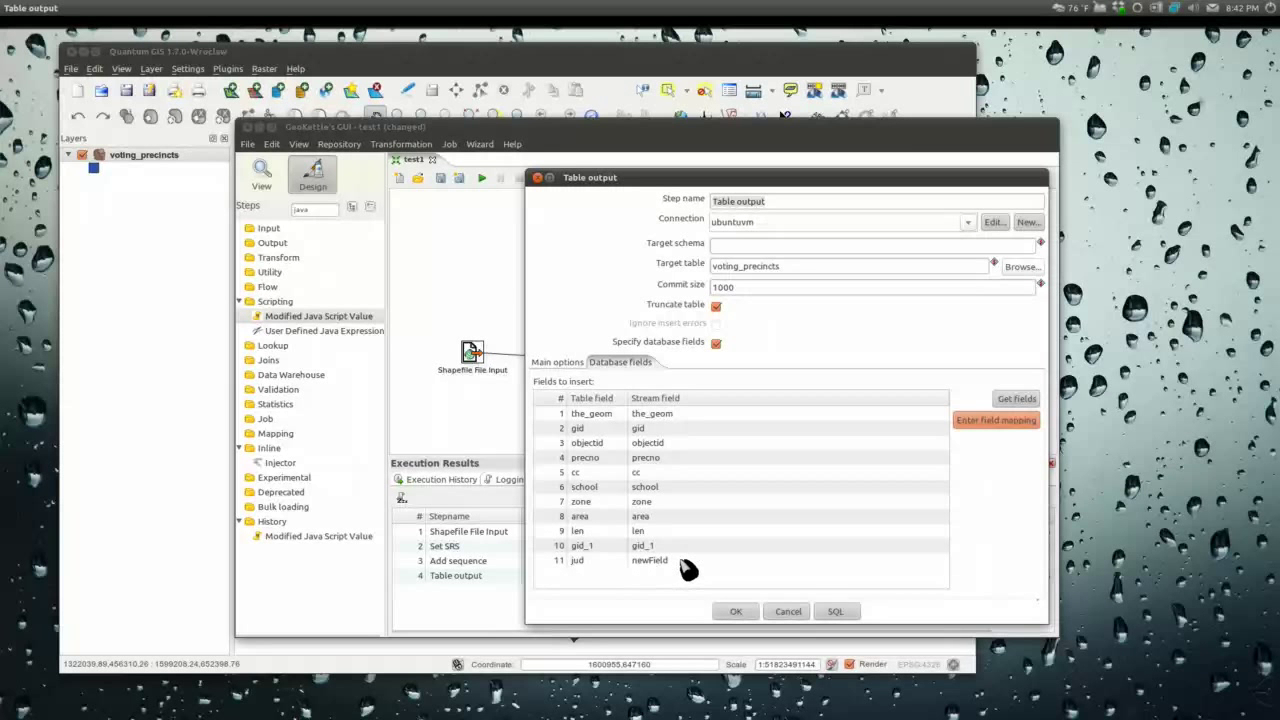
pyautogui.click(736, 612)
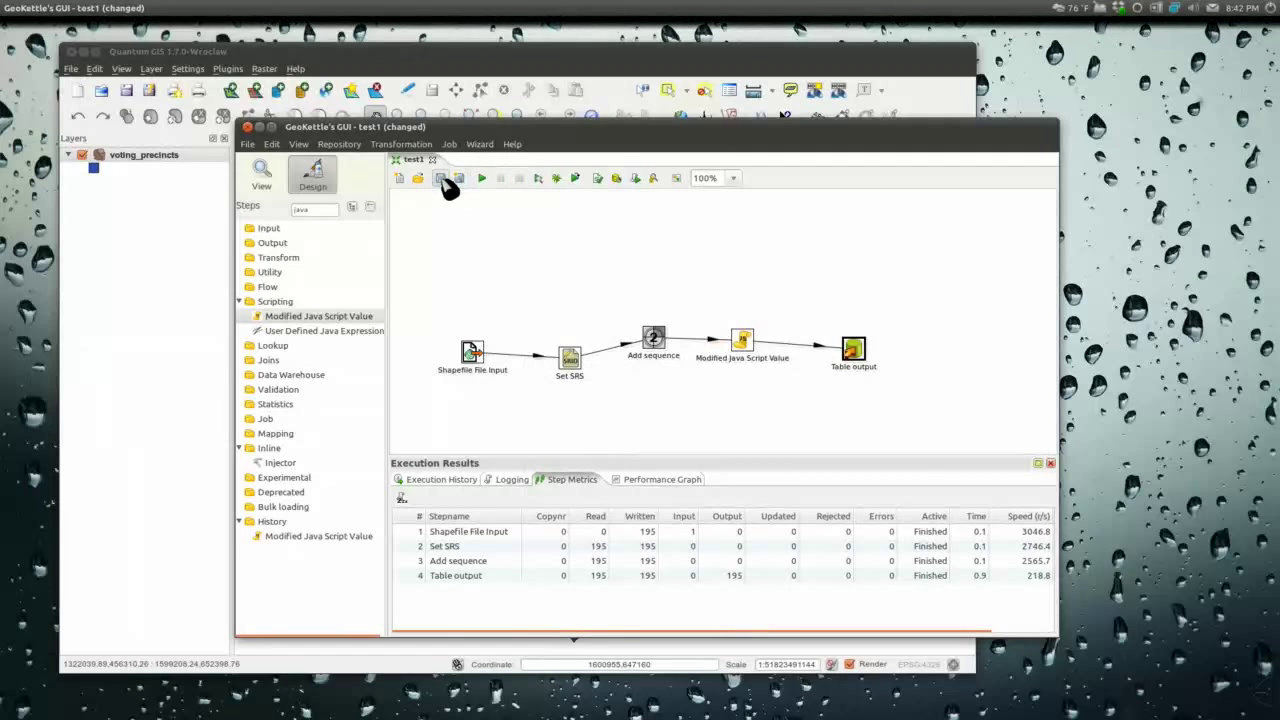
pyautogui.click(481, 178)
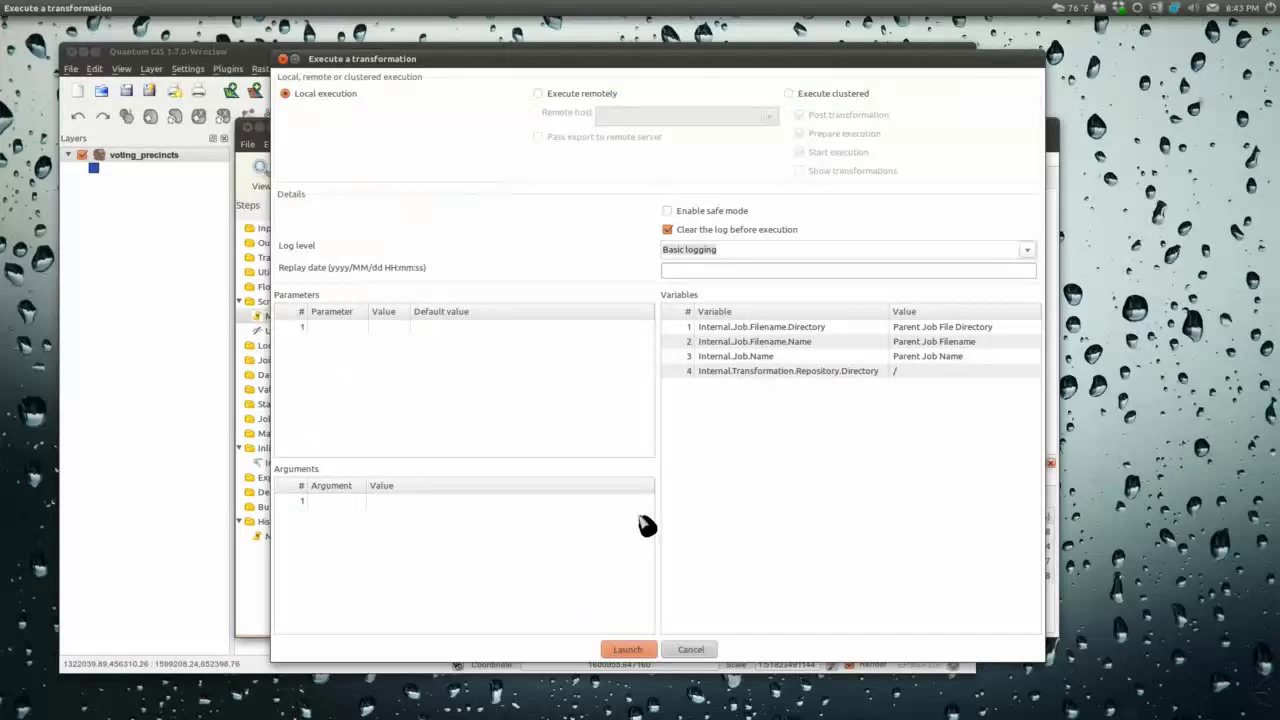
pyautogui.click(648, 650)
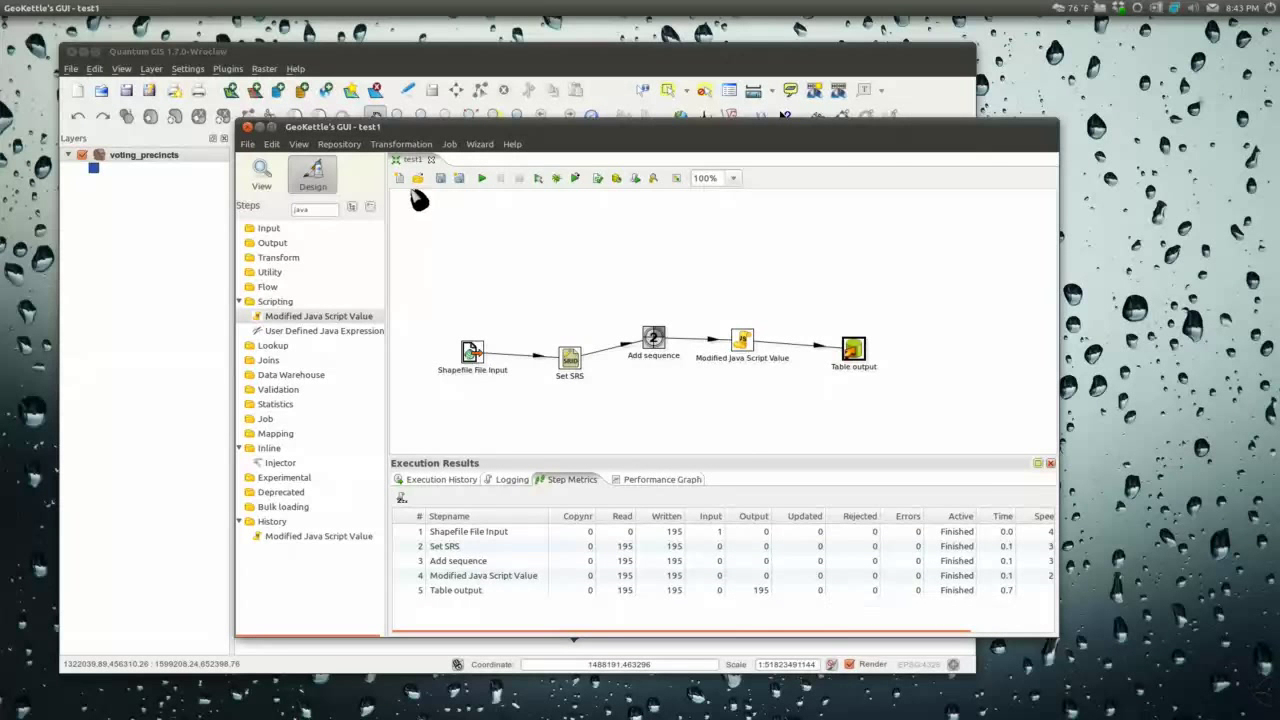
# Step: Identify a northeastern precinct in Quantum GIS, confirm jud reads '212 B', then return to GeoKettle
pyautogui.click(408, 56)
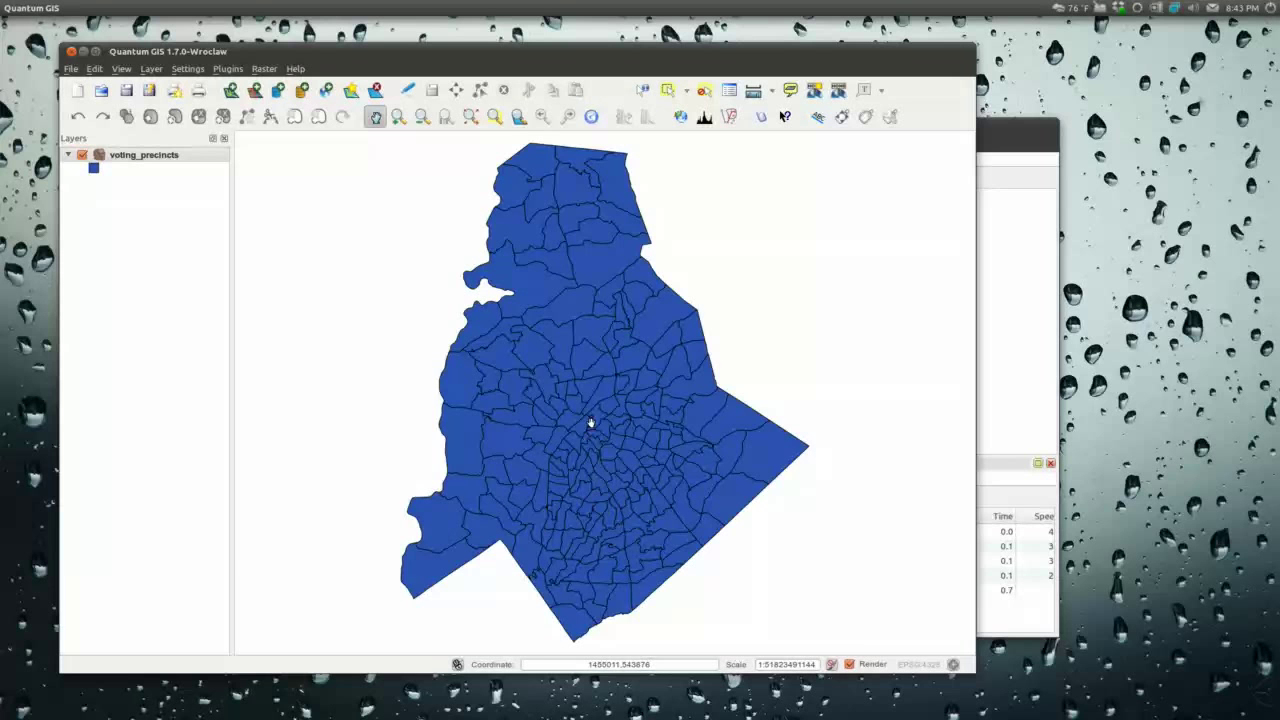
pyautogui.scroll(1, 590, 423)
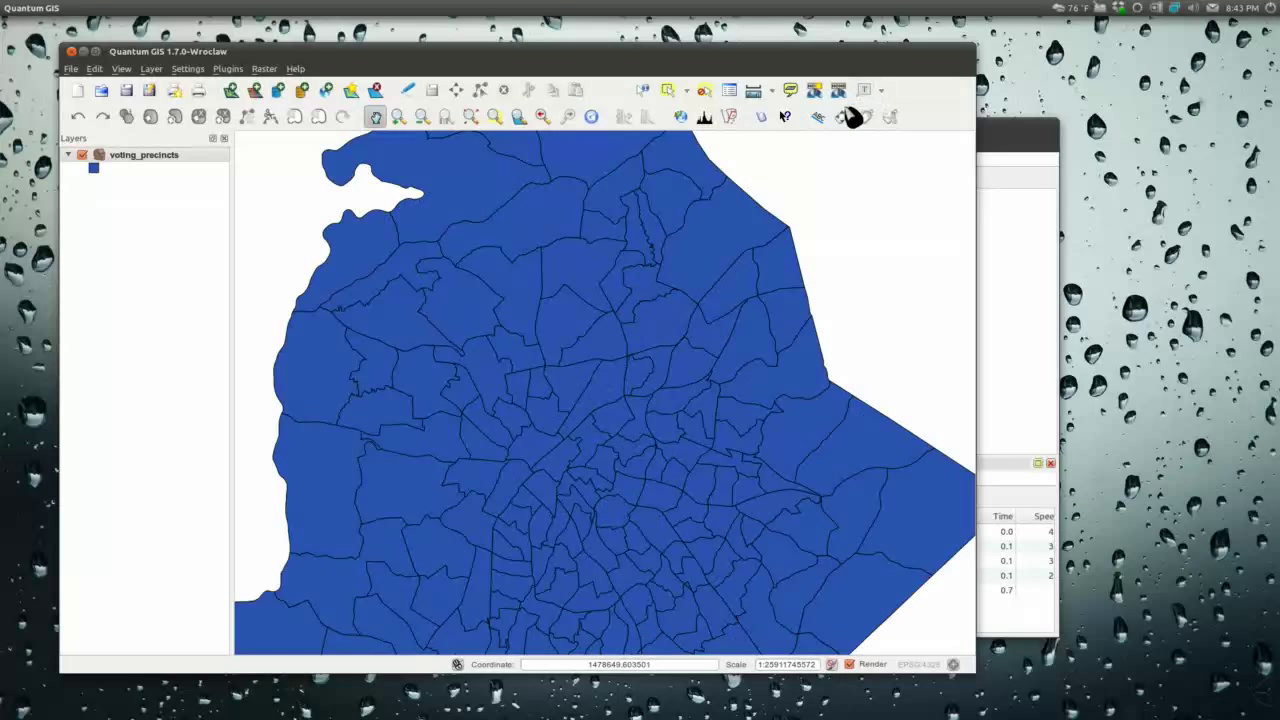
pyautogui.click(643, 90)
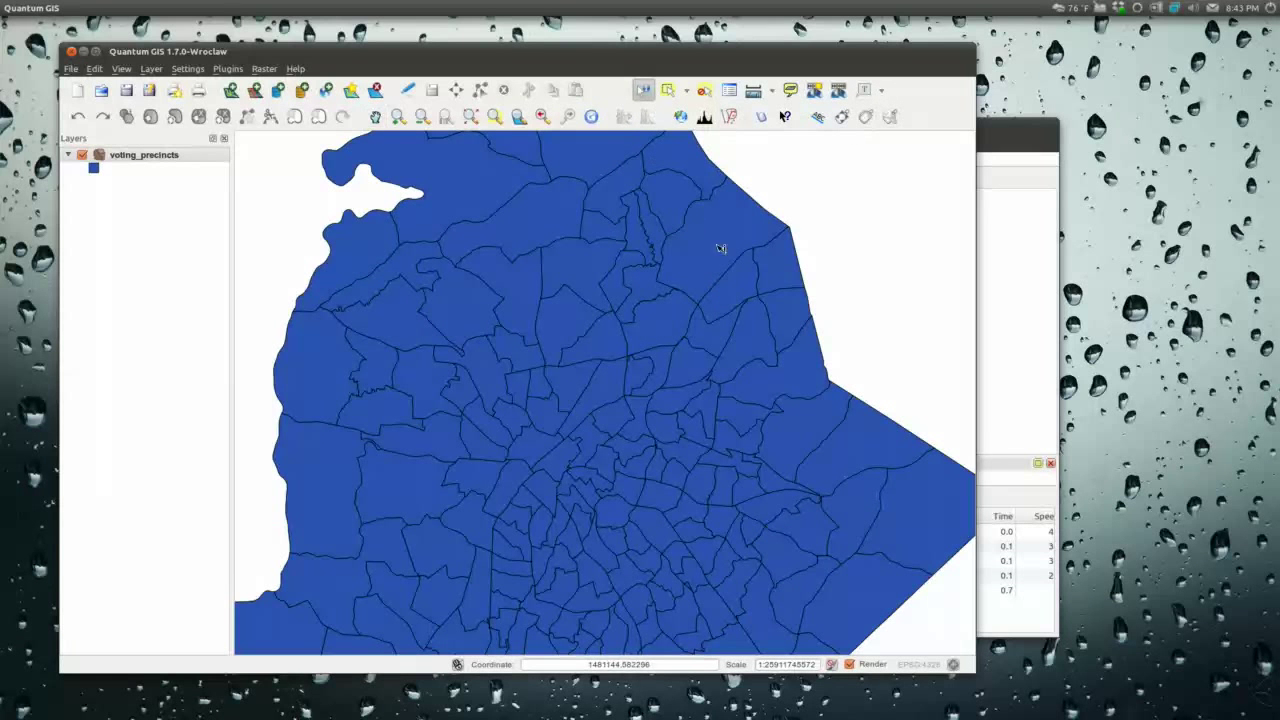
pyautogui.click(720, 248)
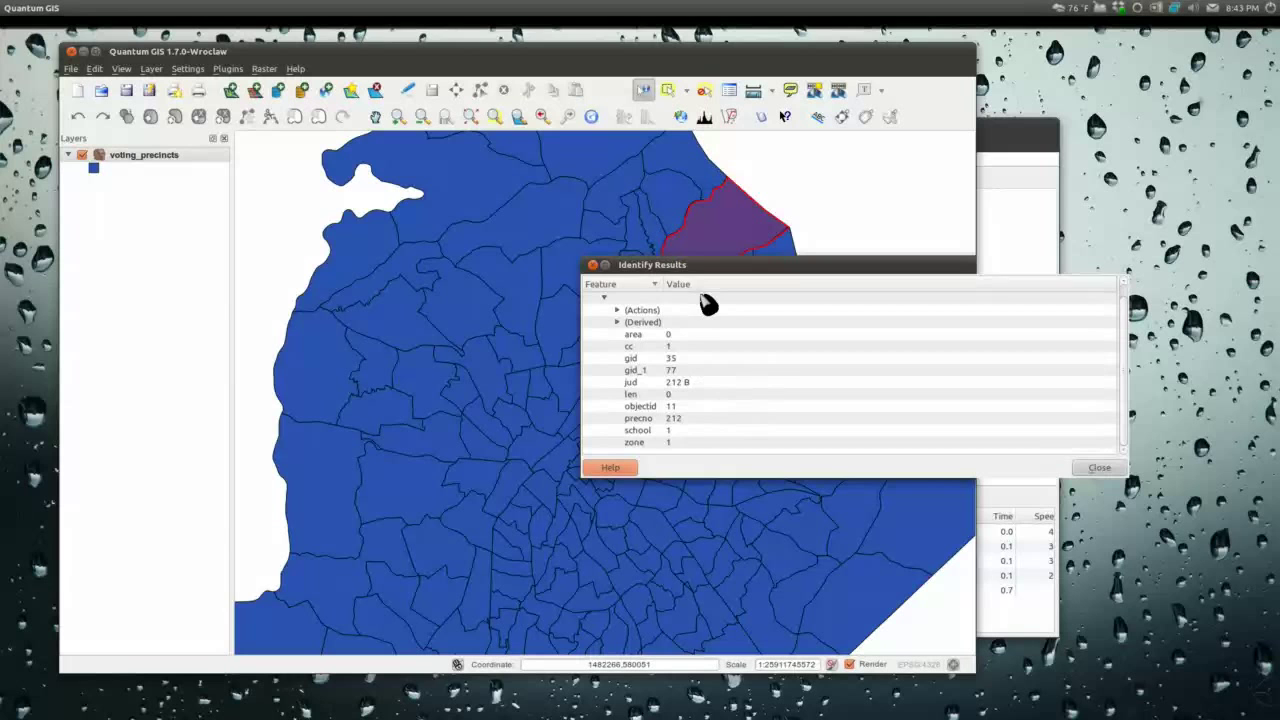
pyautogui.moveTo(690, 266); pyautogui.dragTo(376, 238)
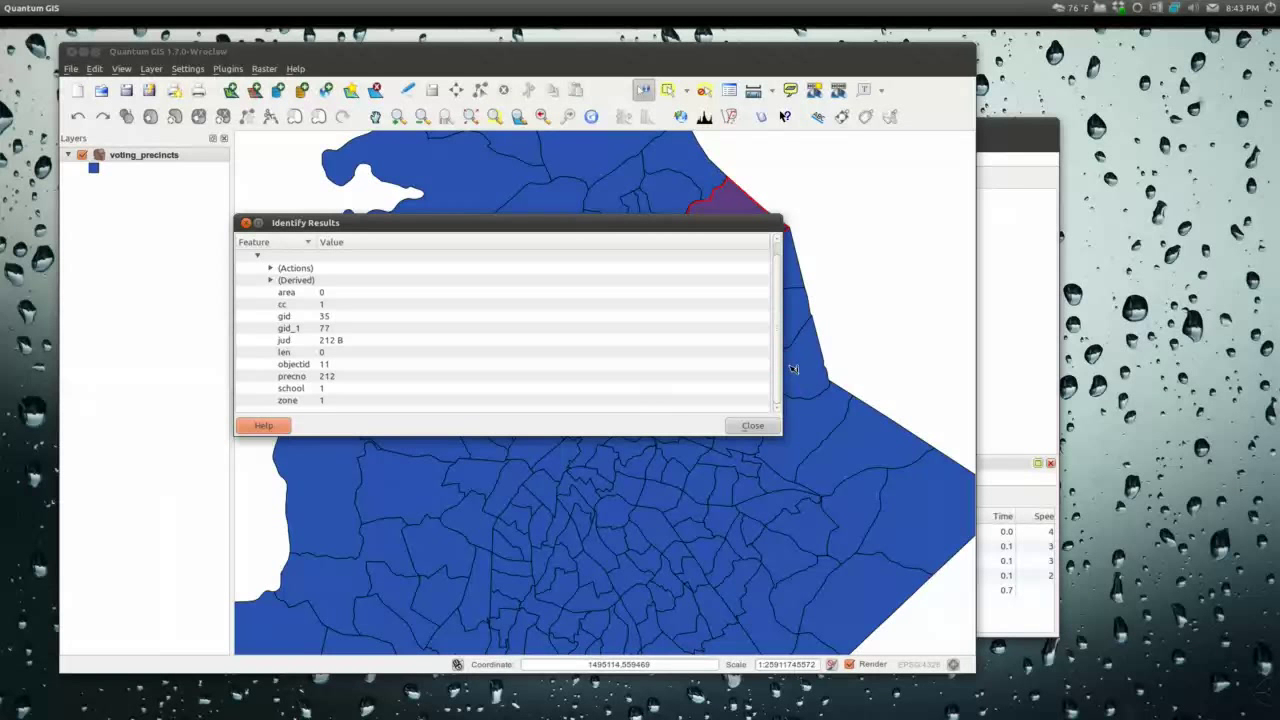
pyautogui.click(752, 425)
pyautogui.click(1028, 160)
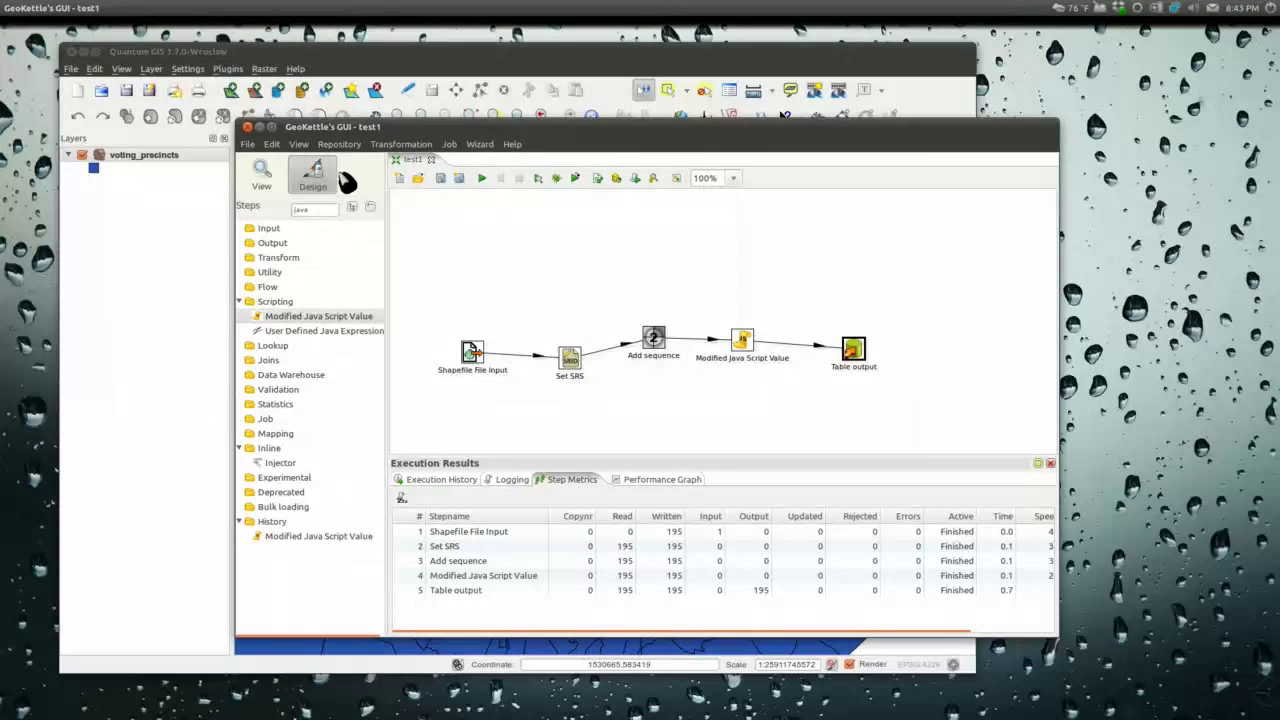
# Step: Create a new empty job and clear the leftover 'java' step filter
pyautogui.click(247, 144)
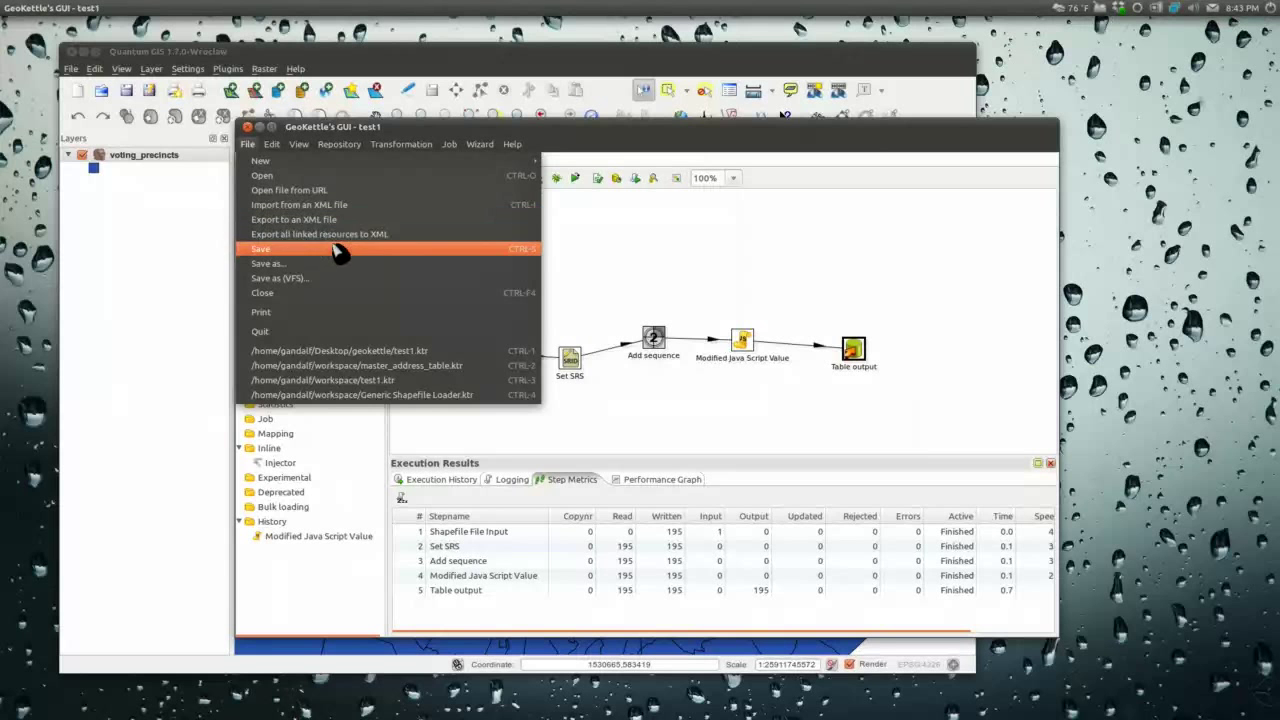
pyautogui.moveTo(336, 163)
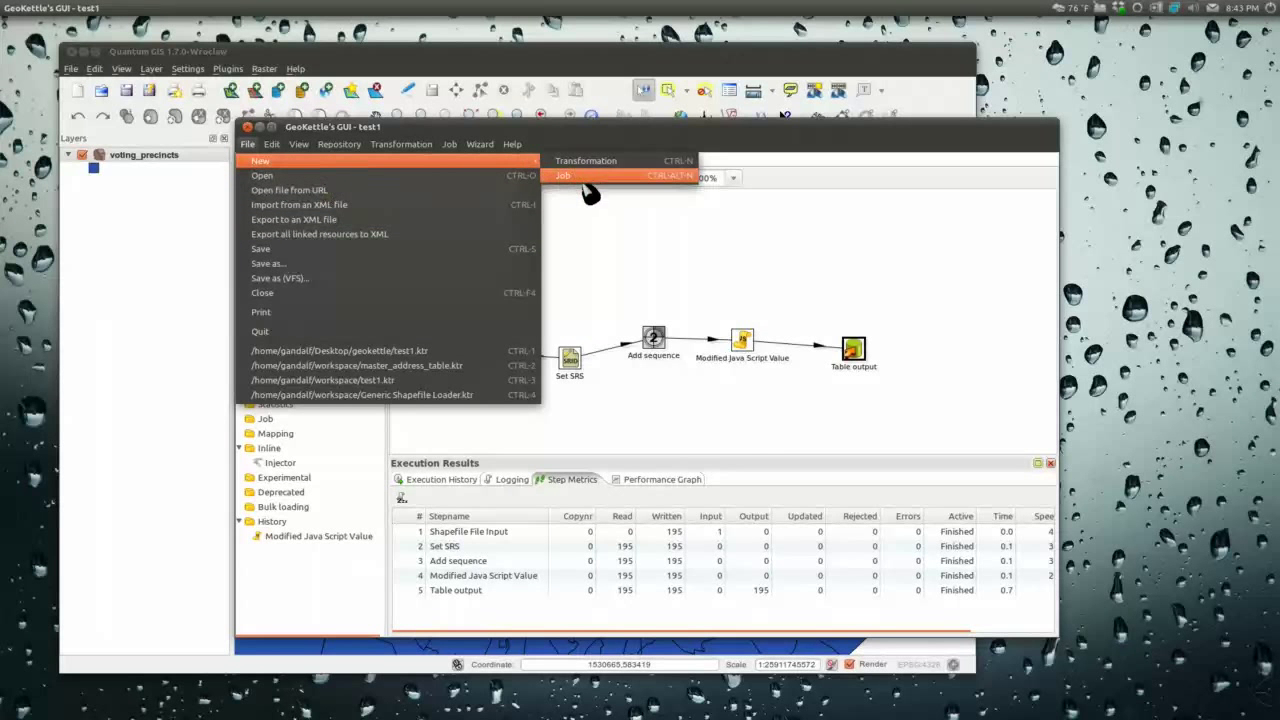
pyautogui.click(586, 177)
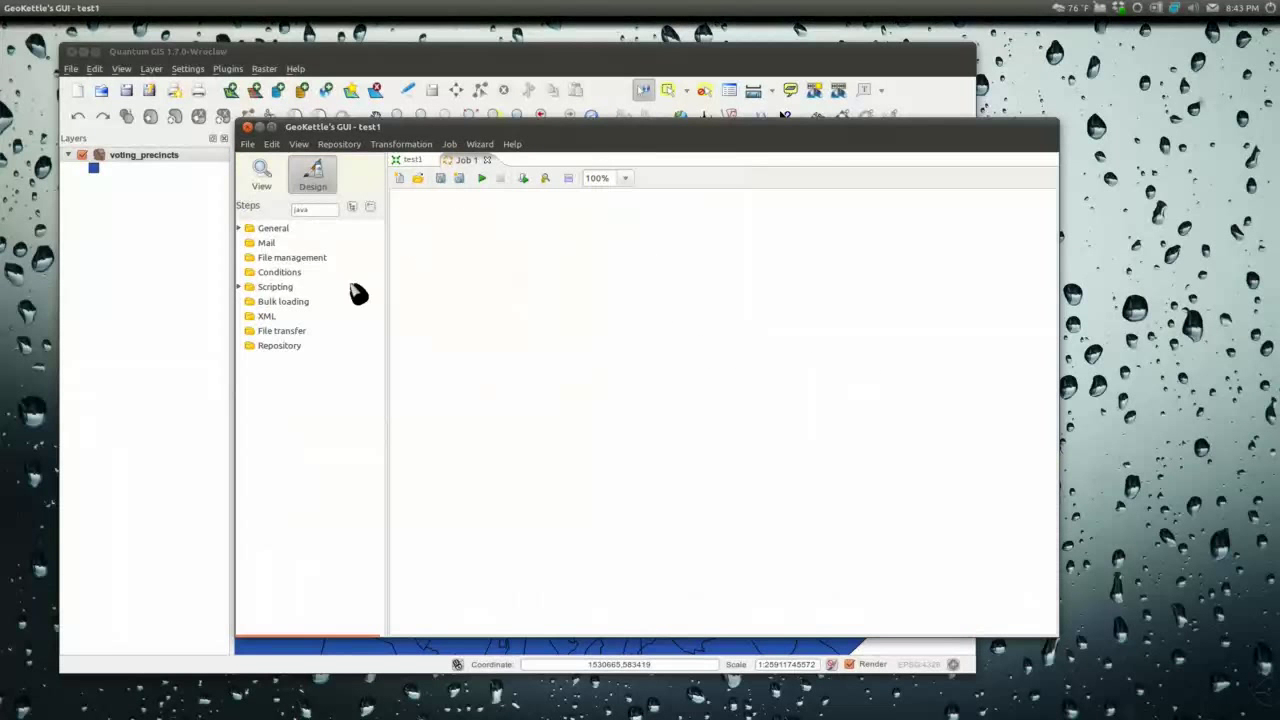
pyautogui.moveTo(312, 209); pyautogui.dragTo(280, 208)
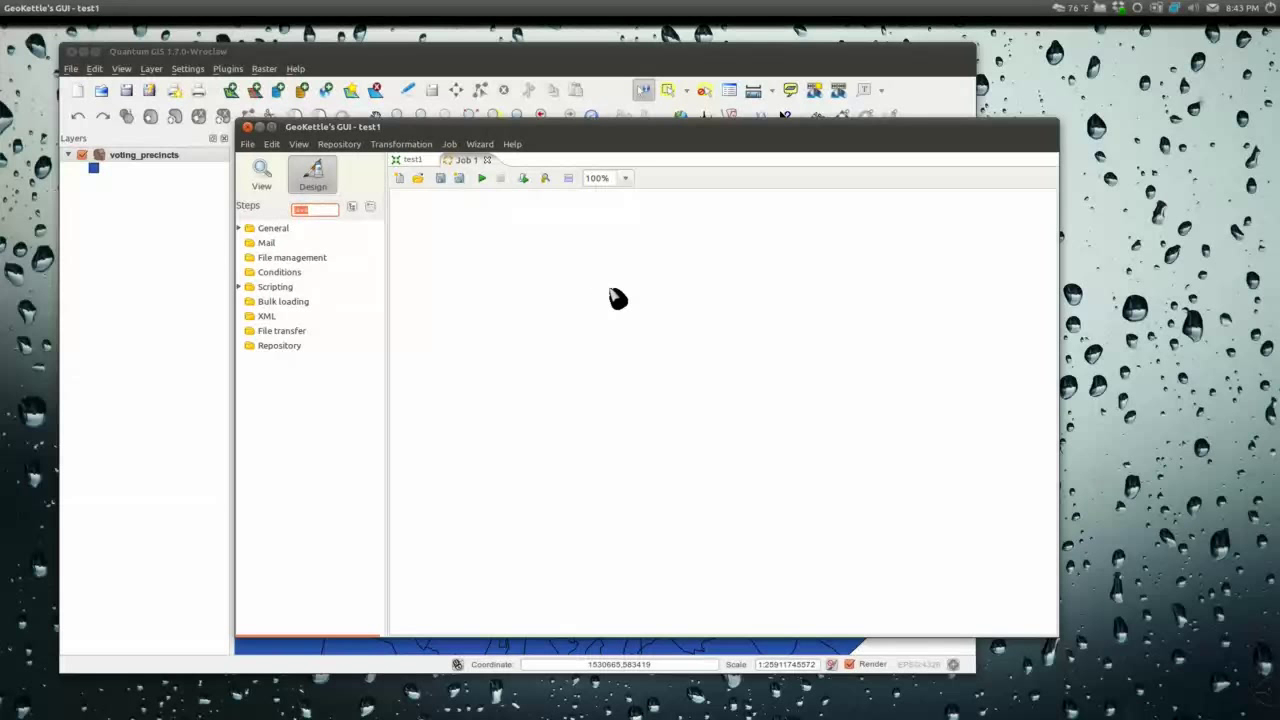
pyautogui.press('BackSpace')
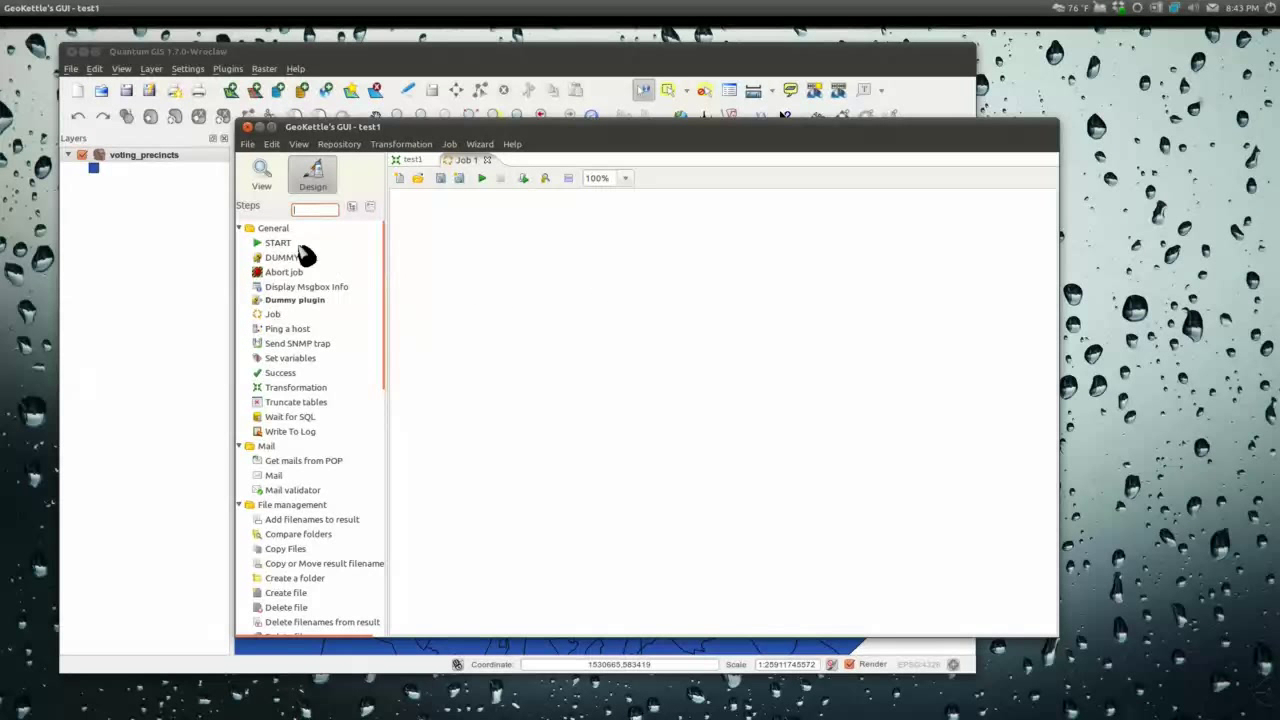
# Step: Add START and a transformation entry, hop them, and set it to run test1.ktr
pyautogui.moveTo(263, 249); pyautogui.dragTo(553, 312)
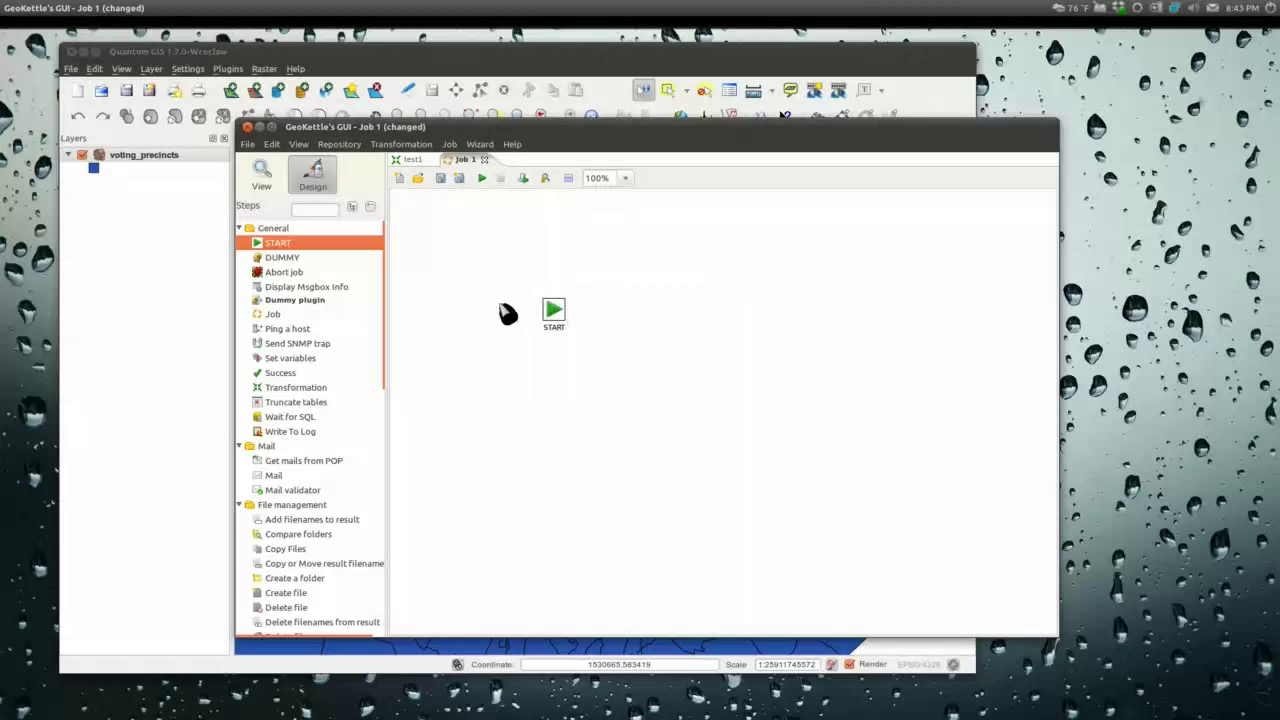
pyautogui.moveTo(282, 392); pyautogui.dragTo(662, 318)
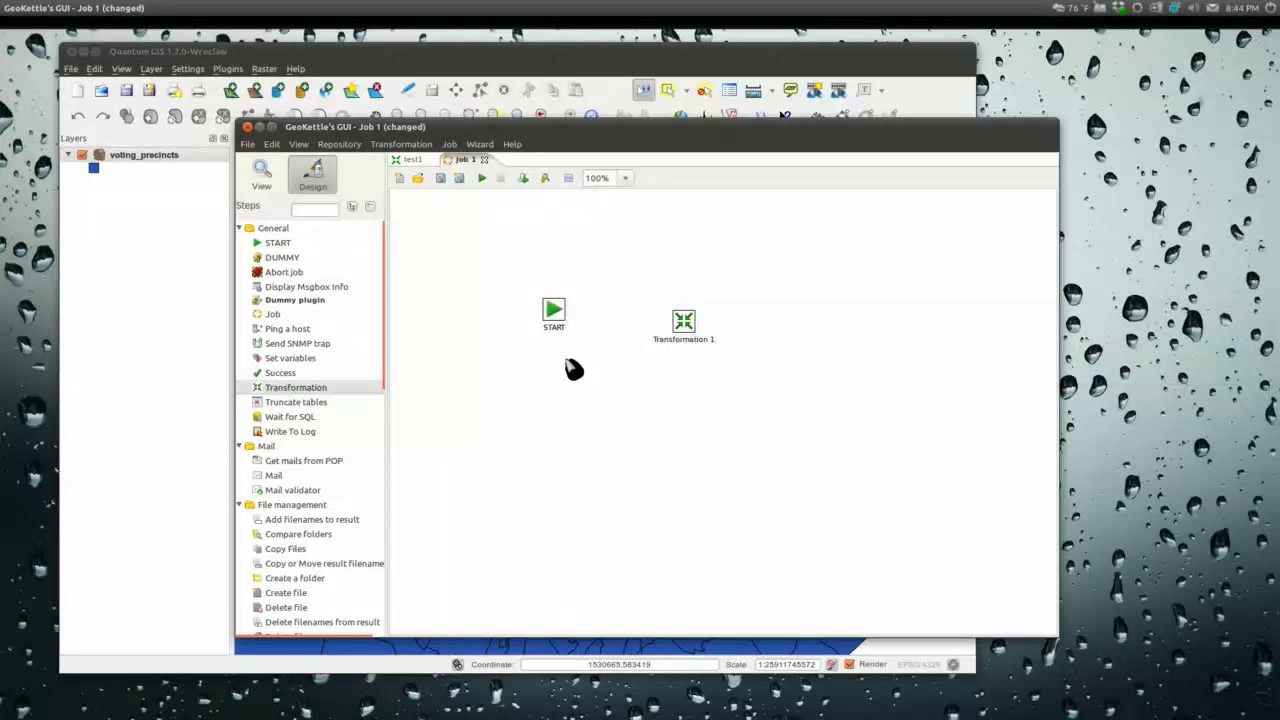
pyautogui.moveTo(608, 322); pyautogui.dragTo(690, 336)
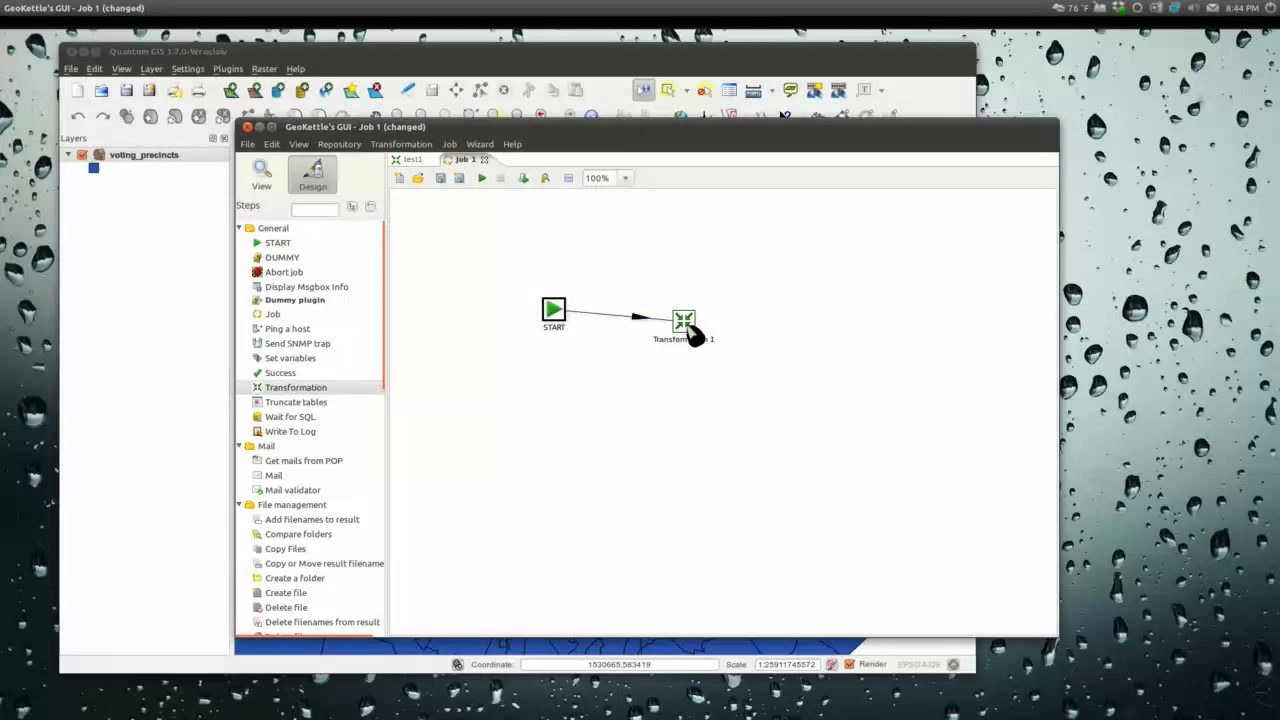
pyautogui.doubleClick(688, 330)
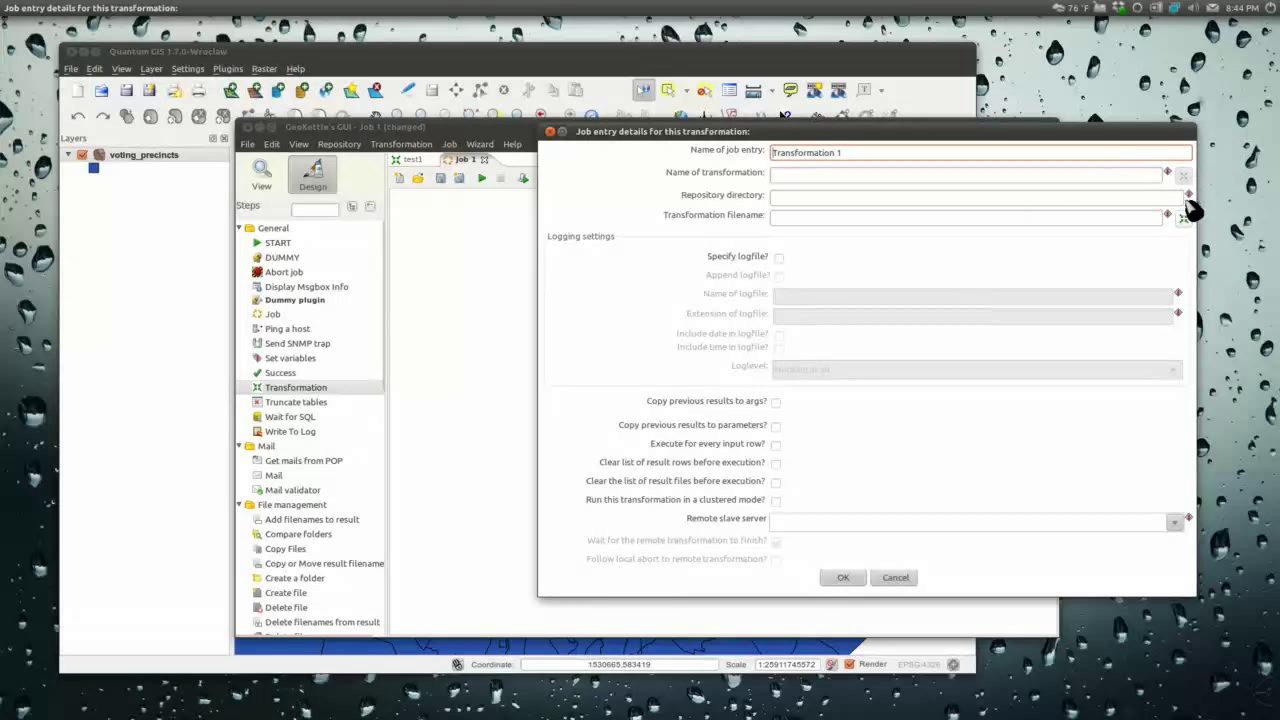
pyautogui.click(1185, 219)
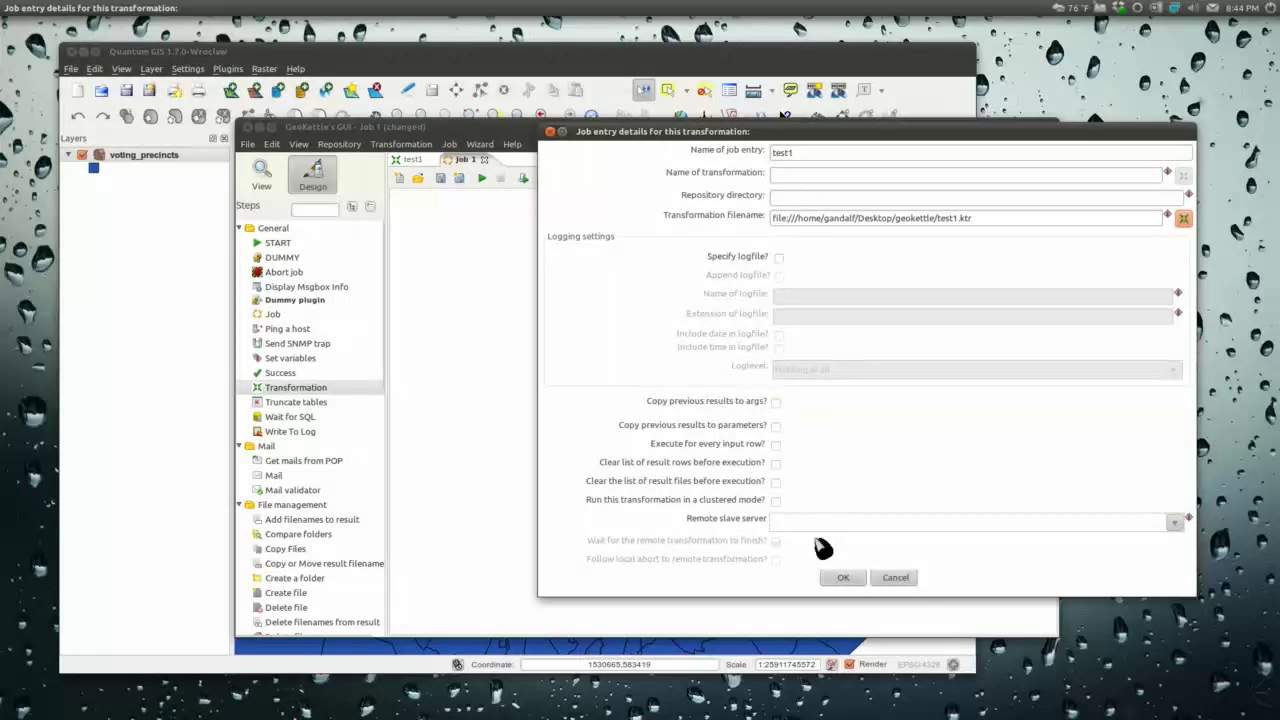
pyautogui.click(843, 577)
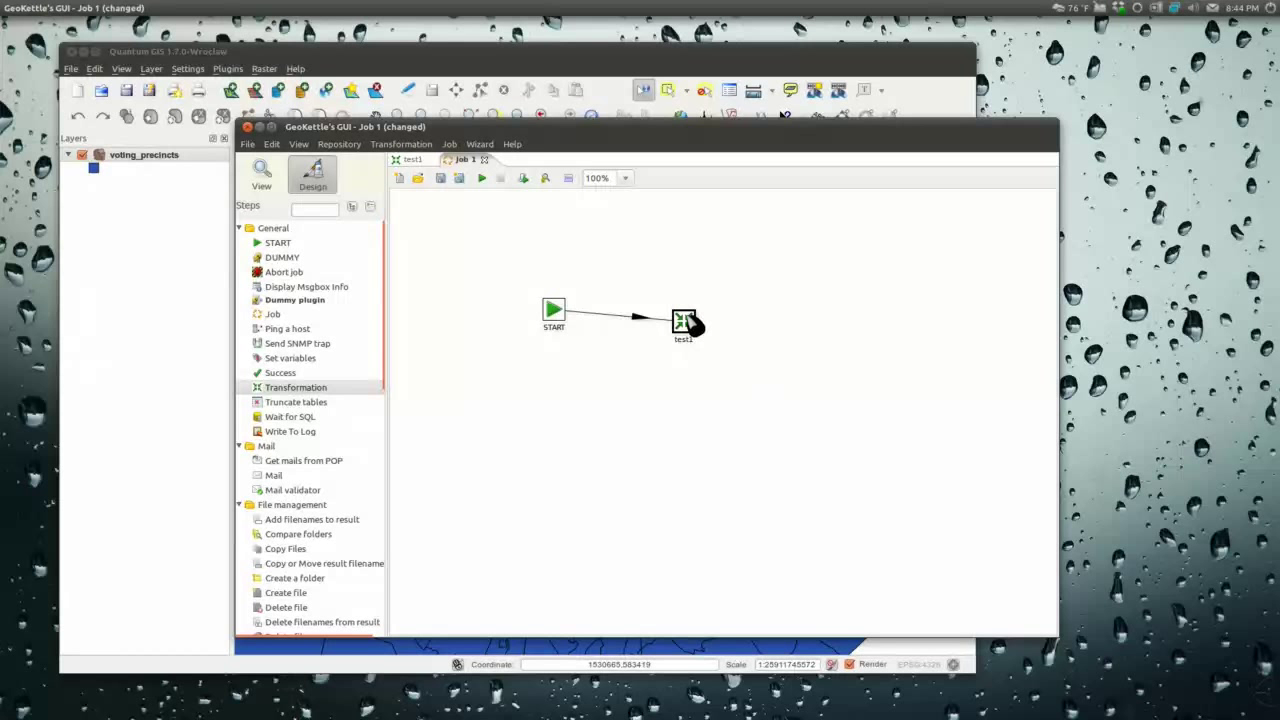
# Step: Add a Mail entry hopped from test1 that follows only when the result is false
pyautogui.moveTo(690, 322); pyautogui.dragTo(694, 311)
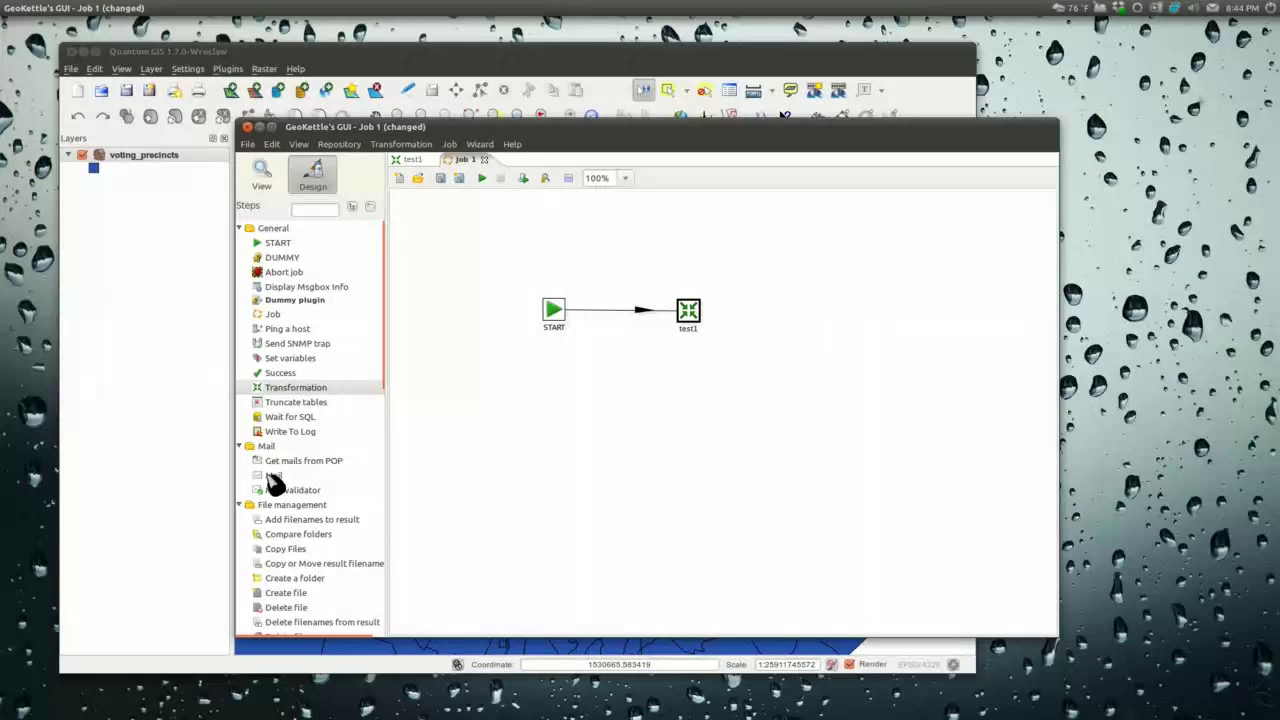
pyautogui.moveTo(285, 478); pyautogui.dragTo(718, 425)
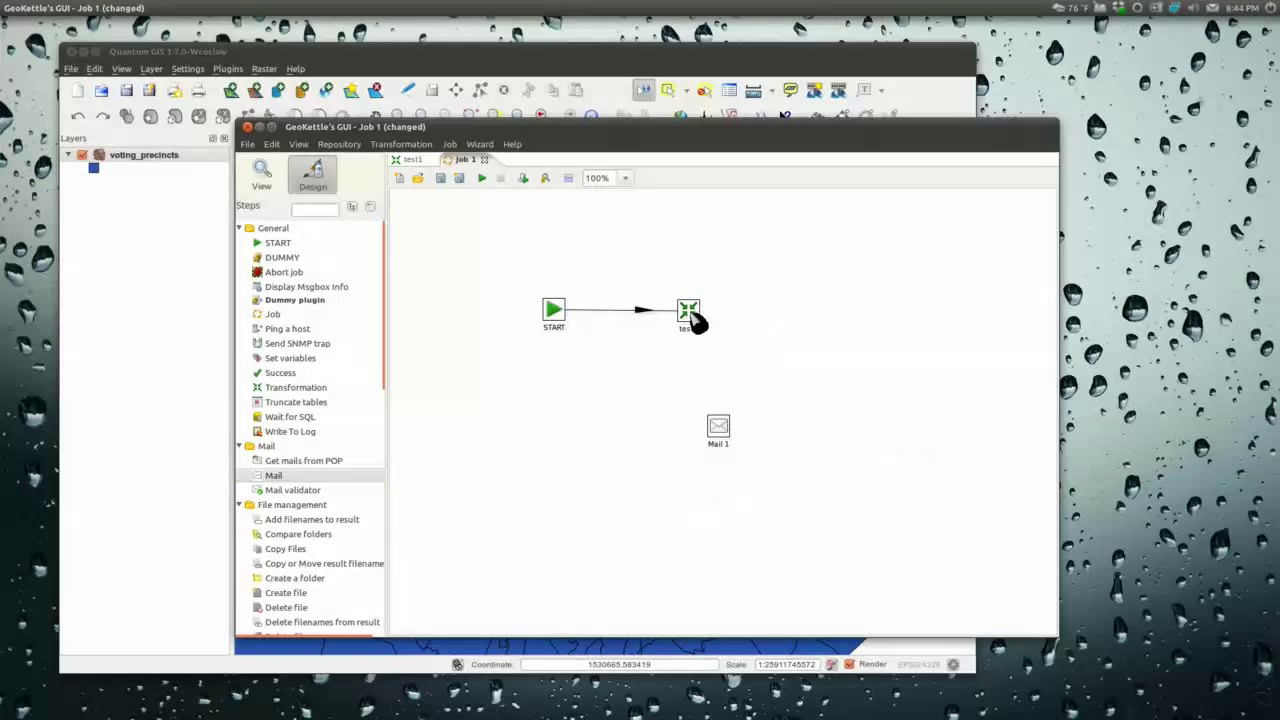
pyautogui.moveTo(695, 320); pyautogui.dragTo(716, 425)
pyautogui.rightClick(710, 396)
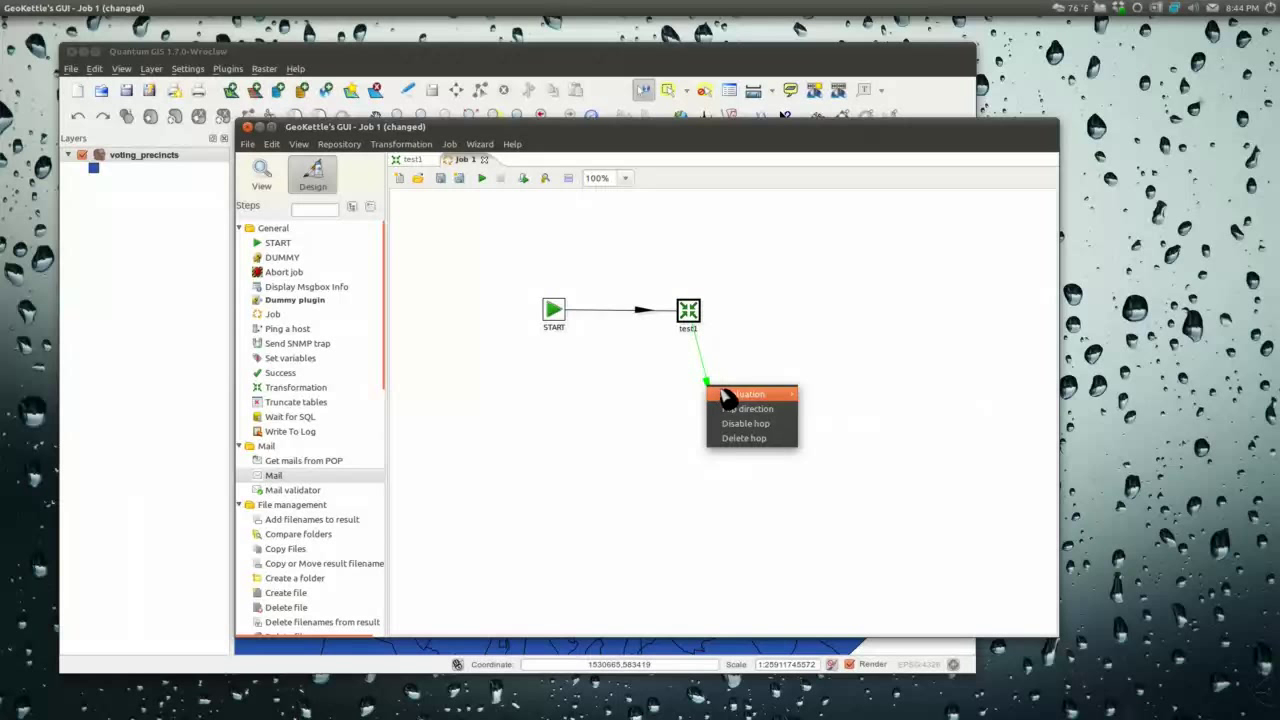
pyautogui.moveTo(755, 394)
pyautogui.click(862, 424)
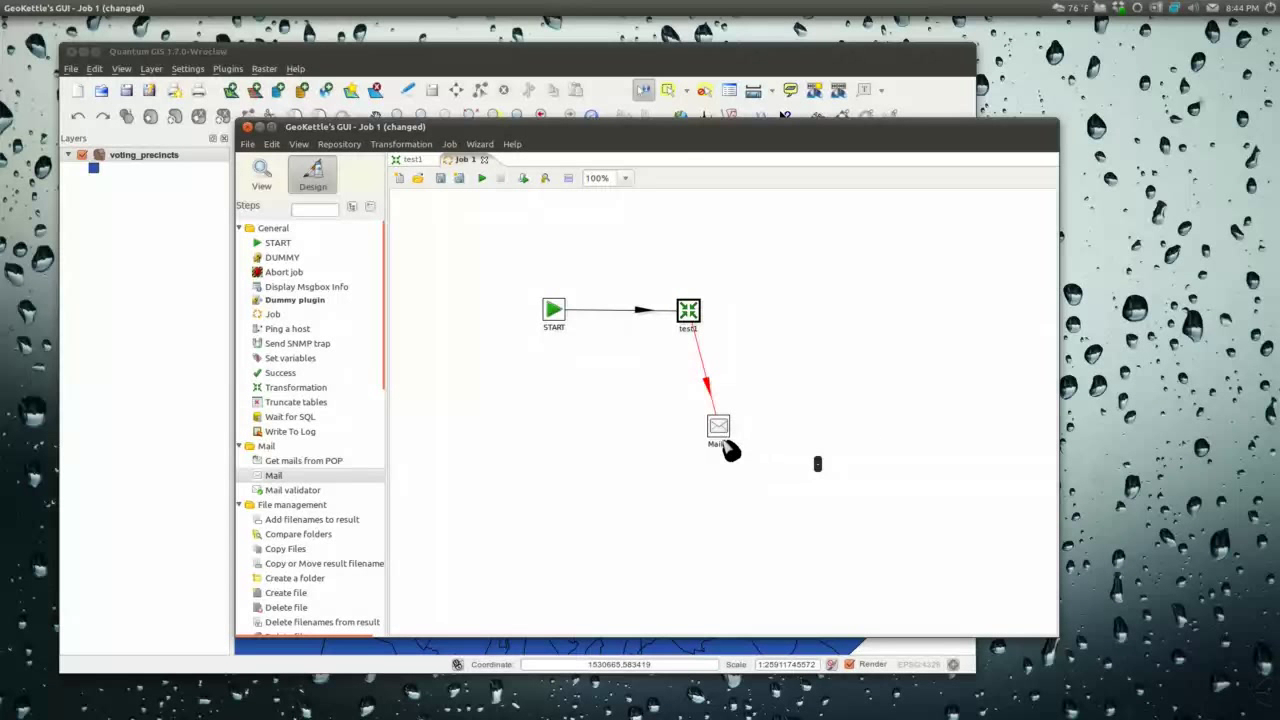
# Step: Reposition Mail 1 below-right of test1 and check its settings without changes
pyautogui.moveTo(724, 438); pyautogui.dragTo(818, 408)
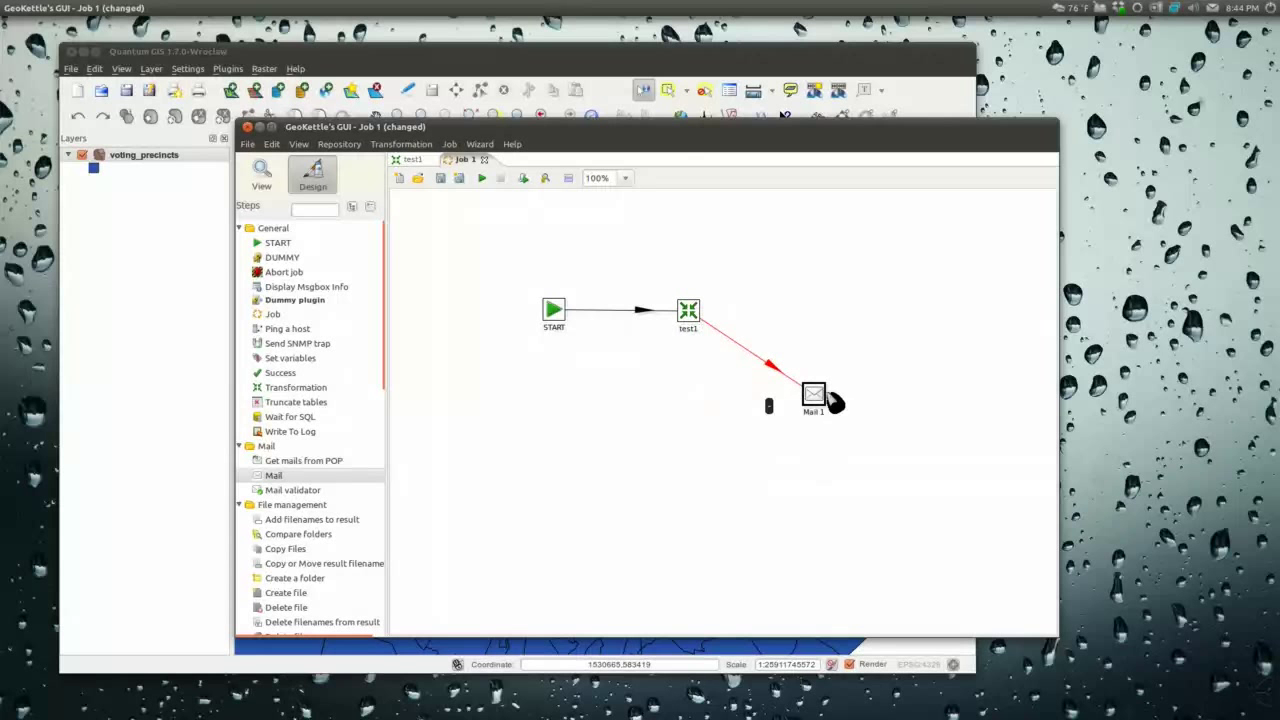
pyautogui.doubleClick(818, 395)
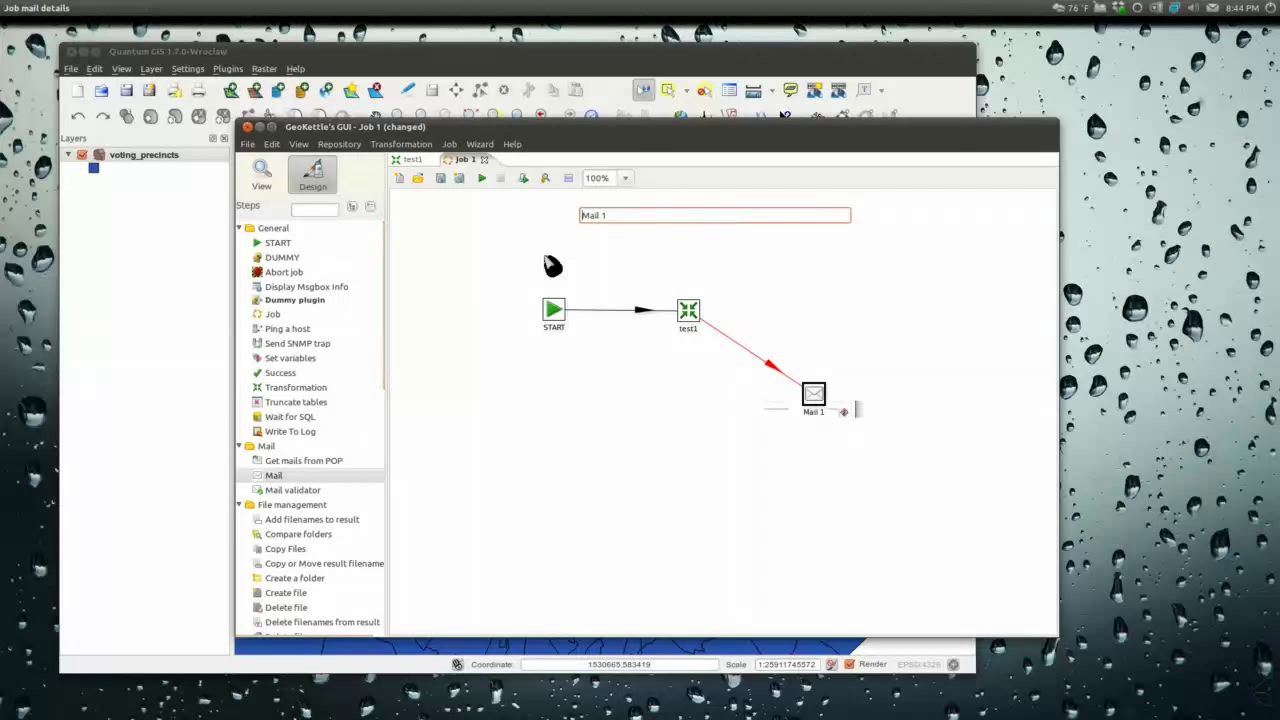
pyautogui.click(670, 516)
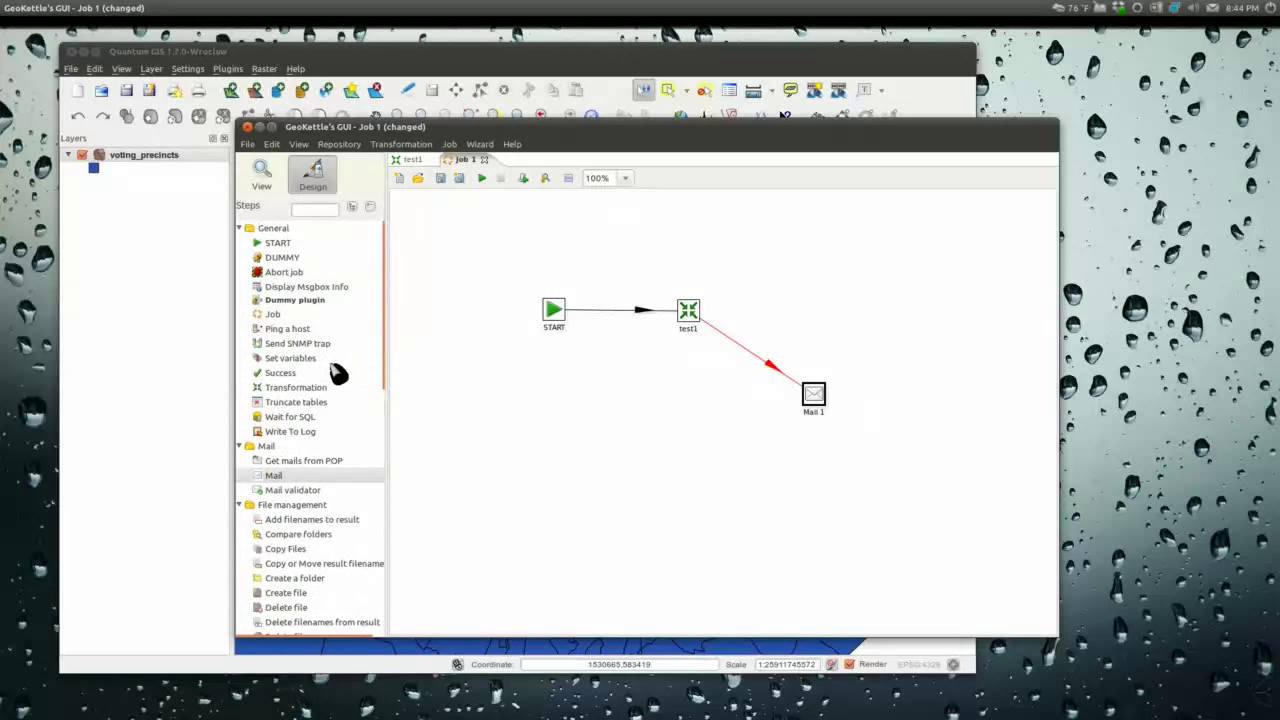
# Step: Place Checks if files exist and Columns exist in a table entries on the canvas
pyautogui.scroll(-9, 338, 371)
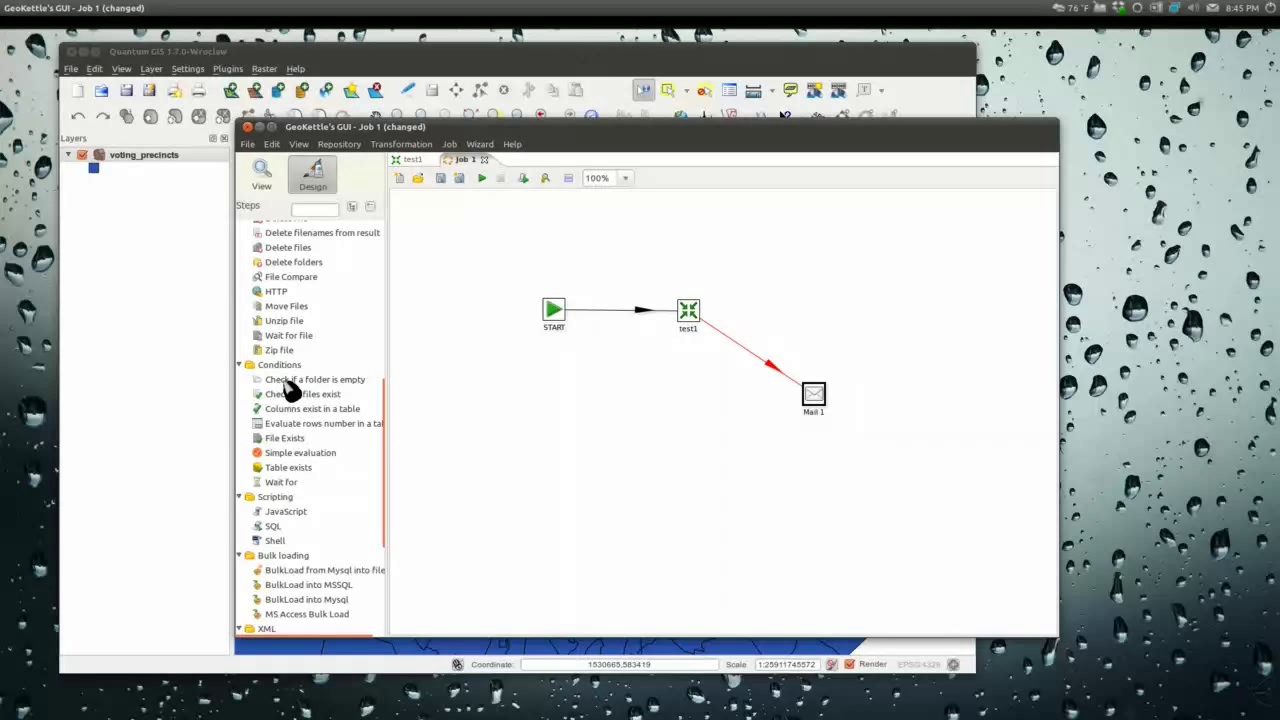
pyautogui.moveTo(290, 392); pyautogui.dragTo(624, 362)
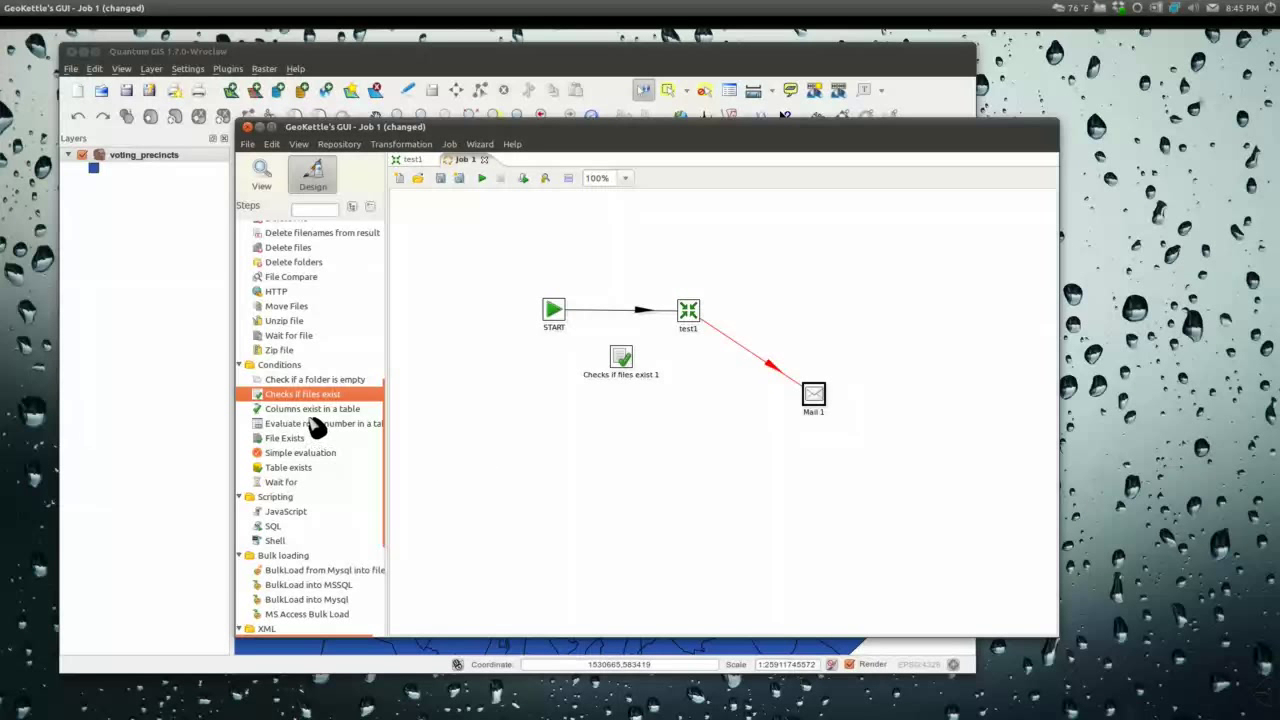
pyautogui.moveTo(312, 410); pyautogui.dragTo(657, 415)
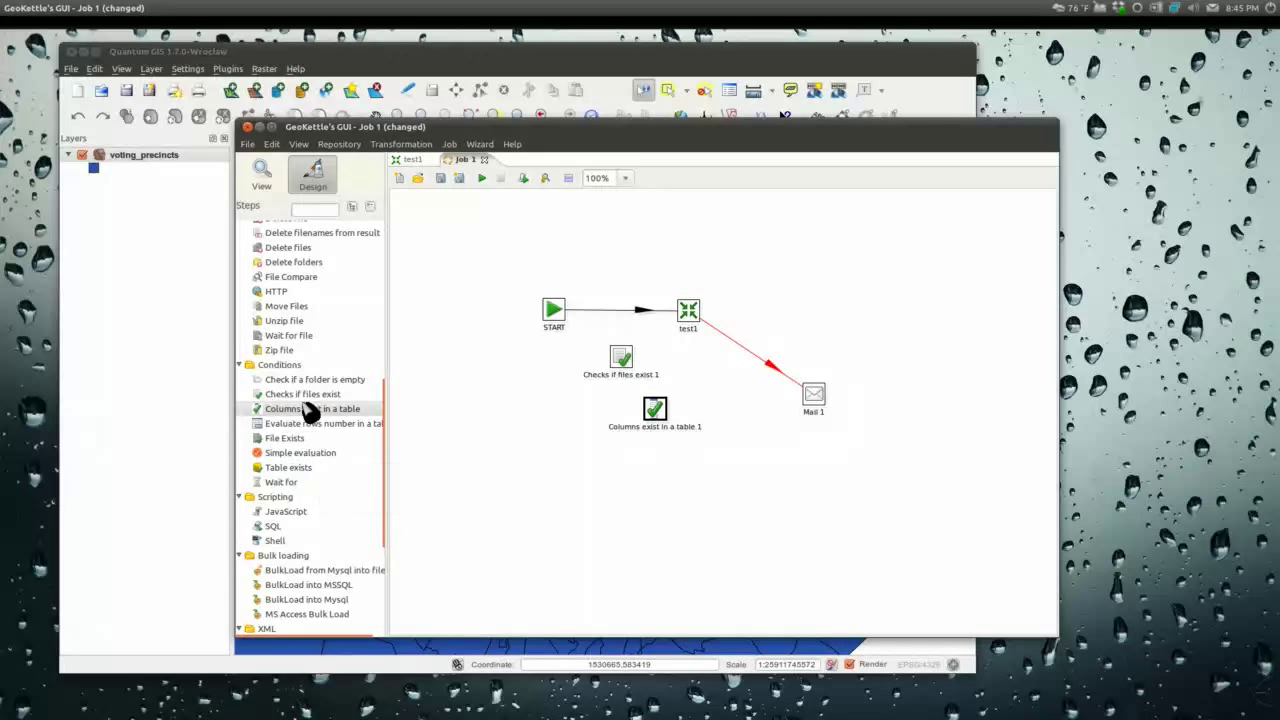
# Step: Filter entries by 'ftp' and place Get a file with FTP and Put a file with FTP
pyautogui.scroll(4, 320, 410)
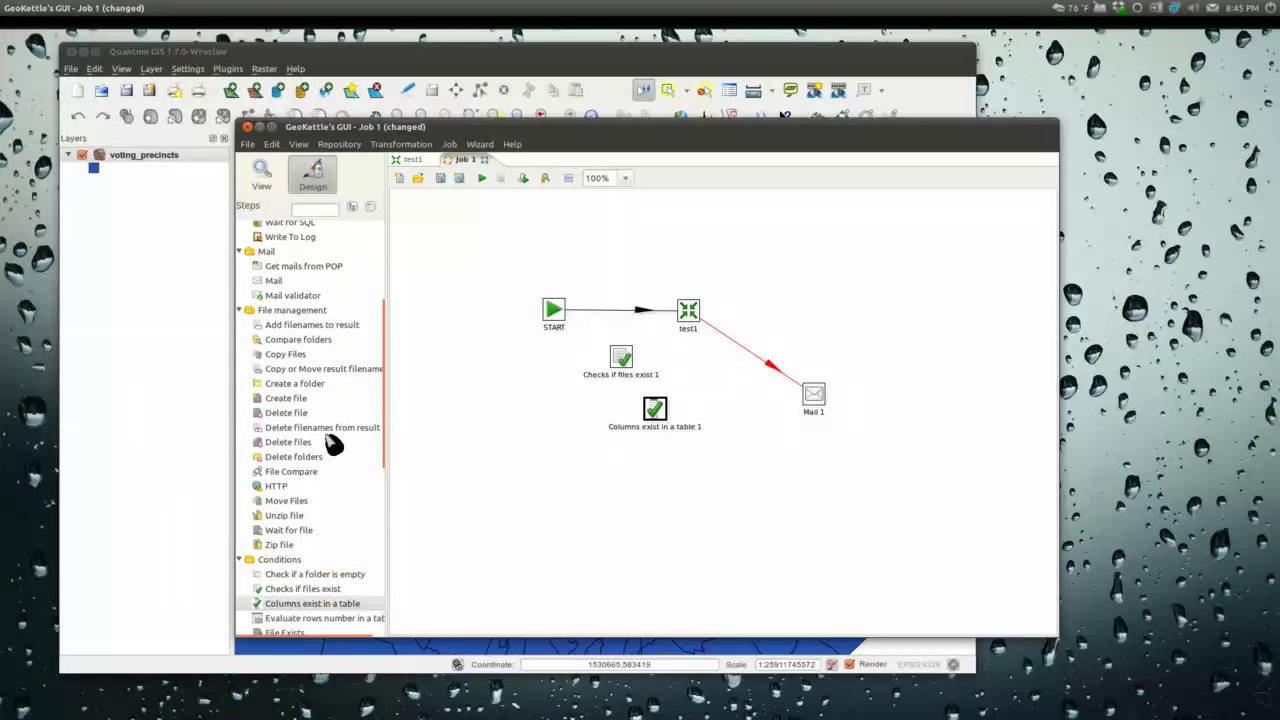
pyautogui.scroll(3, 345, 340)
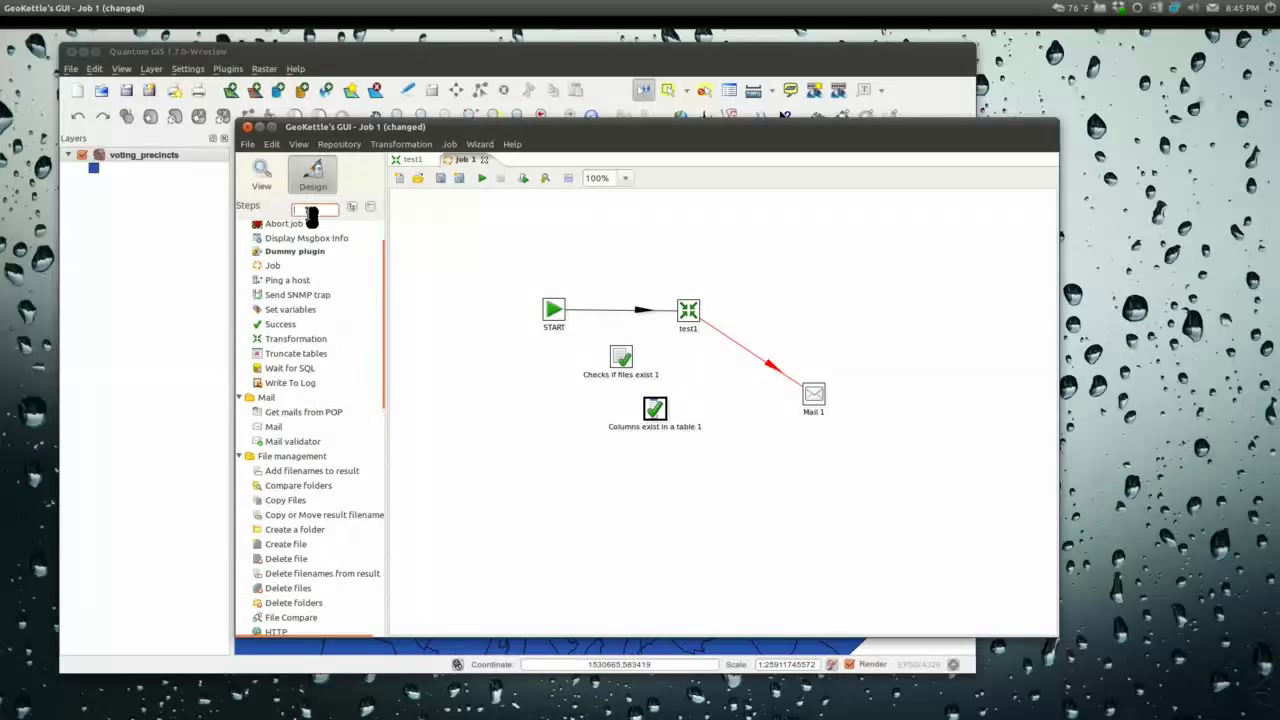
pyautogui.write('ftp')
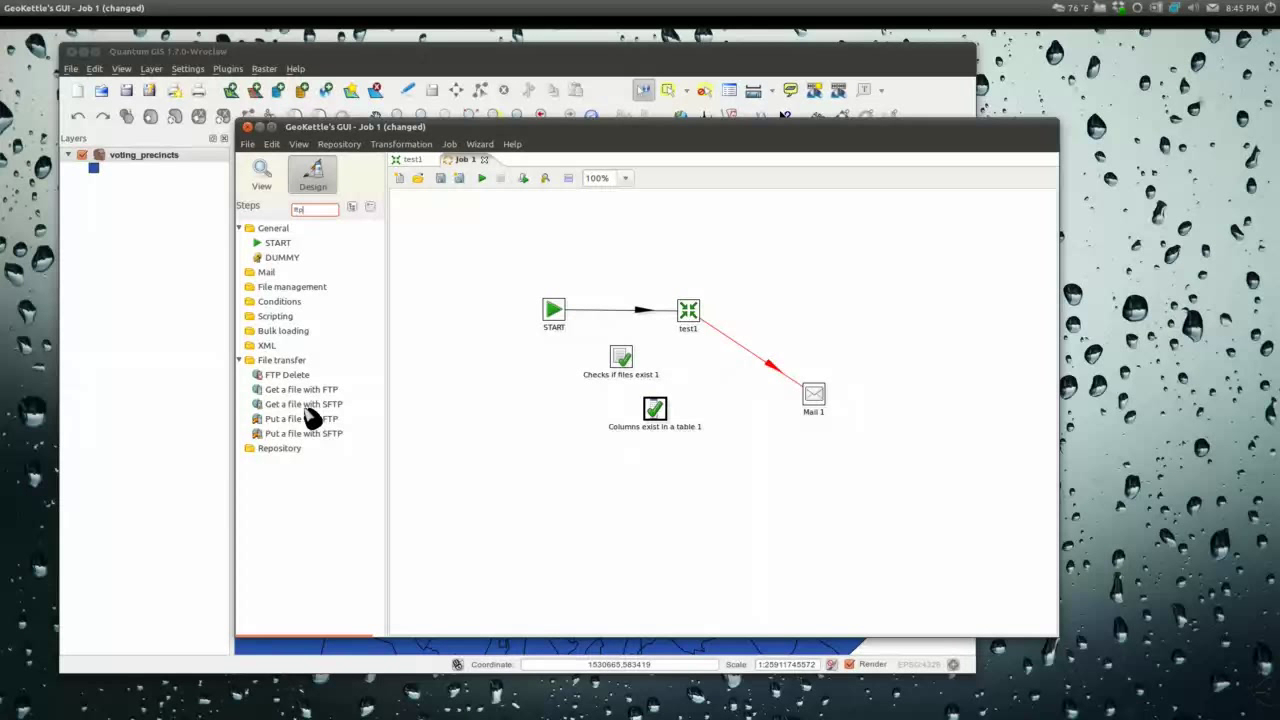
pyautogui.moveTo(305, 394); pyautogui.dragTo(546, 384)
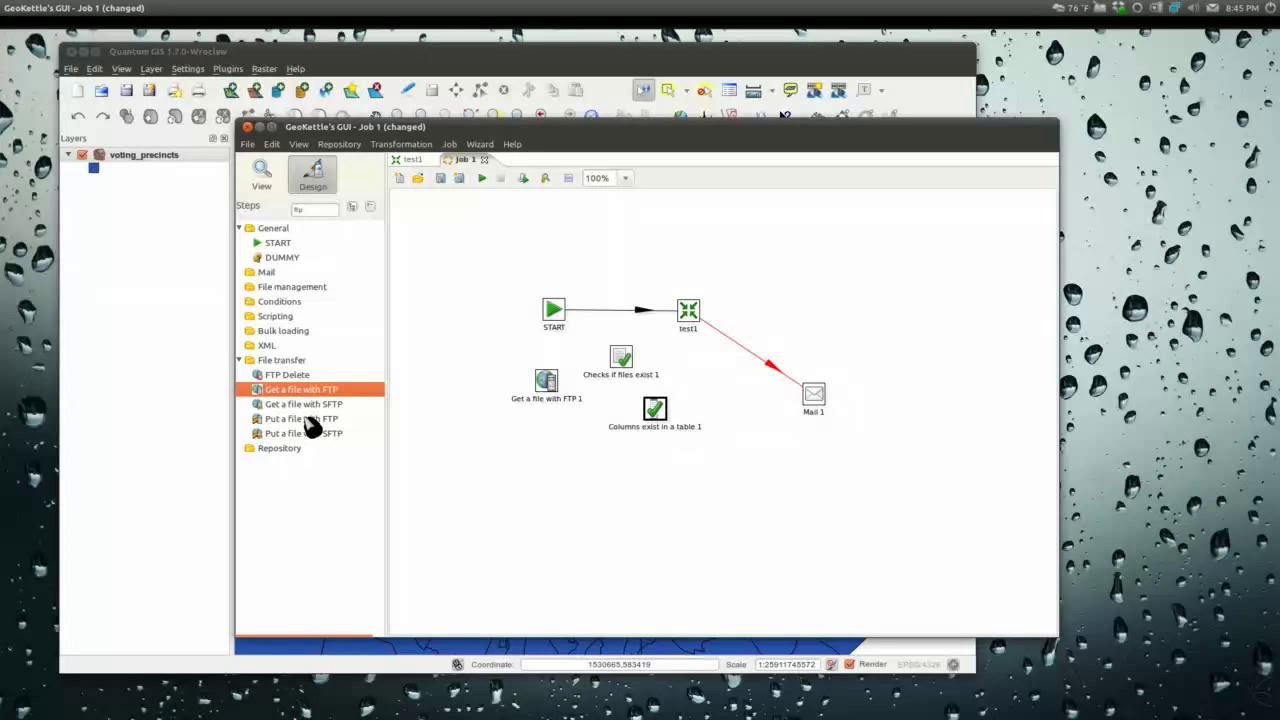
pyautogui.moveTo(307, 422); pyautogui.dragTo(809, 282)
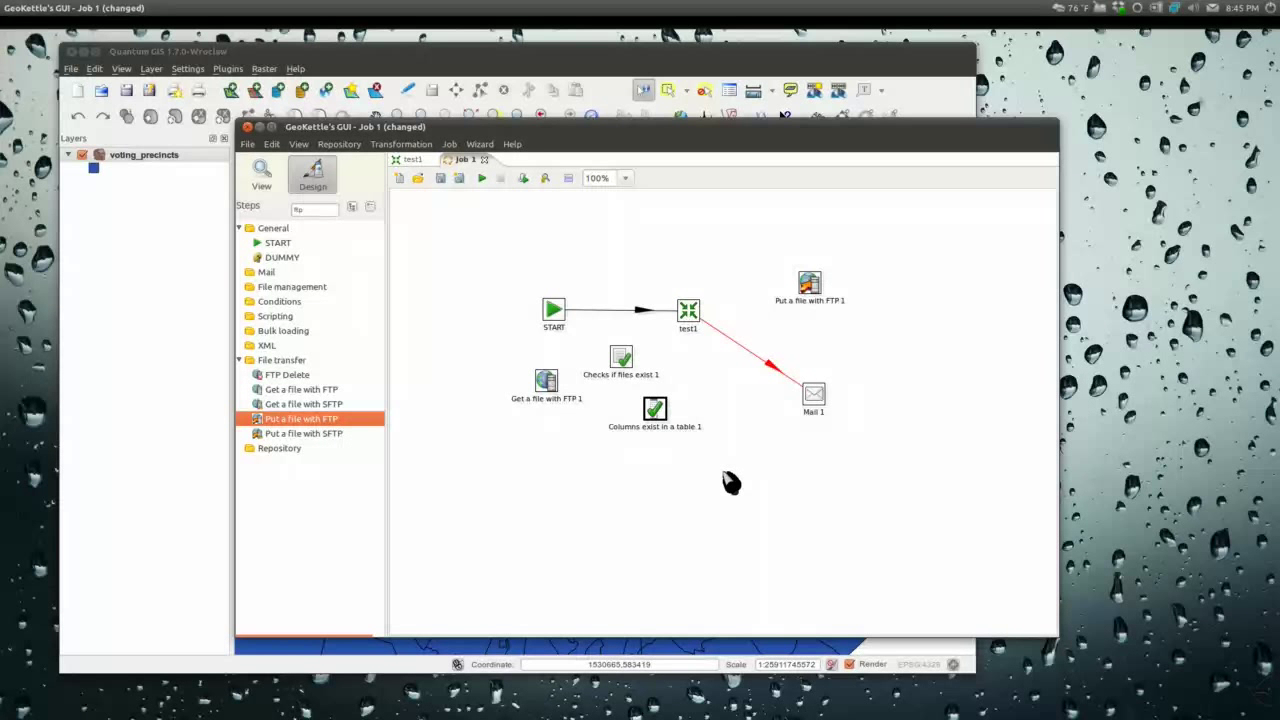